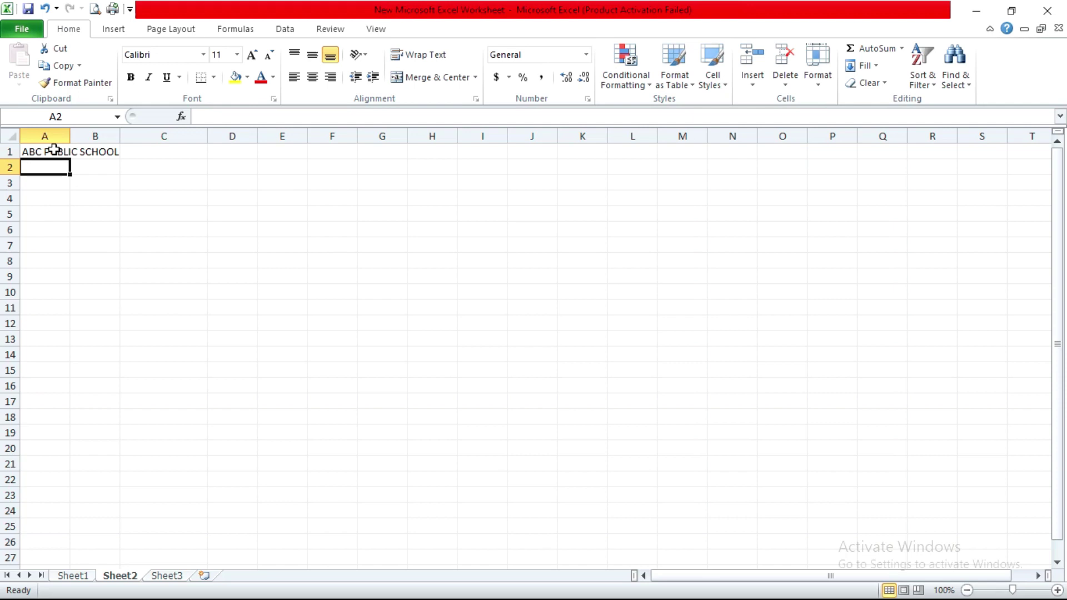
- Enter the sheet title "SALARY SHEET FOR THE MOTNH OF AUG 2020" in cell A2
text(SALARY LSH)
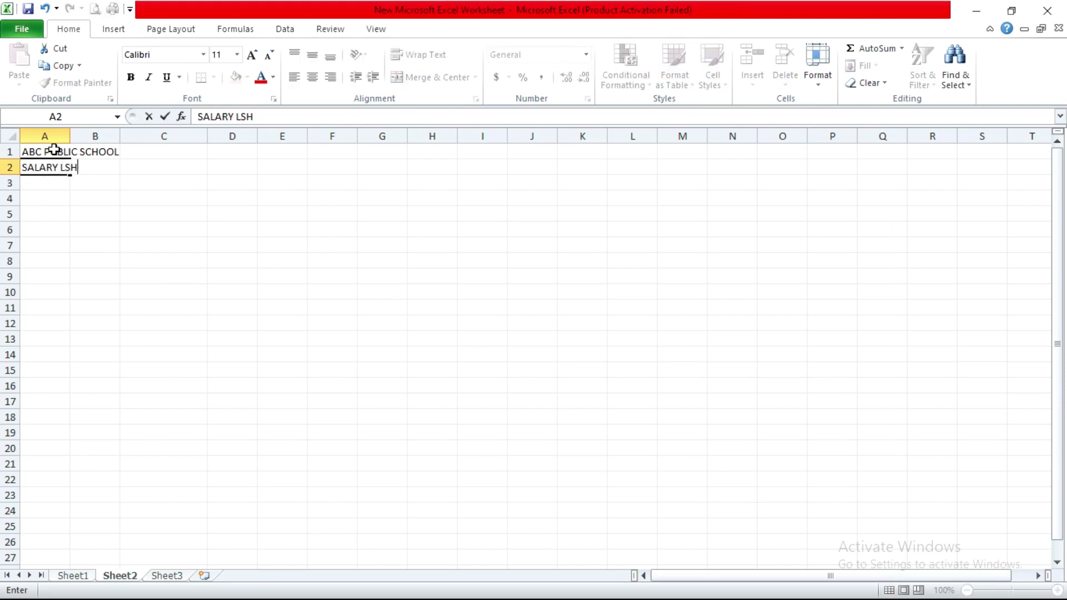
key(BackSpace)
key(BackSpace)
key(BackSpace)
text(SHEET FOR THR MO)
key(BackSpace)
key(BackSpace)
key(BackSpace)
key(BackSpace)
text(E MOTNH OF AUG 2020)
key(Return)
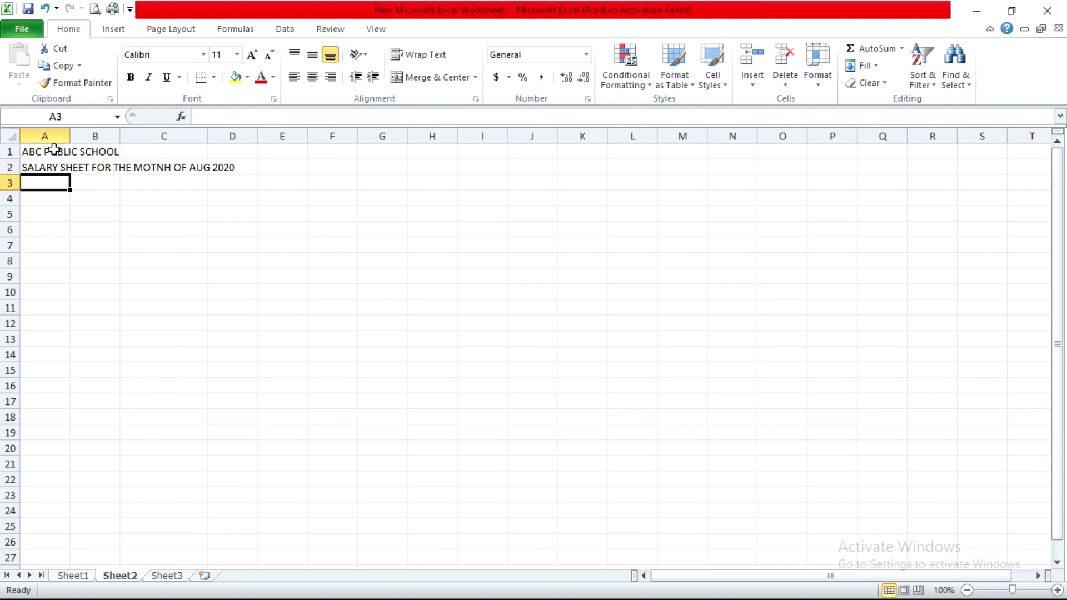
- Add the column headings "Sr. No.", "Name" and "Designation" in cells A4 to C4
key(Return)
text(Sr.)
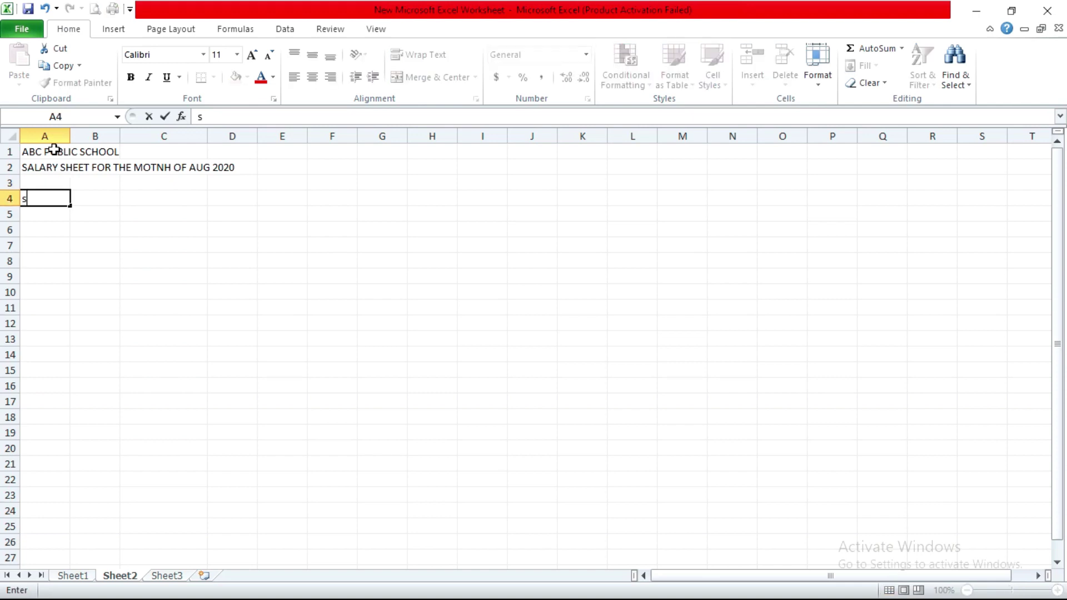
text( No.)
key(Tab)
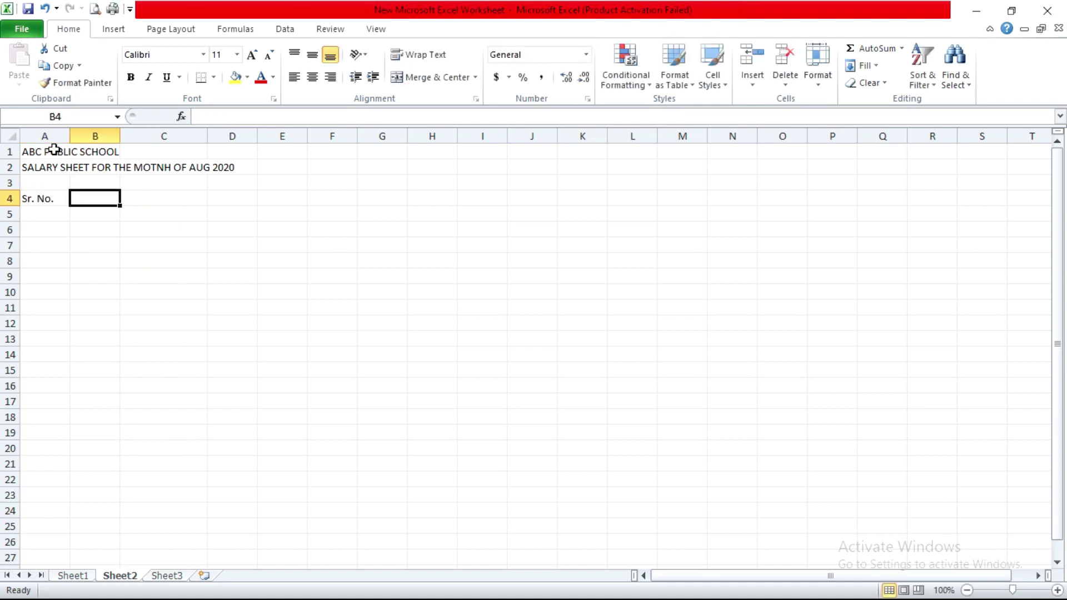
text(Name De)
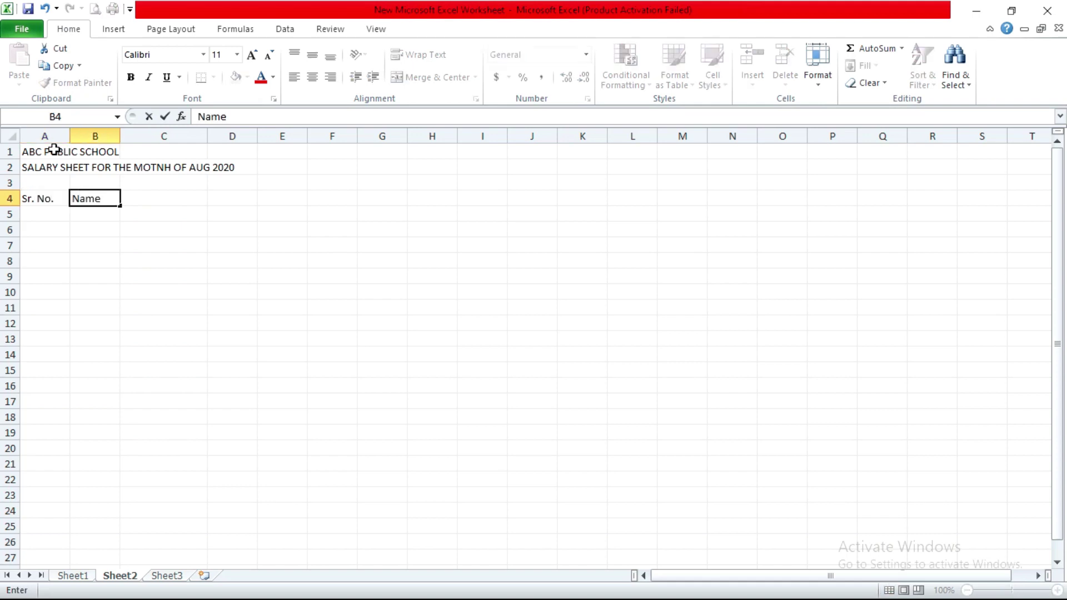
key(BackSpace)
key(BackSpace)
key(BackSpace)
key(Tab)
text(Desi)
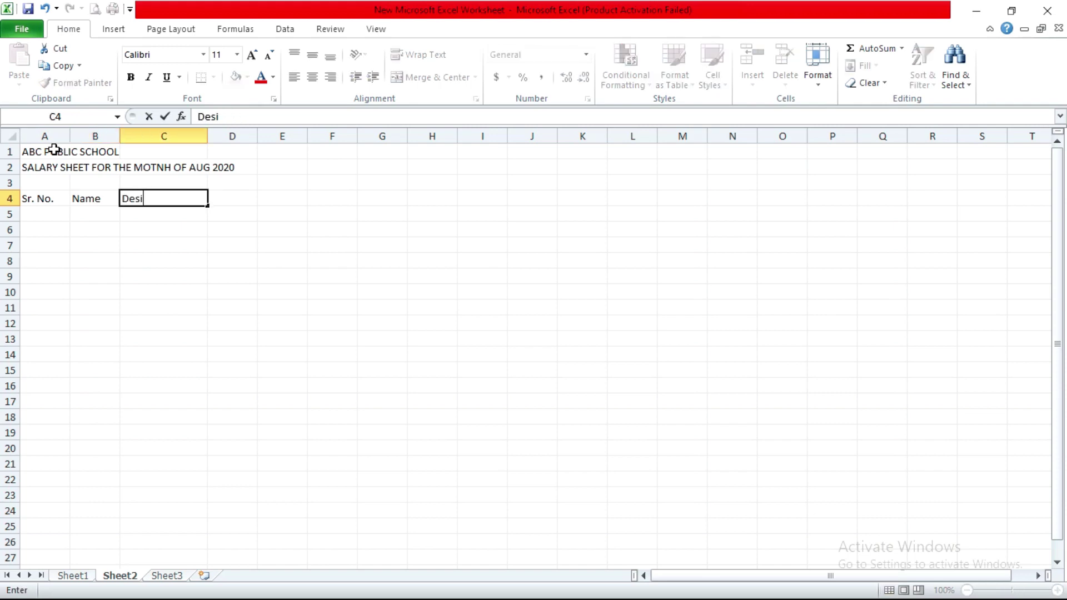
text(gnation)
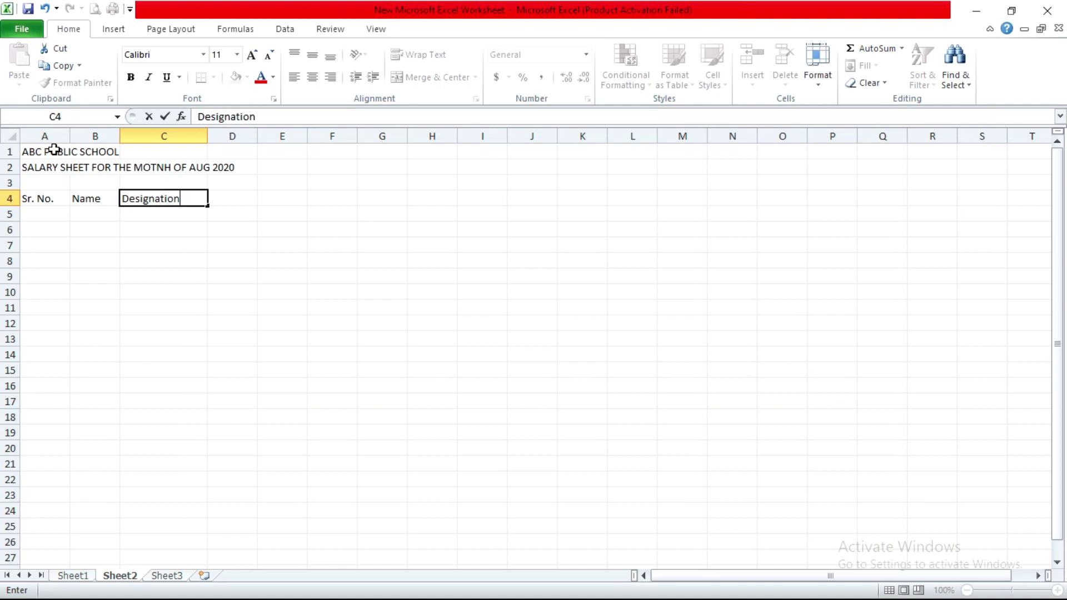
key(Tab)
- Enter the heading "Gross Salary" in cell D4
text(G)
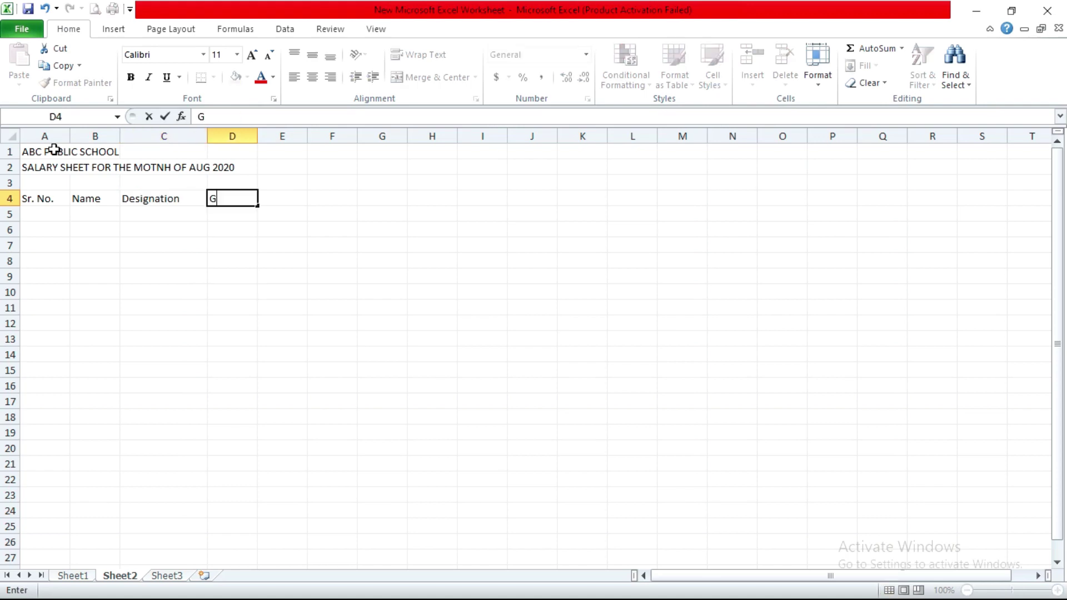
text(ross Salarh)
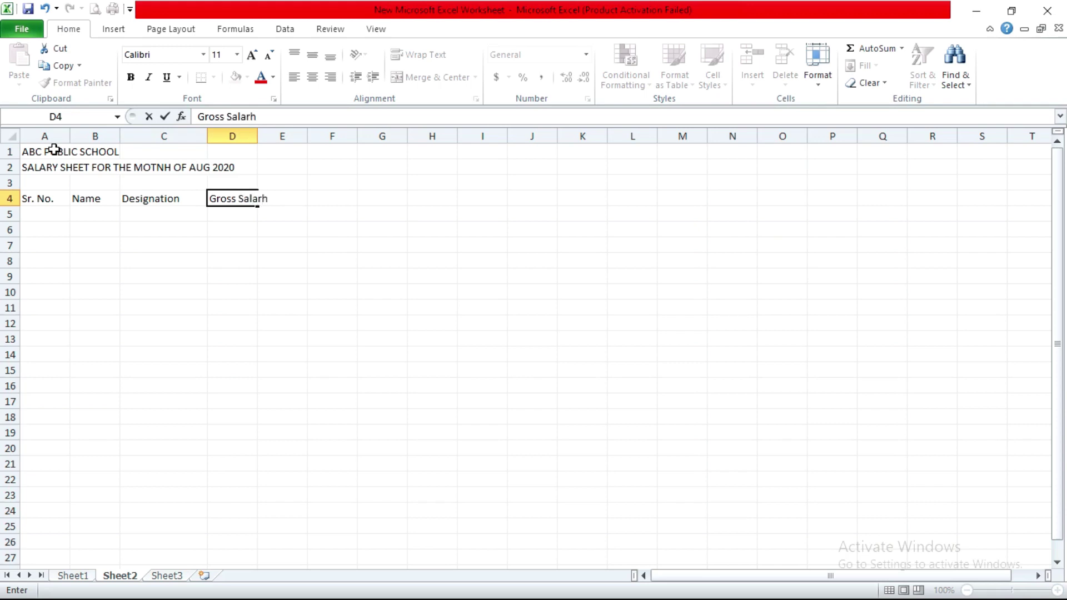
key(BackSpace)
text(y)
key(Tab)
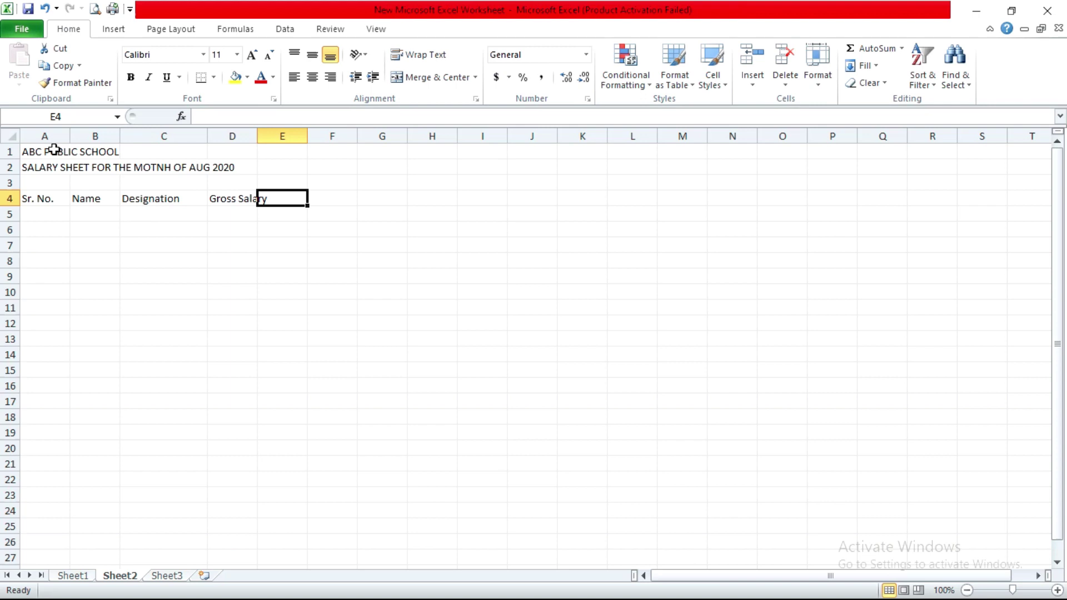
text(Lea)
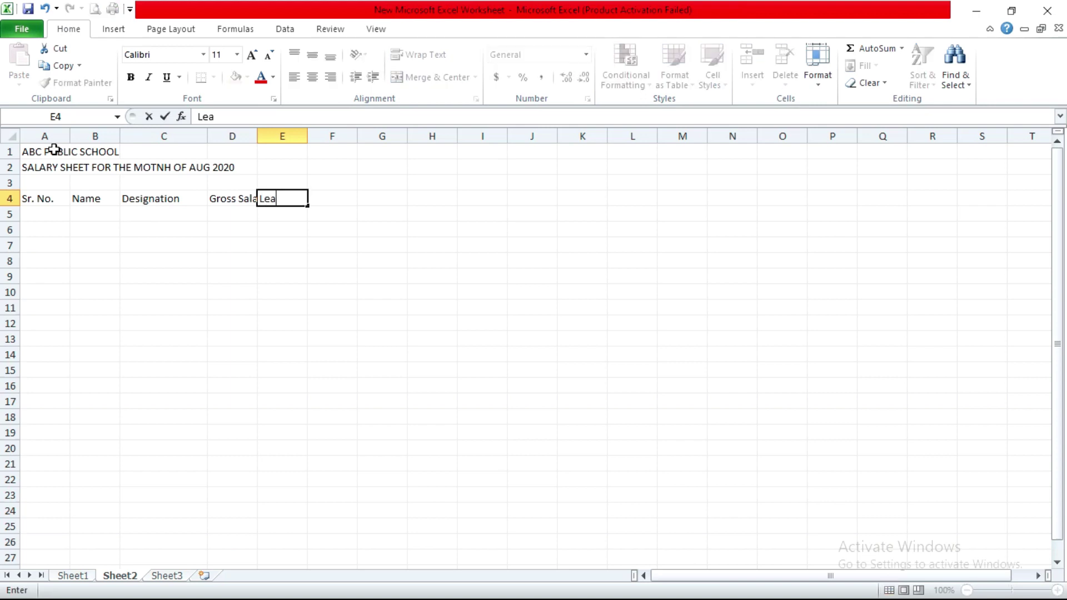
text(vde)
key(BackSpace)
key(BackSpace)
key(BackSpace)
key(BackSpace)
key(BackSpace)
key(BackSpace)
click(54, 150)
text(Mo)
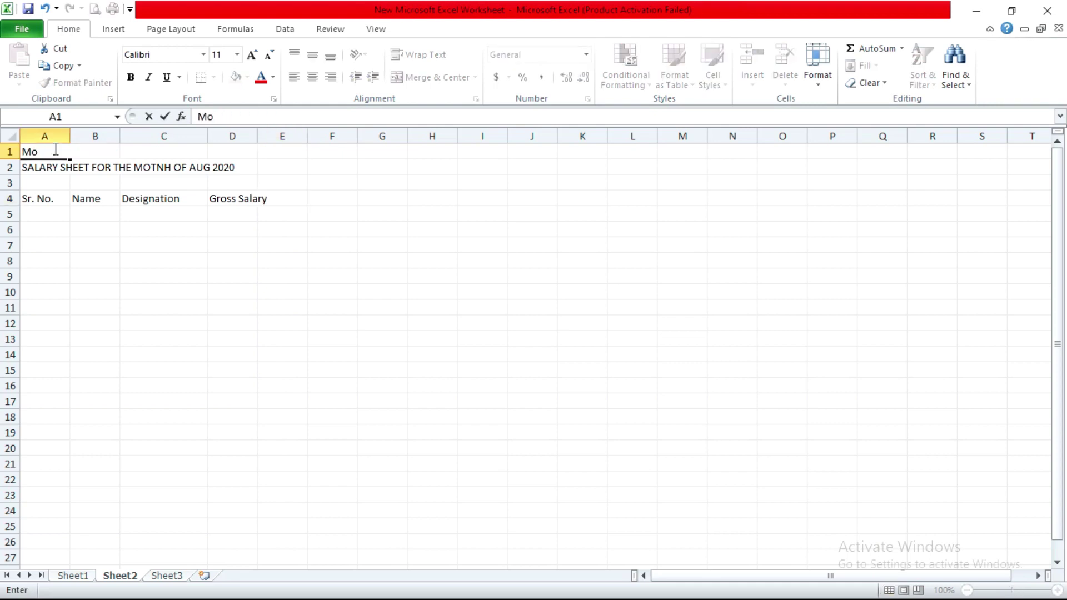
key(ctrl+z)
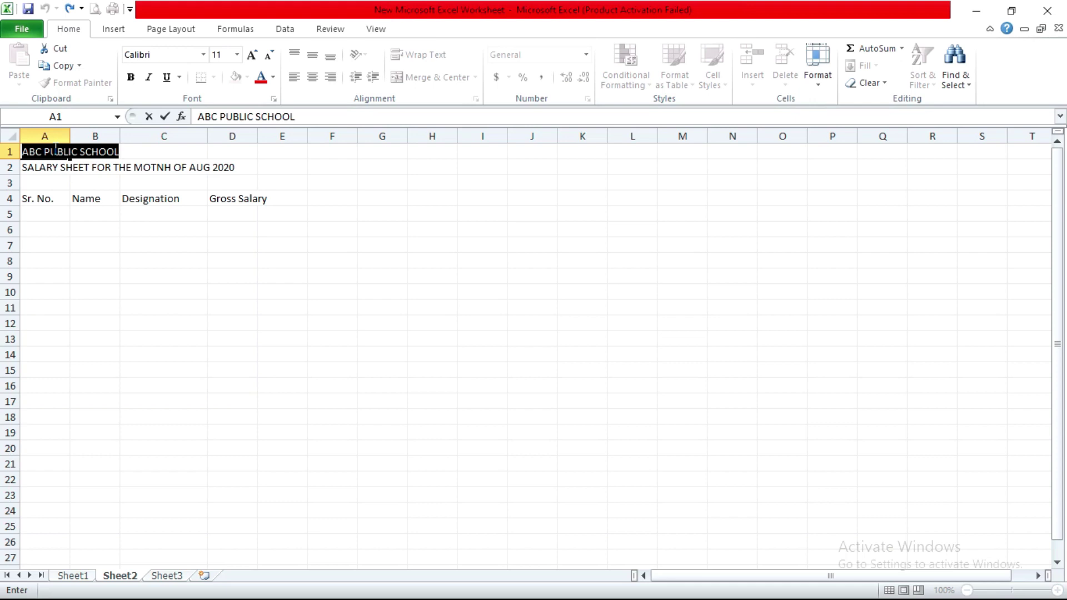
- Enter the heading "Month Days" in cell E4, beside the gross salary heading
key(Down)
key(Down)
key(Down)
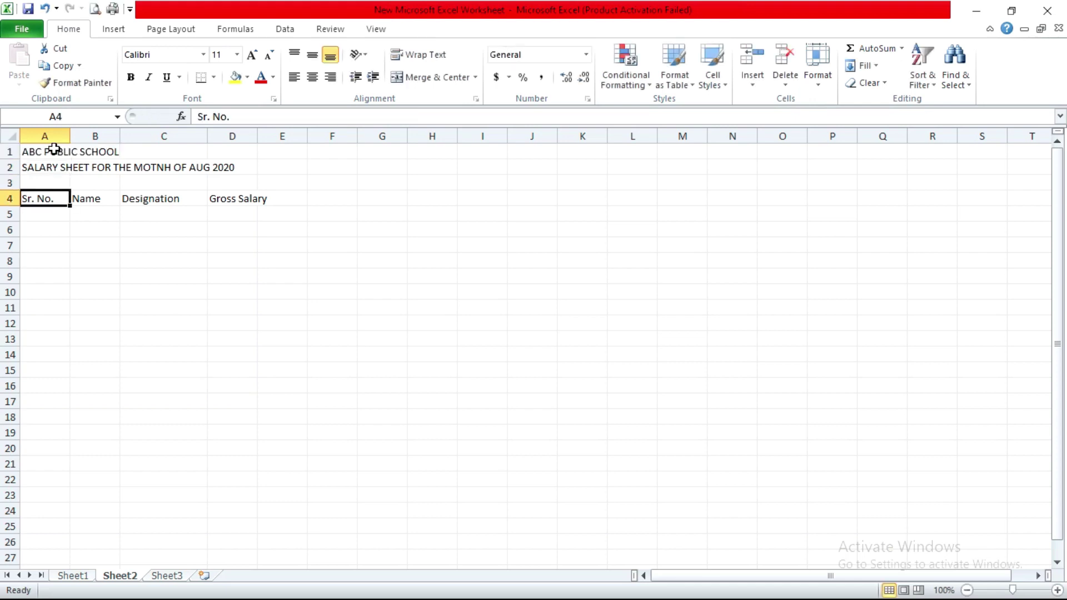
key(Right)
key(Right)
key(Right)
key(Right)
text(M)
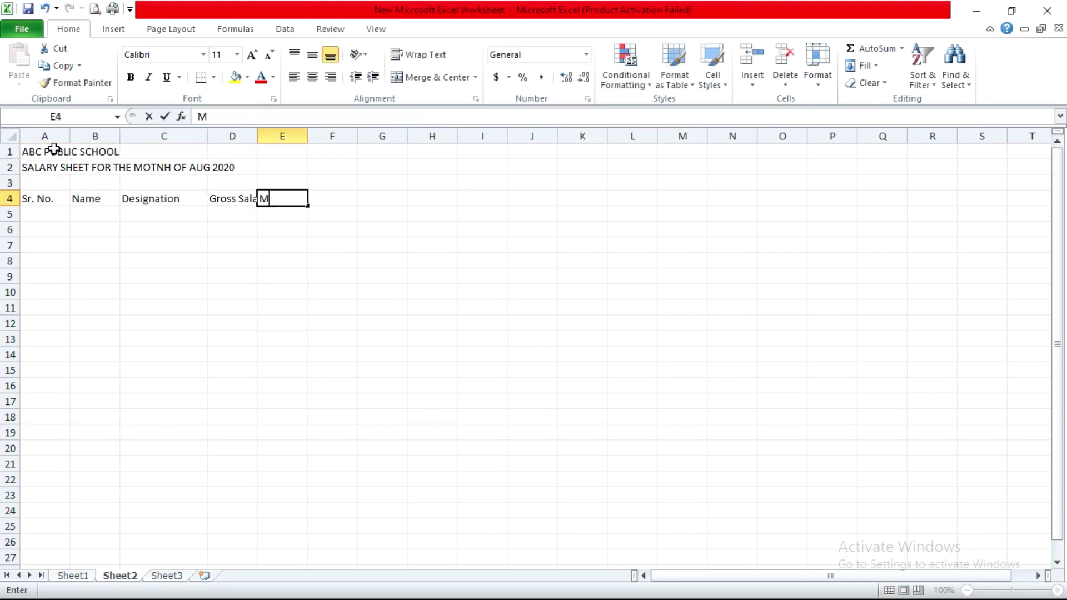
text(on)
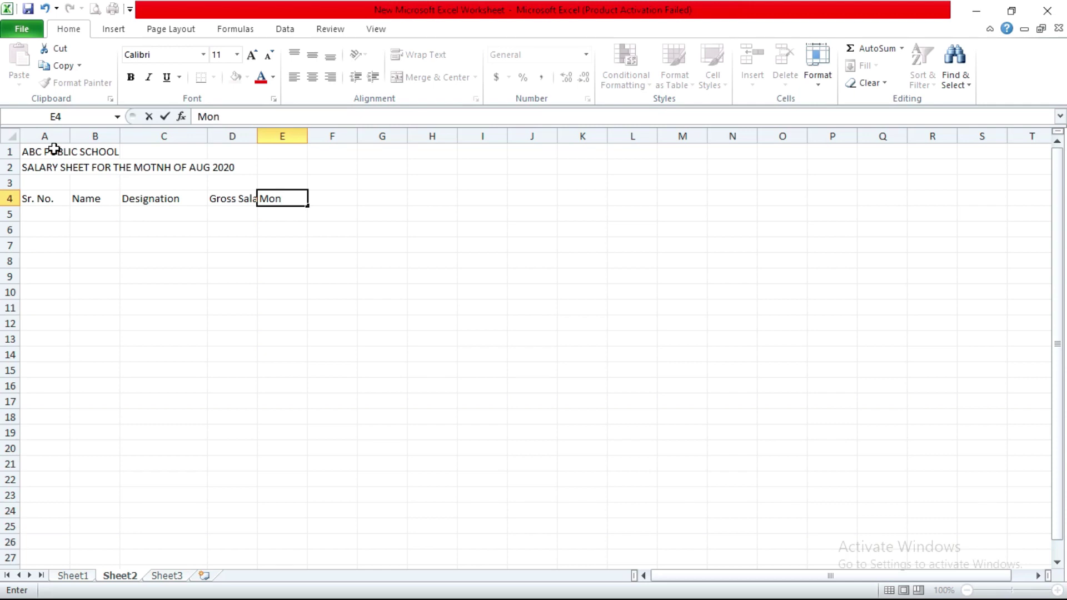
text(th Days)
key(Tab)
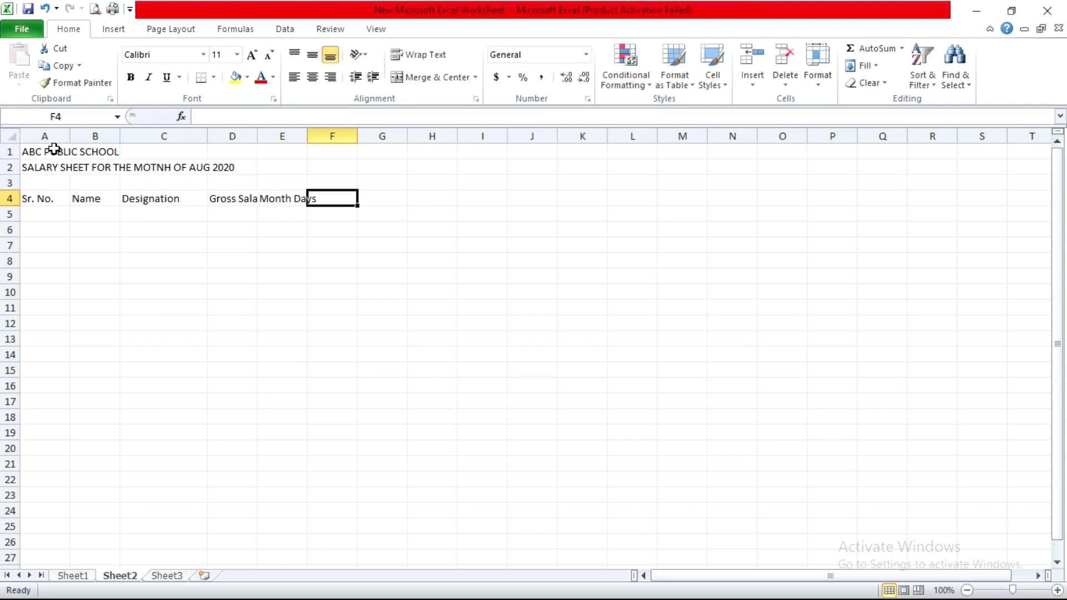
- Add the headings "Leave days" and "Pay days" in cells F4 and G4
text(Leave days)
key(Tab)
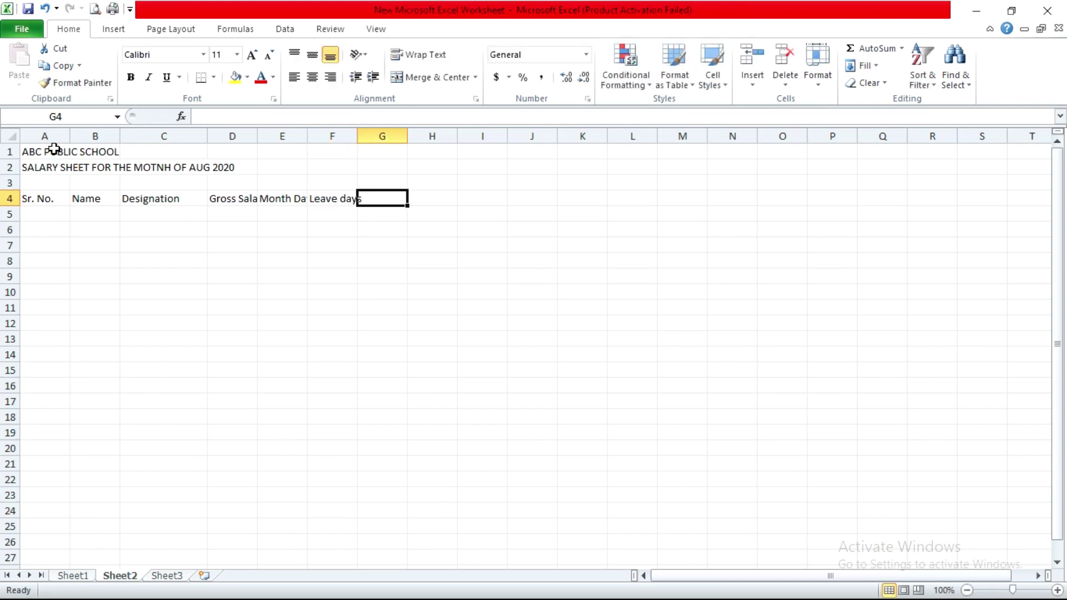
text(Pay)
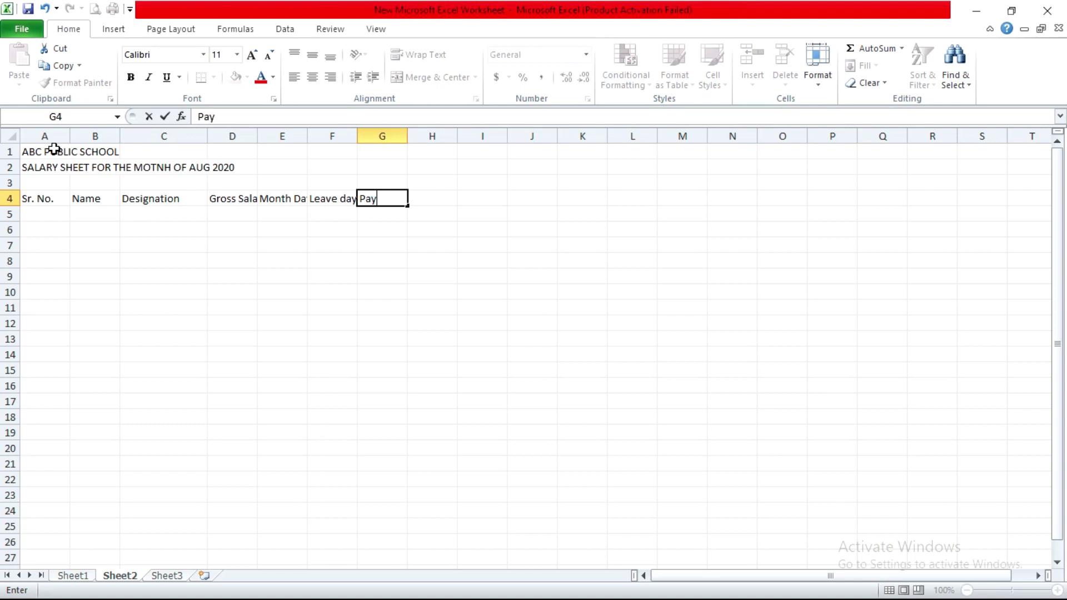
text( days)
key(Tab)
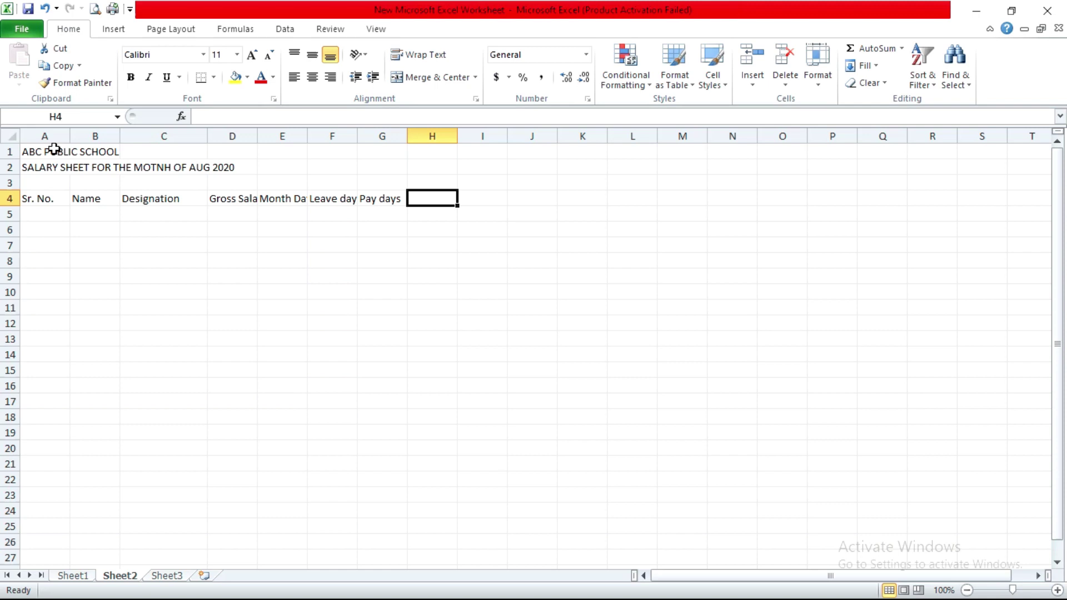
- Enter the heading "Earned Gross Salary" in cell H4
text(Earned)
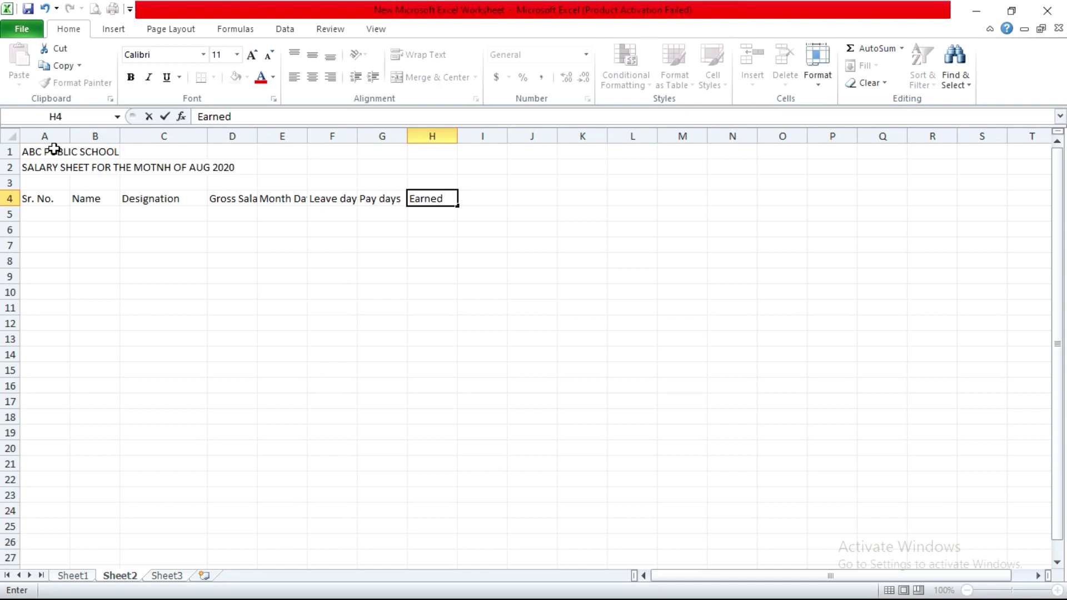
text( Gross Sala)
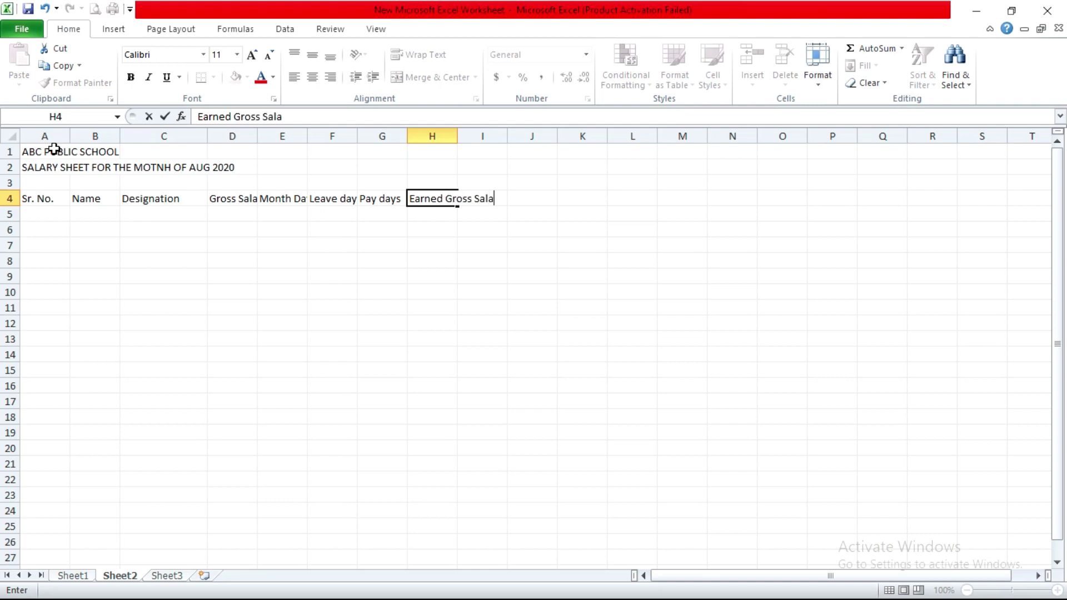
text(ry)
key(Tab)
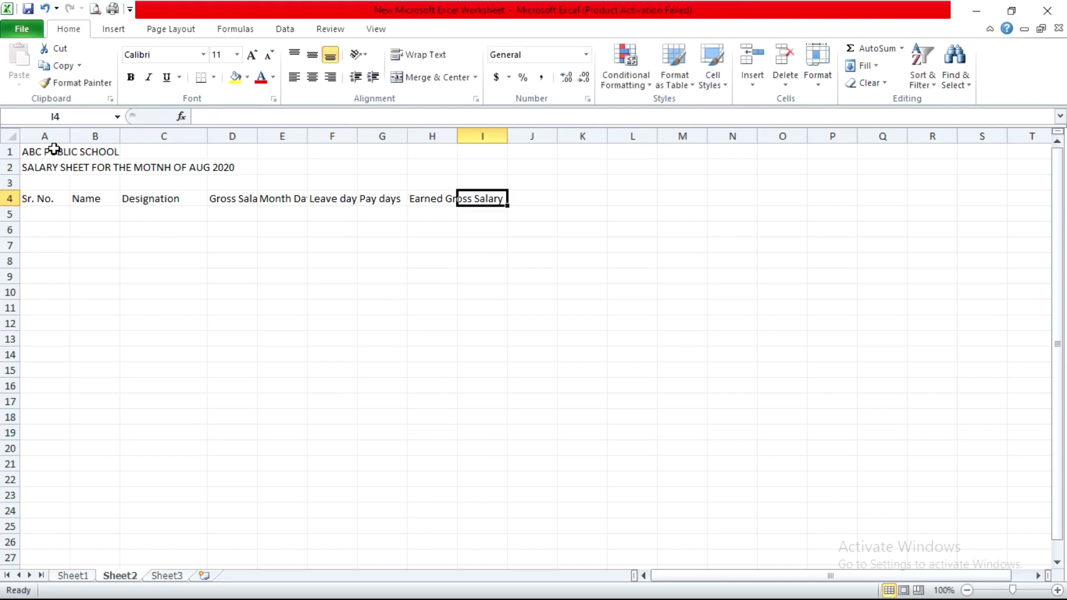
- Add the deduction headings "EPF", "ESIC" and "TDS" in cells I4 to K4
text(EPF)
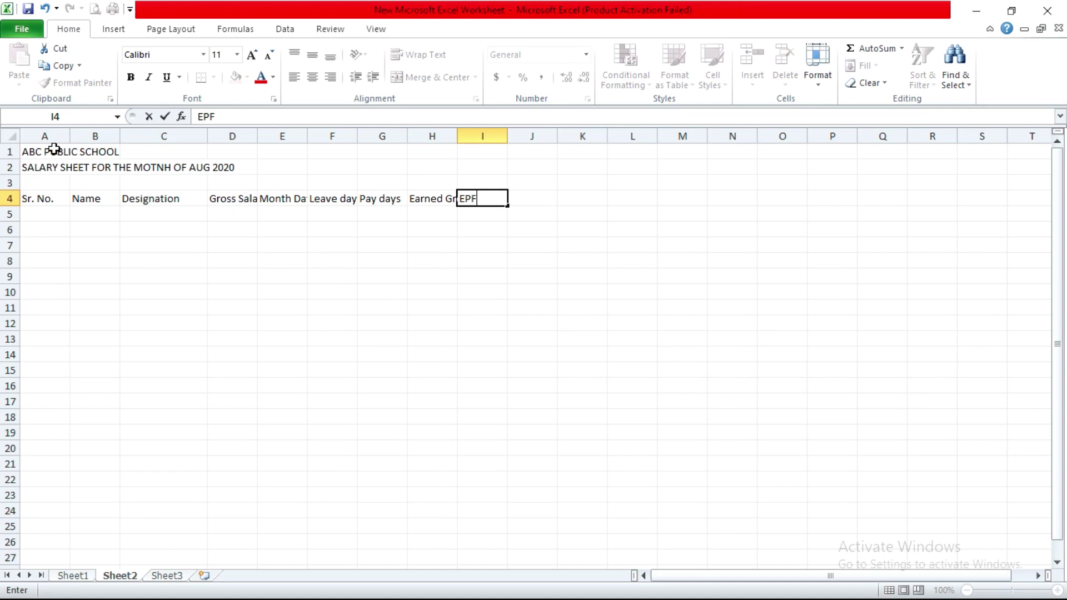
key(Tab)
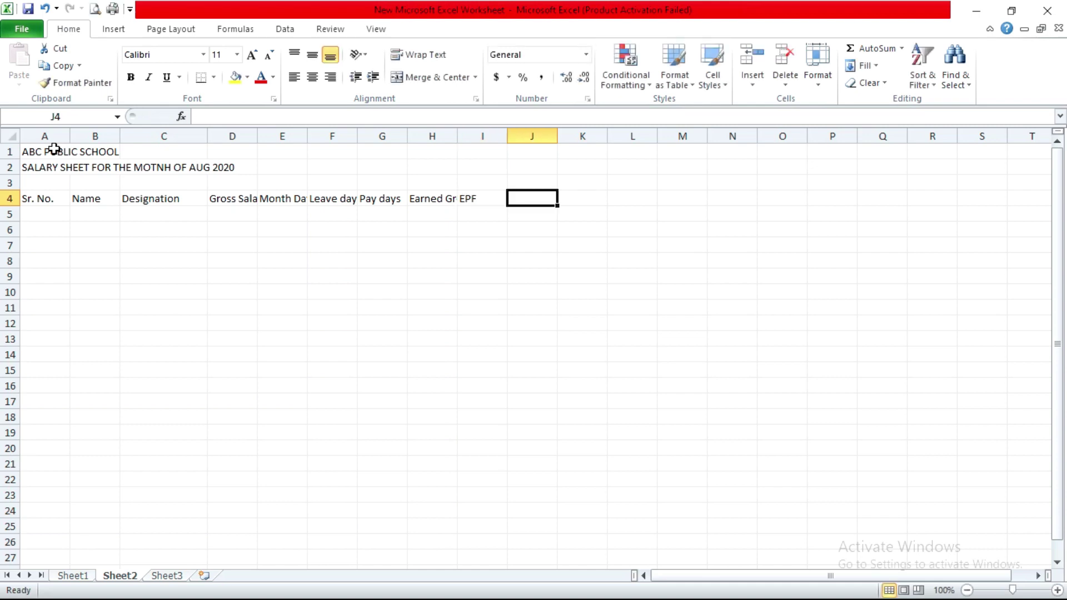
text(ESIC)
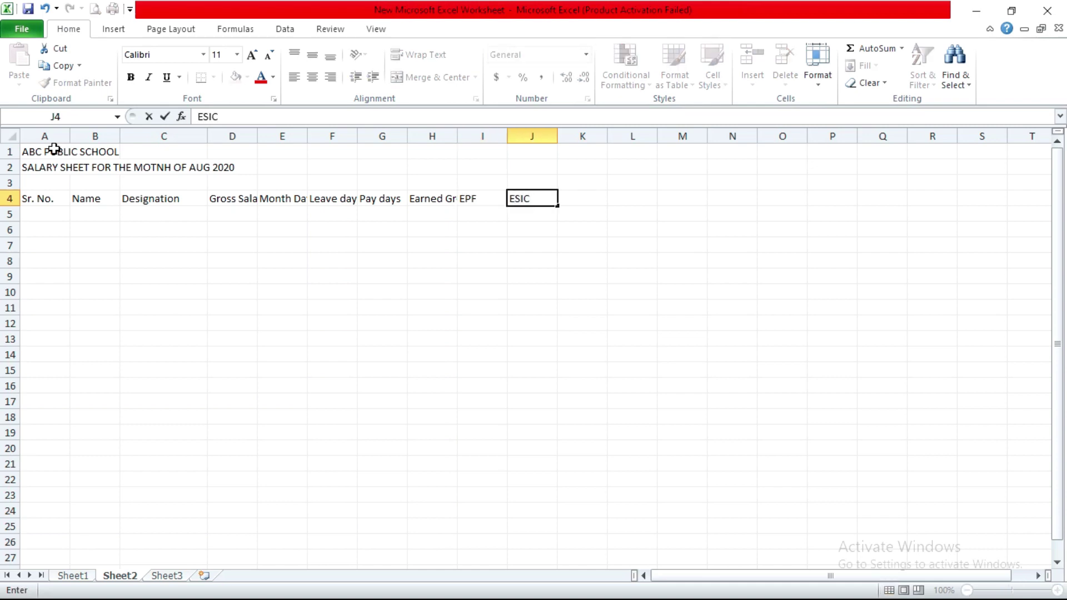
key(Tab)
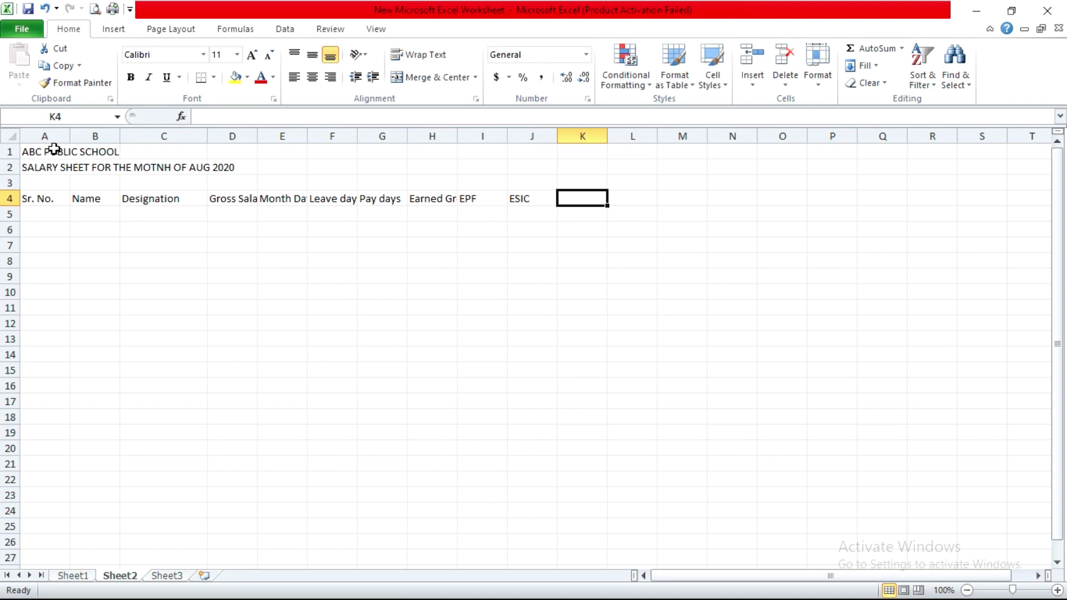
text(TDS)
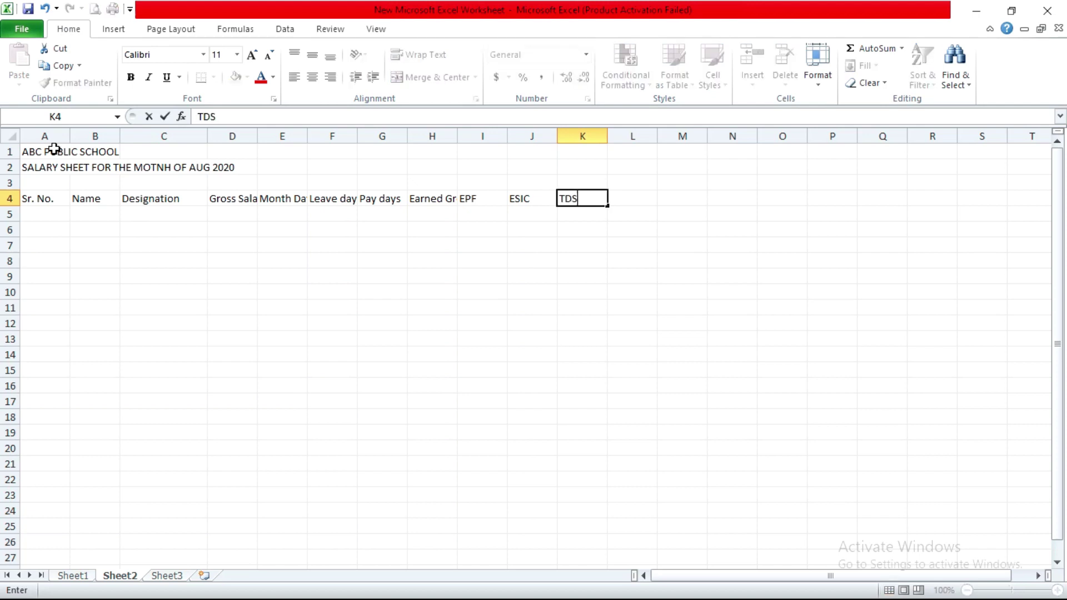
key(Tab)
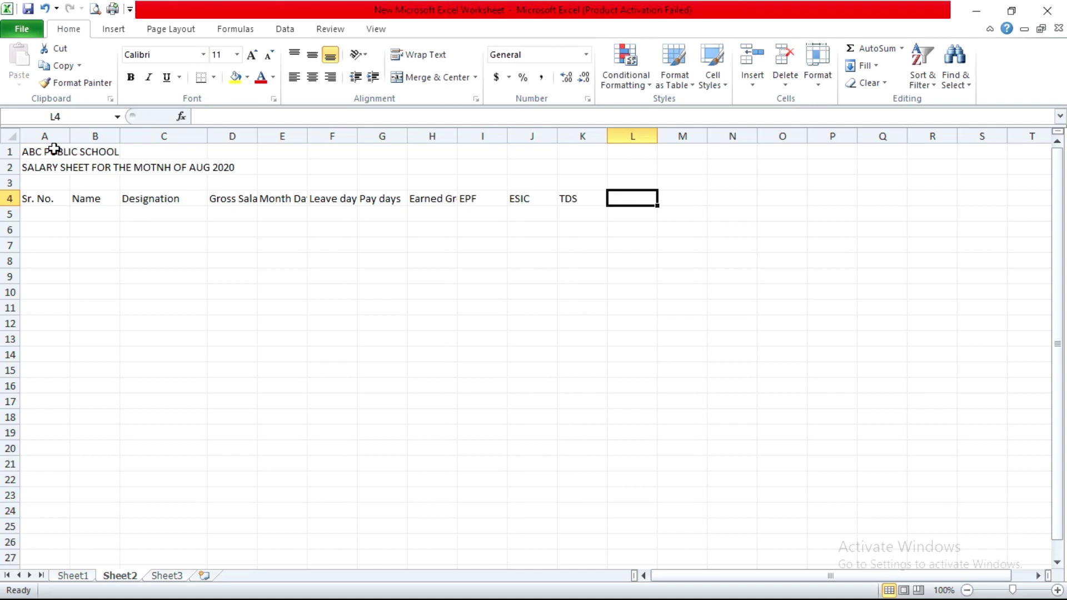
- Add the headings "Advancw" and "Net Pay" in cells L4 and M4
text(Advancw)
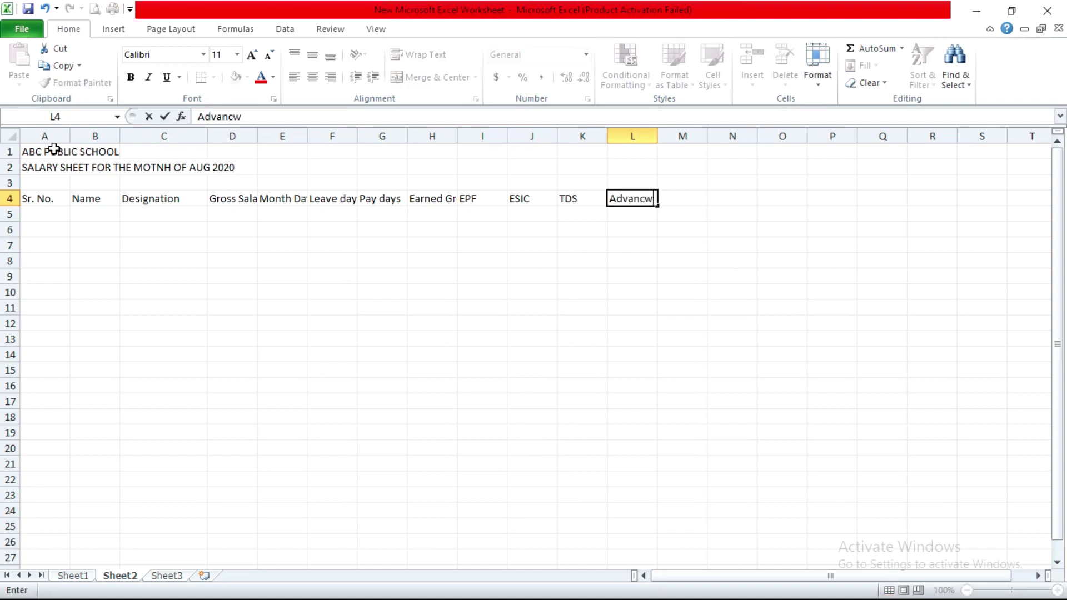
key(Tab)
text(N)
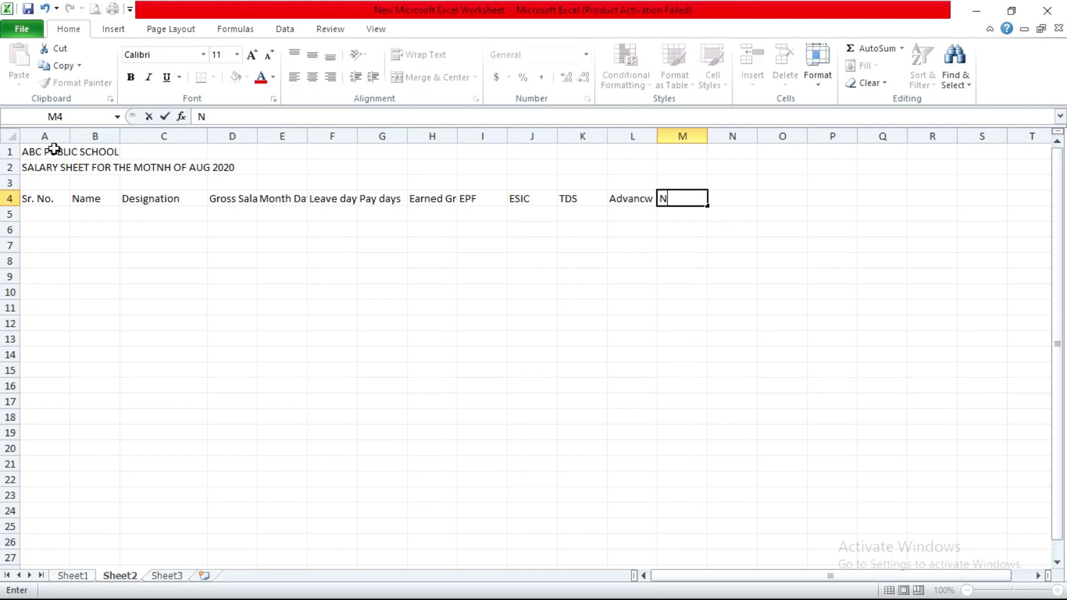
text(et Pay)
key(Tab)
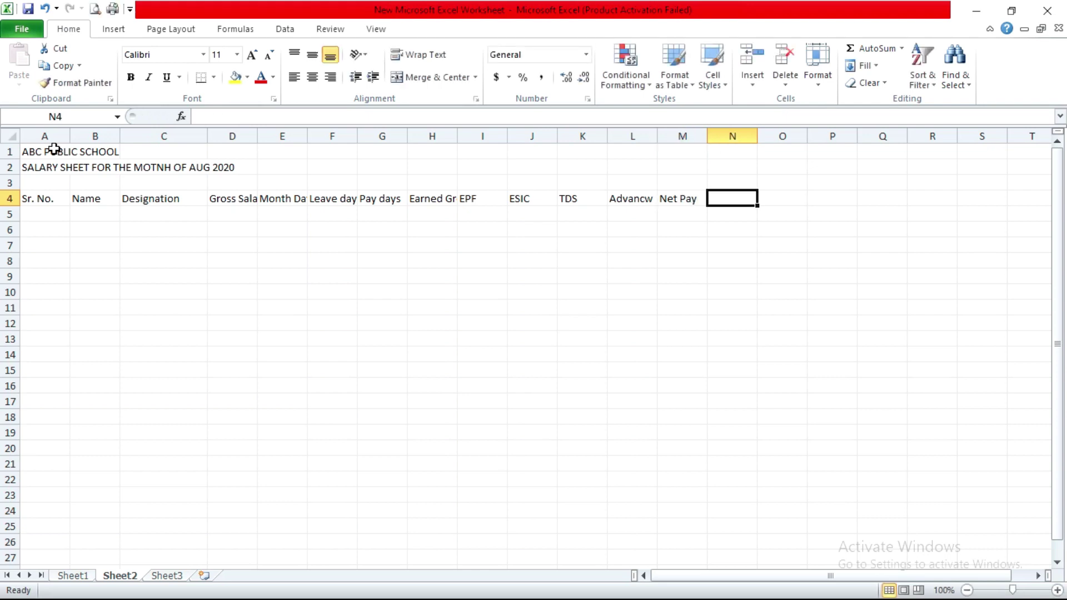
- Enter the final column heading "Signatue" in cell N4
text(Sing)
key(BackSpace)
key(BackSpace)
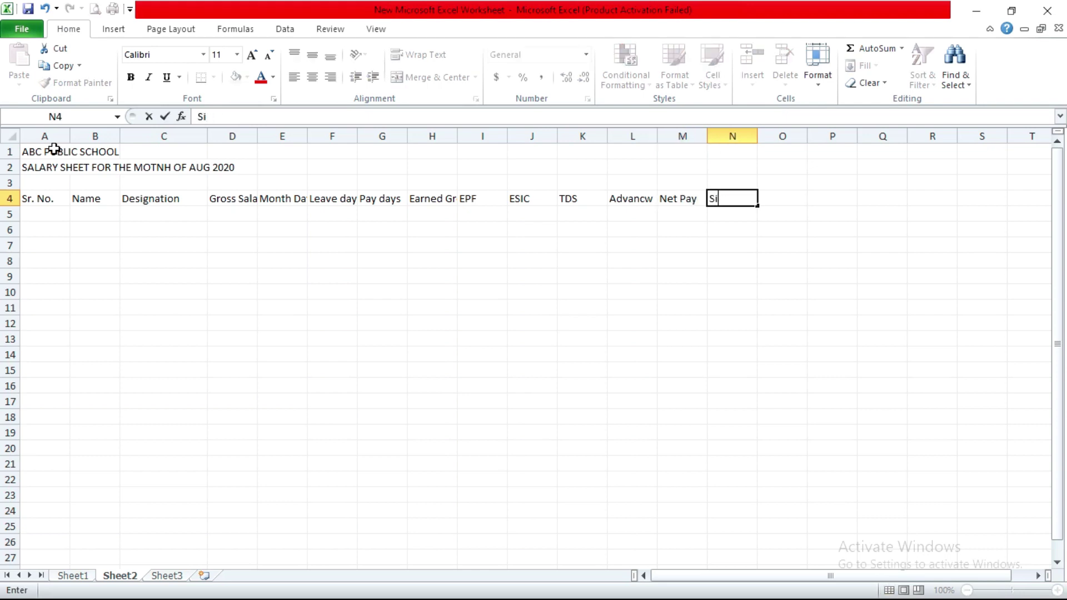
text(gnatue)
key(Return)
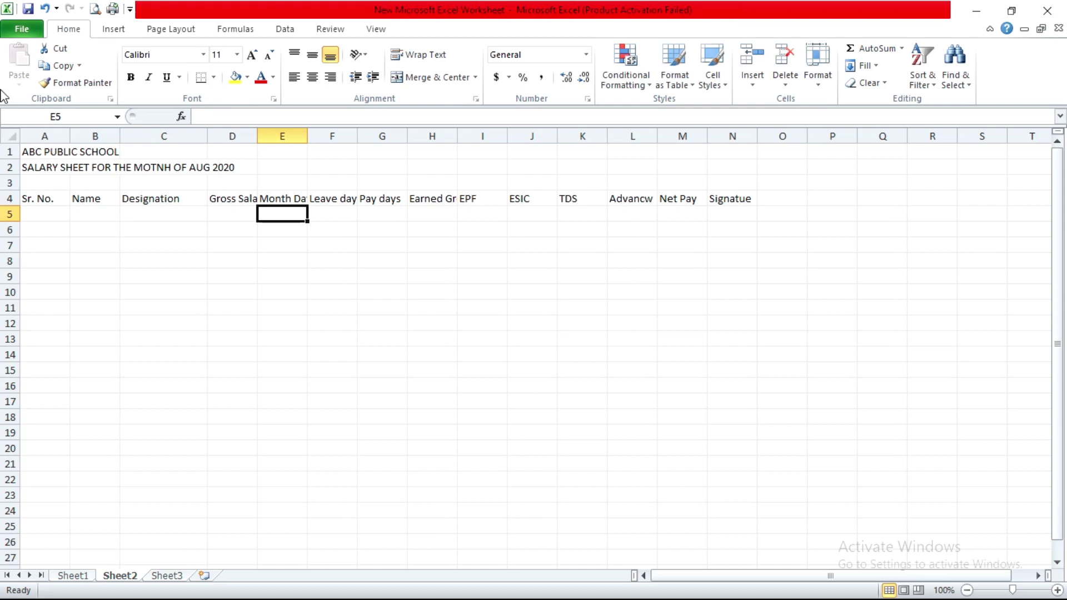
- Merge and center the "ABC PUBLIC SCHOOL" title across cells A1 to N1
click(44, 151)
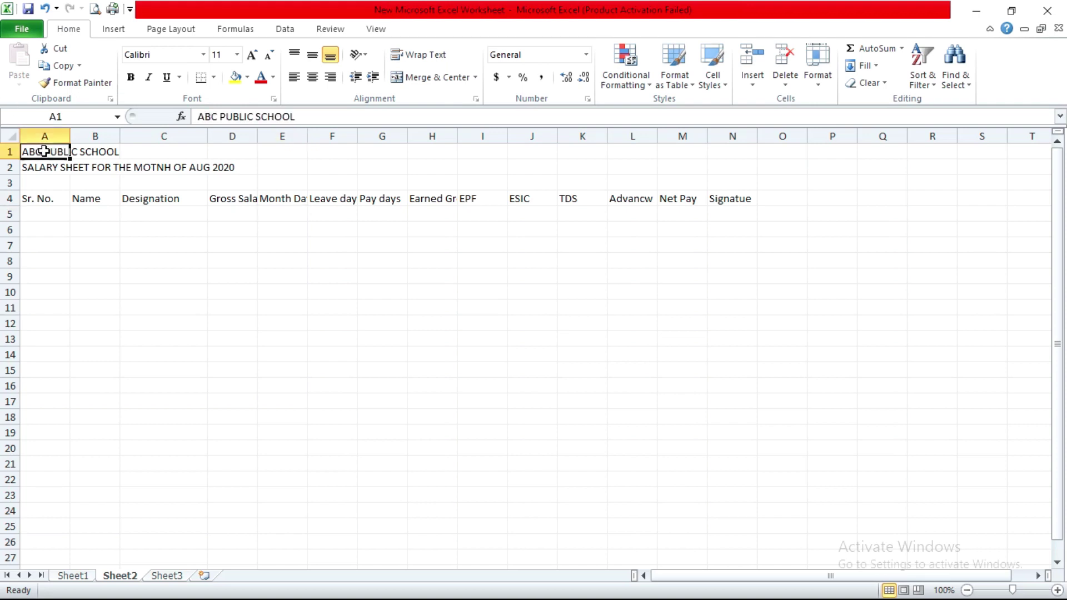
key(shift+Right)
key(shift+Right)
key(shift+Right)
key(shift+Right)
key(shift+Right)
key(shift+Right)
key(shift+Right)
key(shift+Right)
key(shift+Right)
key(shift+Right)
key(shift+Right)
key(shift+Right)
key(shift+Right)
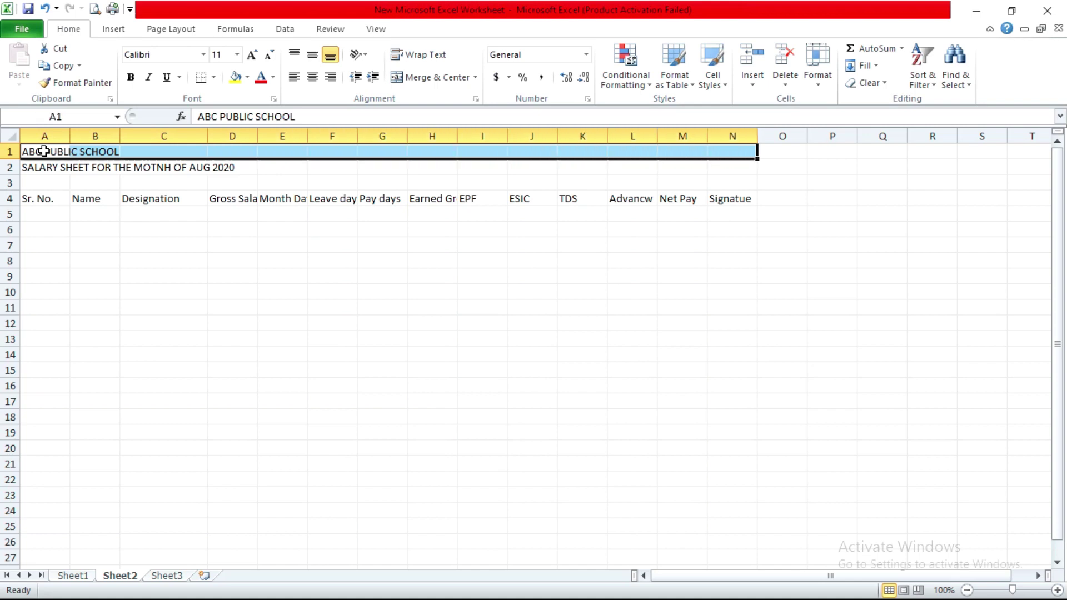
click(426, 78)
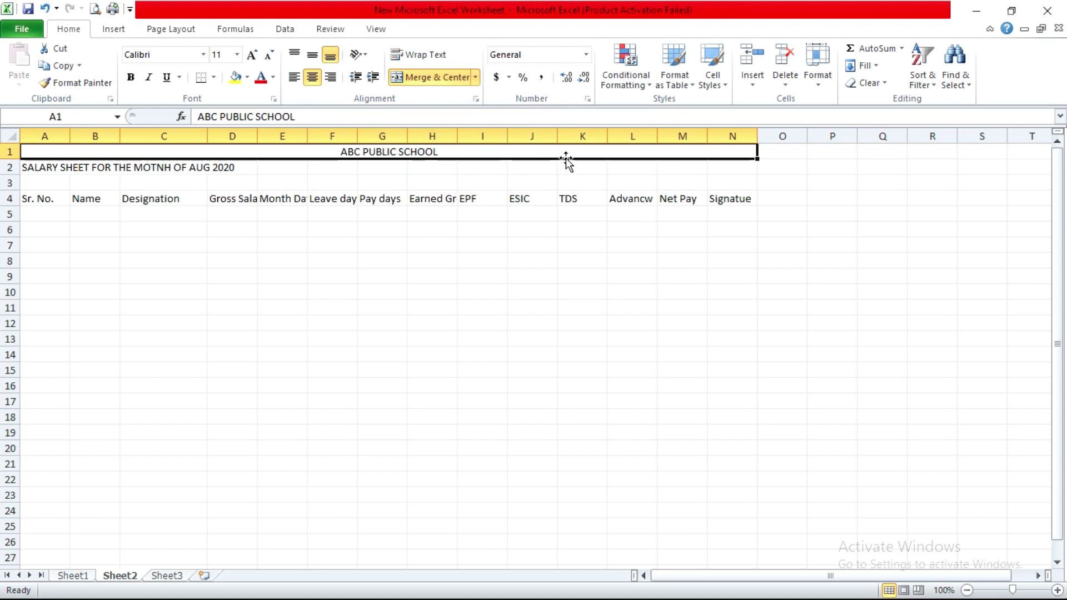
- Merge and center the "SALARY SHEET FOR THE MOTNH OF AUG 2020" subtitle across cells A2 to N2
click(55, 166)
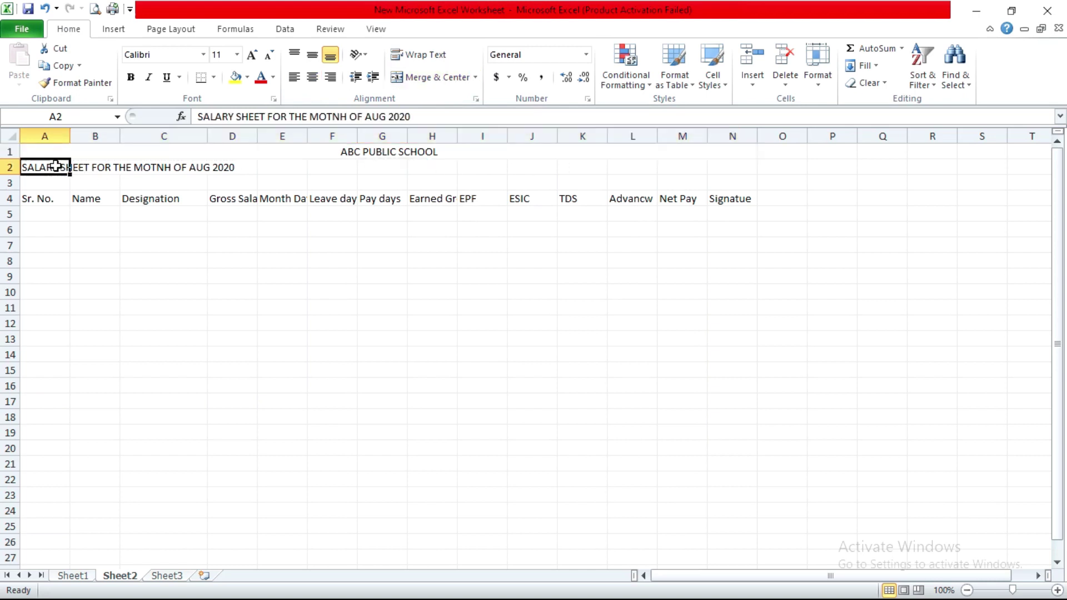
key(shift+Right)
key(shift+Right)
key(shift+Right)
key(shift+Right)
key(shift+Right)
key(shift+Right)
key(shift+Right)
key(shift+Right)
key(shift+Right)
key(shift+Right)
key(shift+Right)
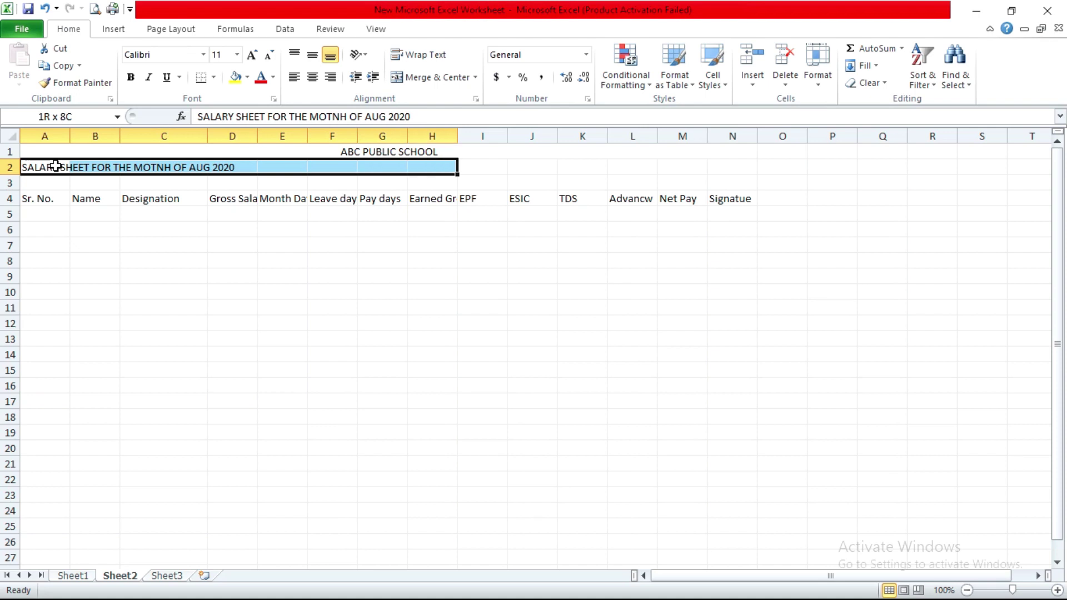
key(shift+Right)
key(shift+Right)
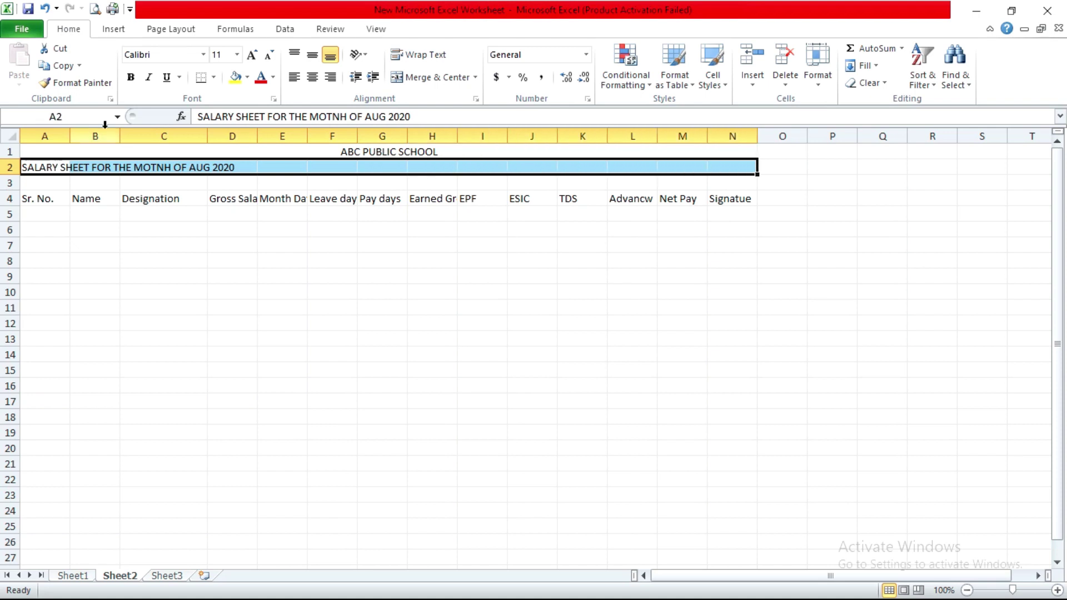
click(418, 78)
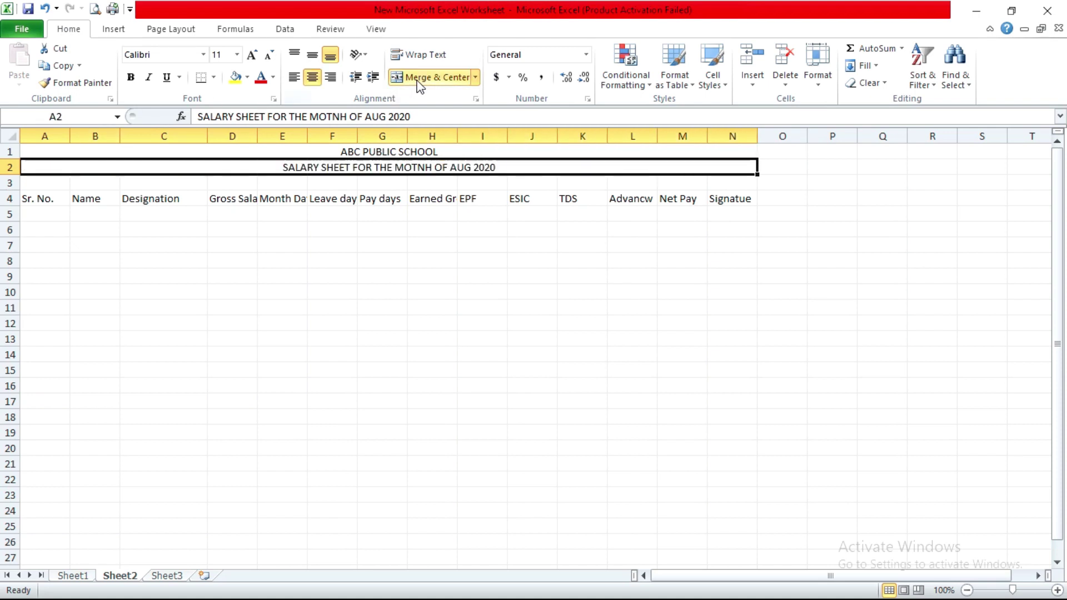
- Increase the font size of the school name title in row 1 to 22
click(401, 151)
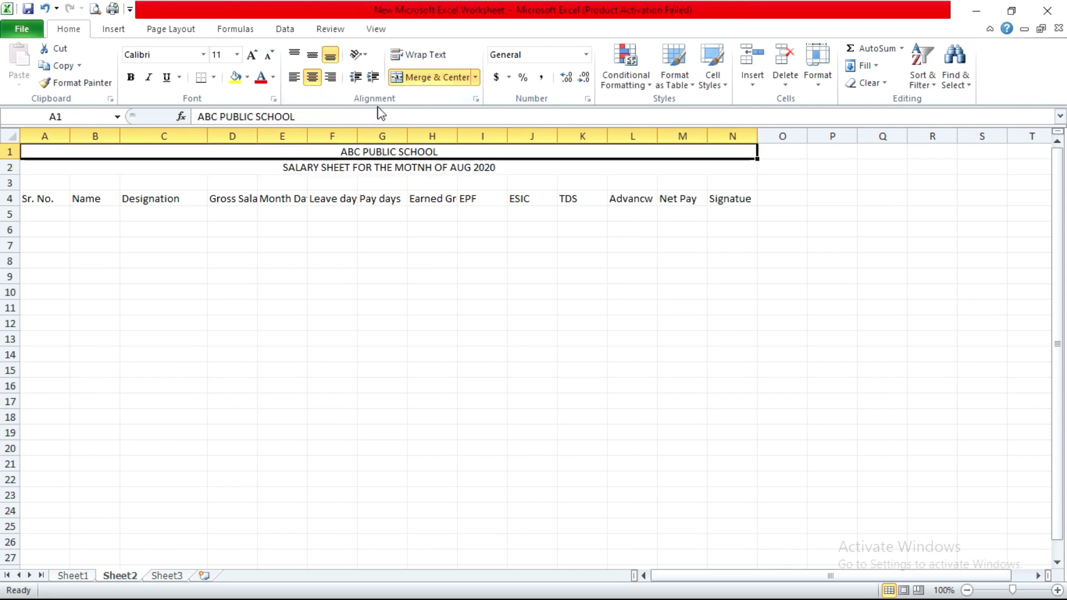
click(253, 55)
click(253, 55)
click(253, 55)
click(254, 56)
click(254, 56)
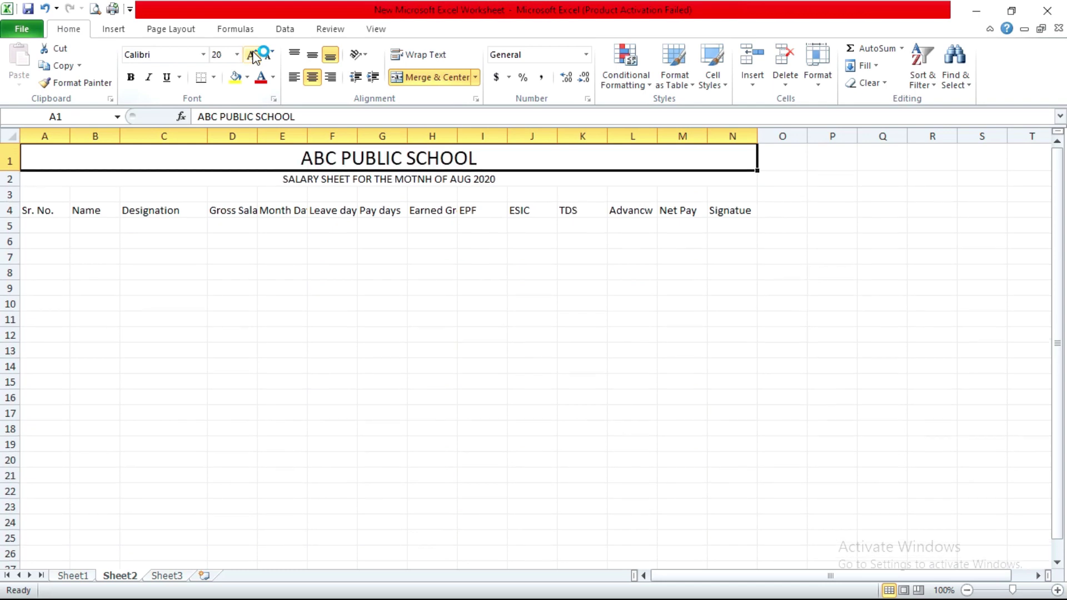
click(254, 56)
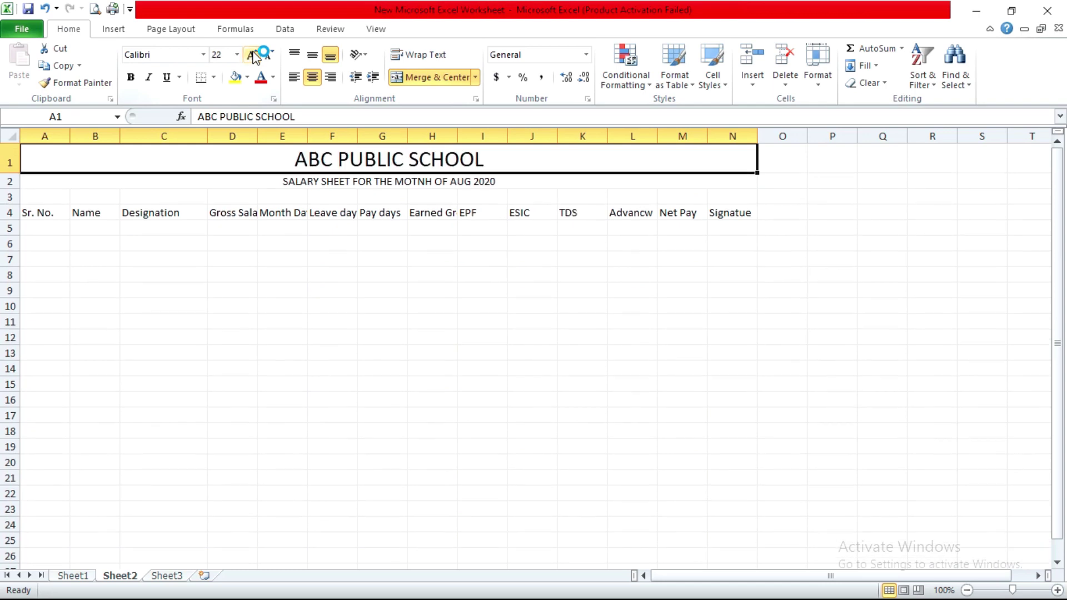
- Increase the font size of the salary sheet subtitle in row 2 to 14
click(394, 186)
click(253, 56)
click(253, 56)
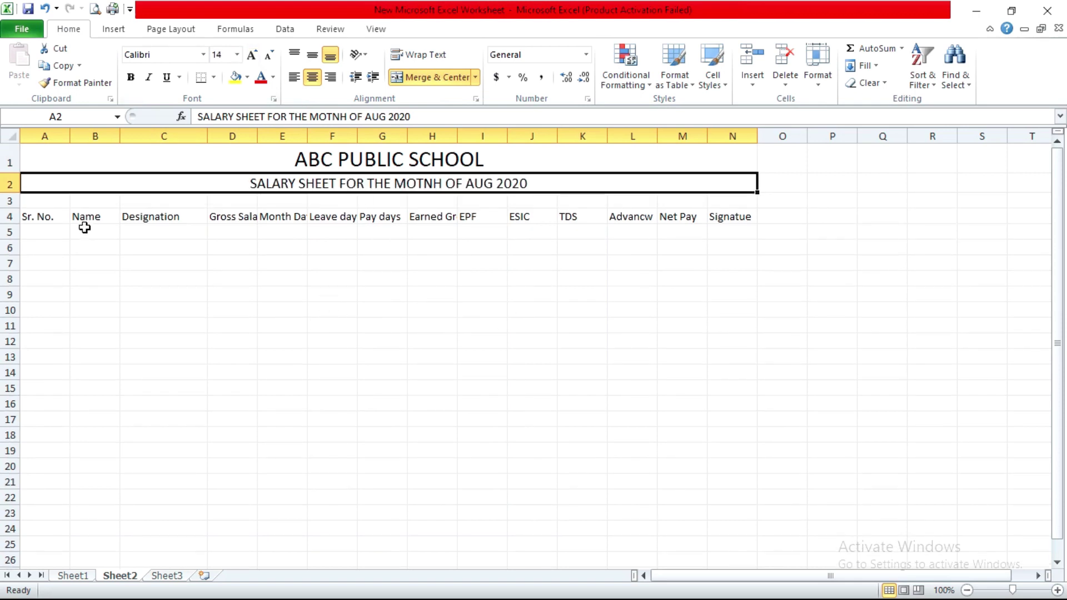
- Enter 1 and 2 in A5 and A6 and extend the serial number series to 20 in A24
click(39, 232)
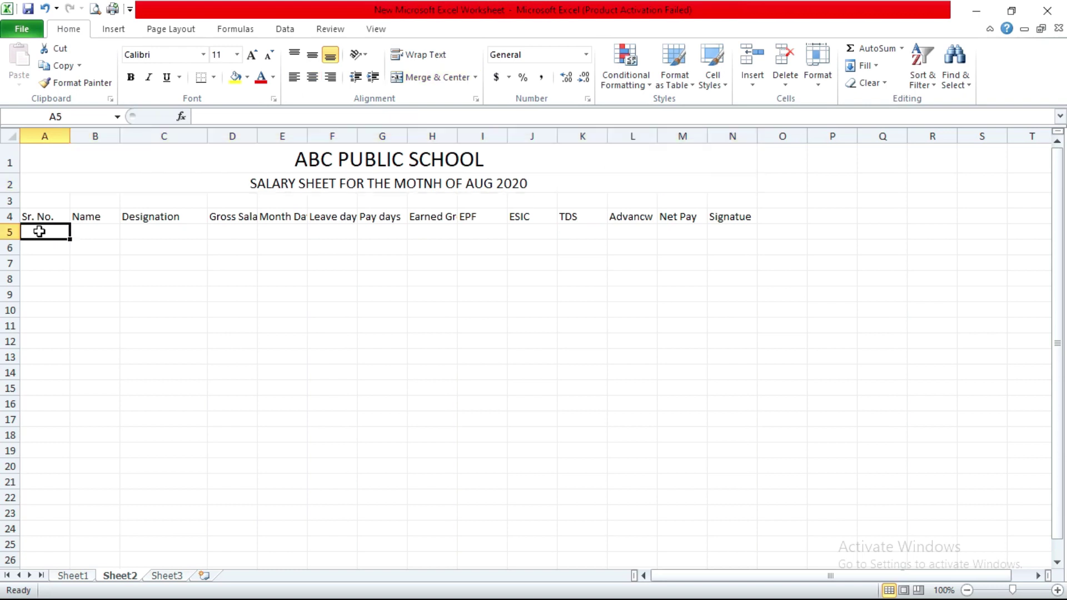
text(1)
key(Return)
text(2)
key(Return)
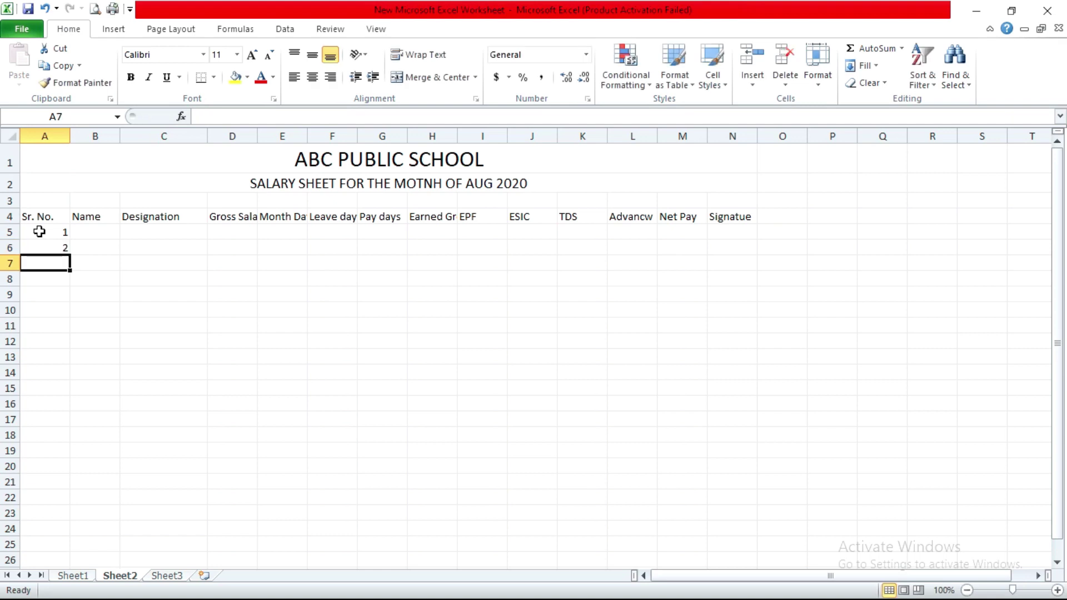
click(62, 233)
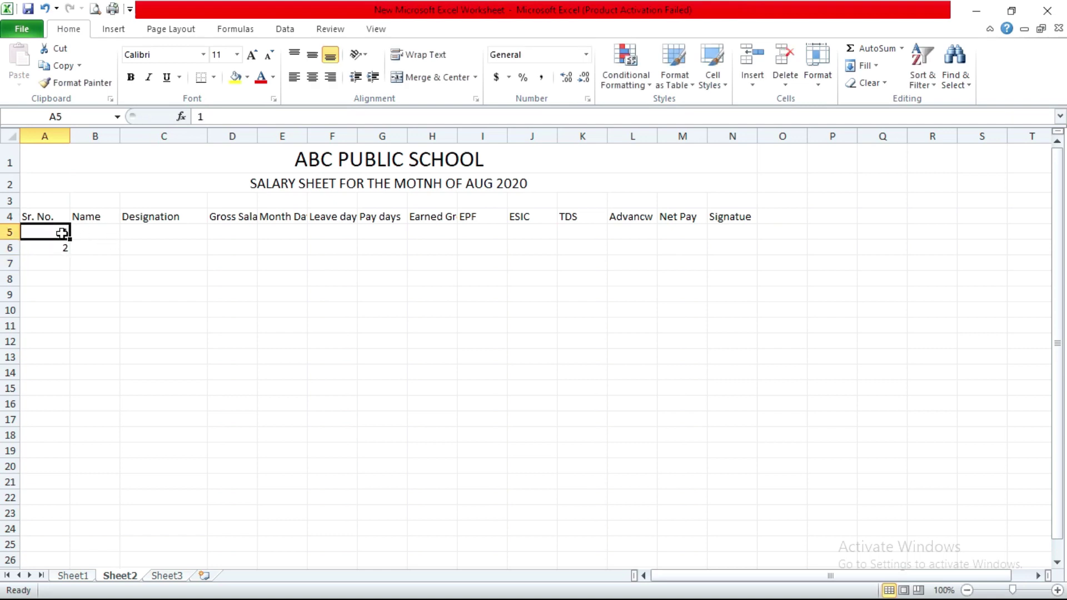
drag(62, 234, 61, 248)
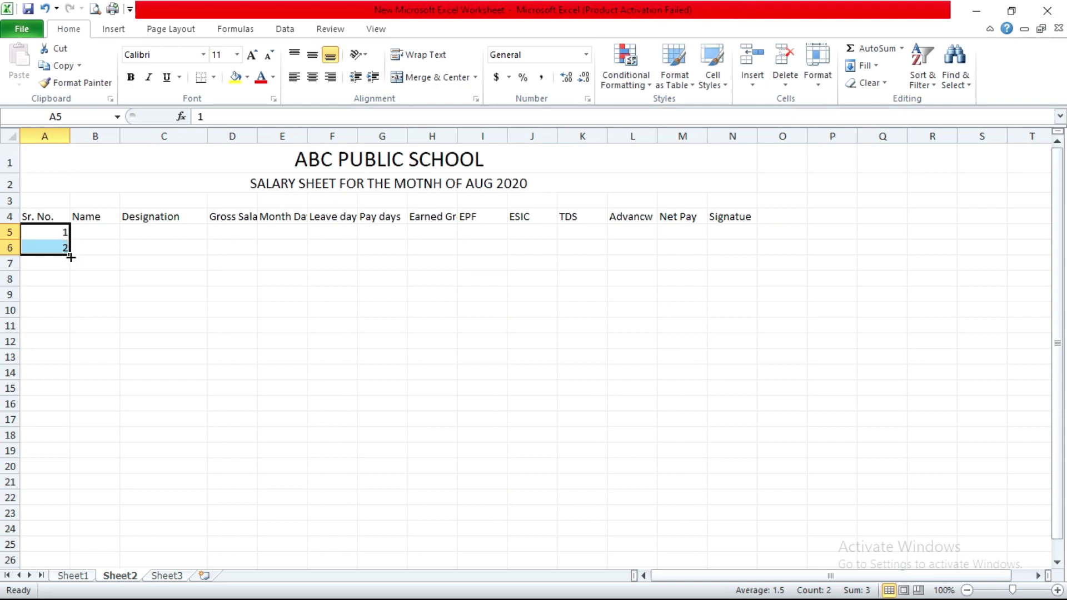
drag(71, 258, 64, 543)
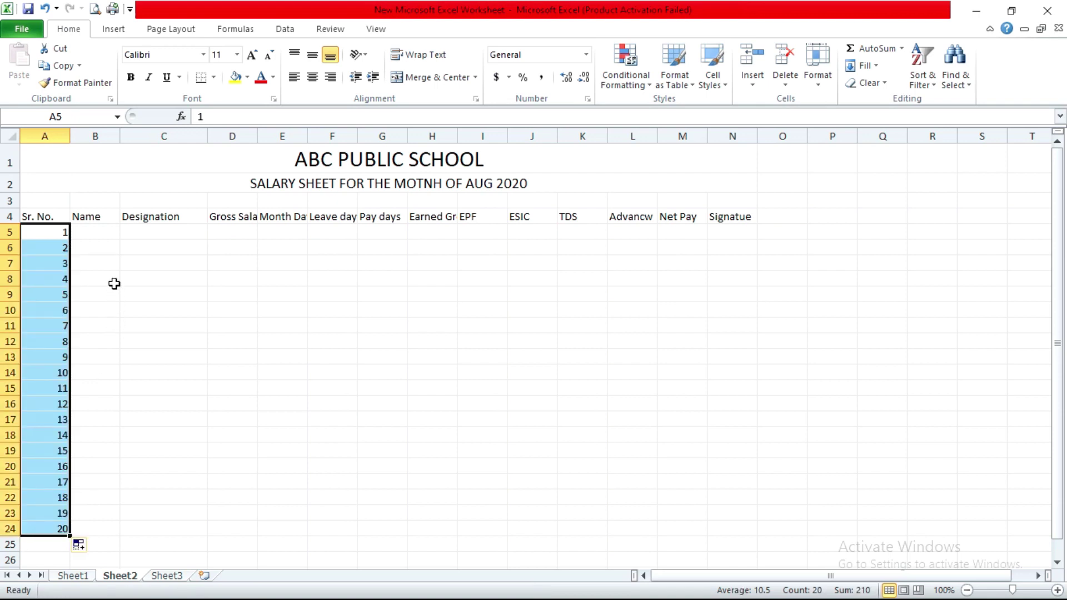
- Enter the placeholder names A to T in the Name column, one per row in cells B5 to B24
click(97, 229)
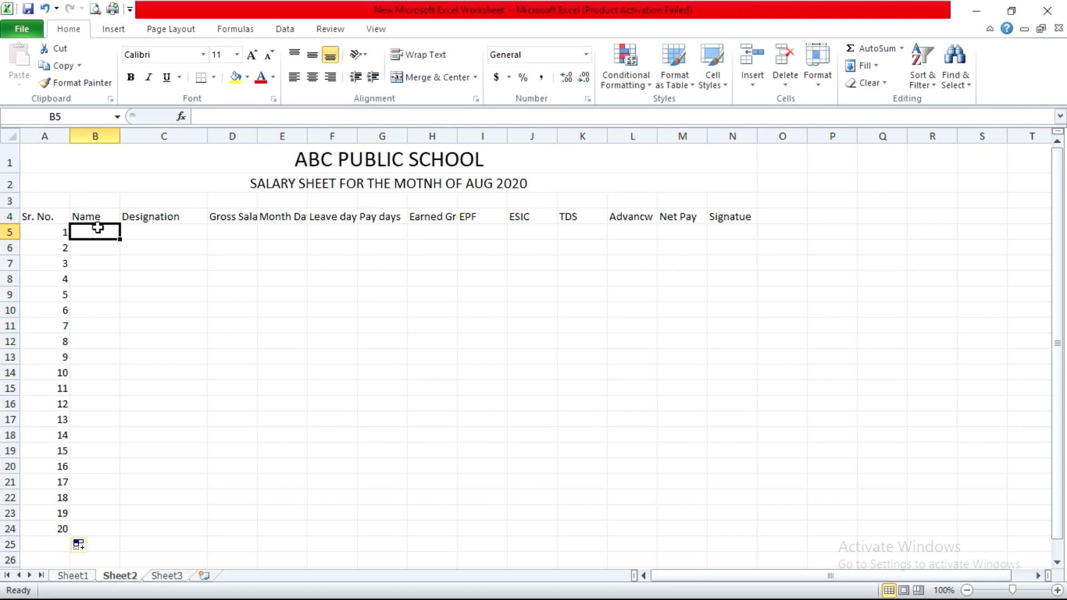
text(A B C D E F G H I J K L M N O P Q R S T)
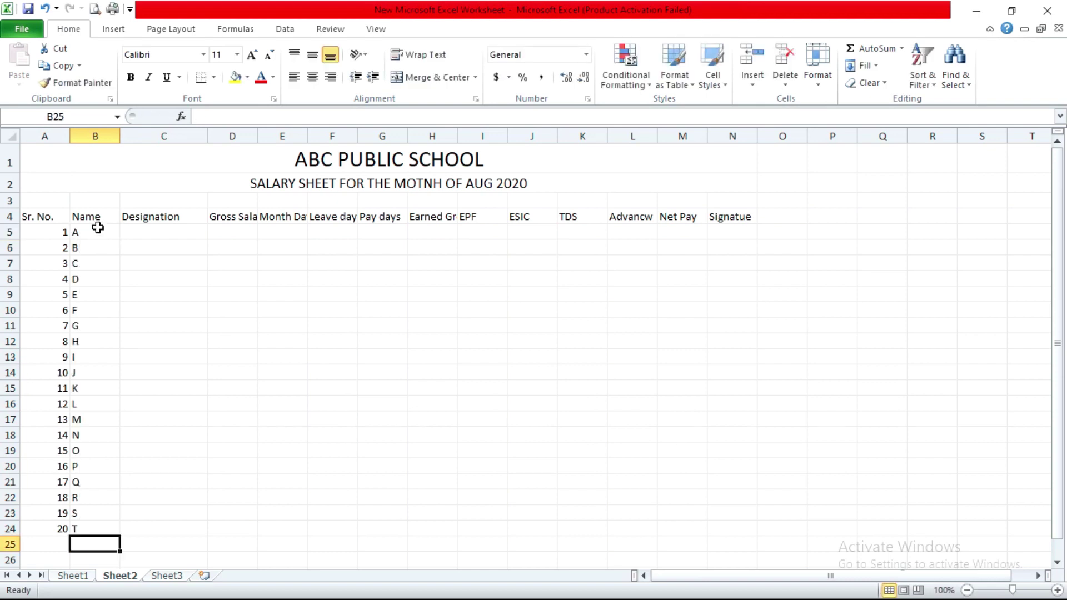
- Fill the Designation column with PRINCIPAL in C5, VICE PRINCIPAL in C6, TEACHER in C7 to C22, Clerk in C23 and Peon in C24
key(Up)
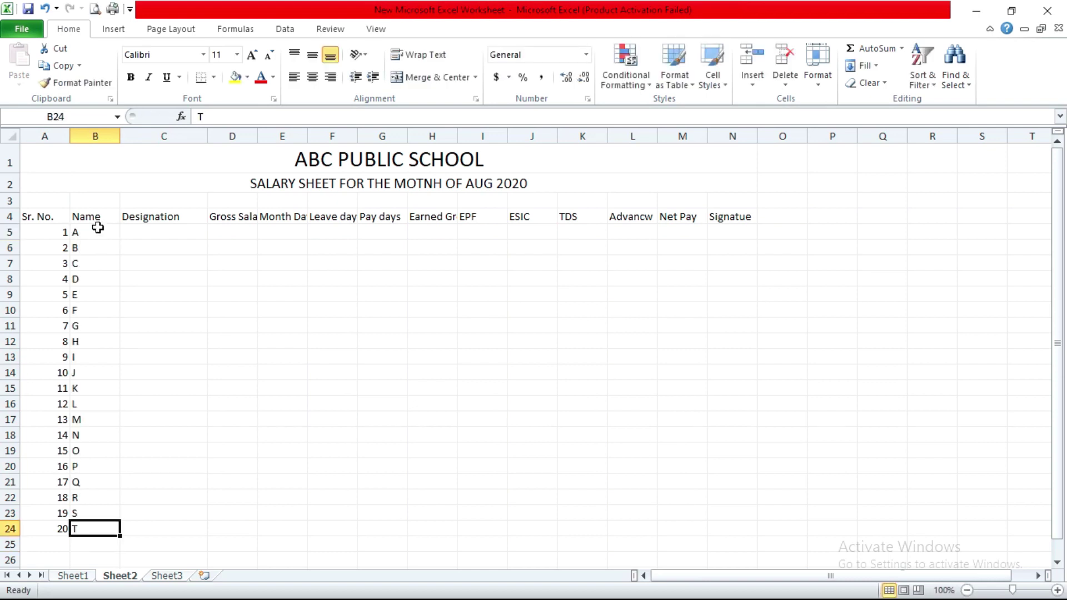
key(Up)
key(Up)
key(Up)
key(Up)
key(Up)
key(Up)
key(Up)
key(Up)
key(Up)
key(Up)
key(Up)
key(Up)
key(Up)
key(Up)
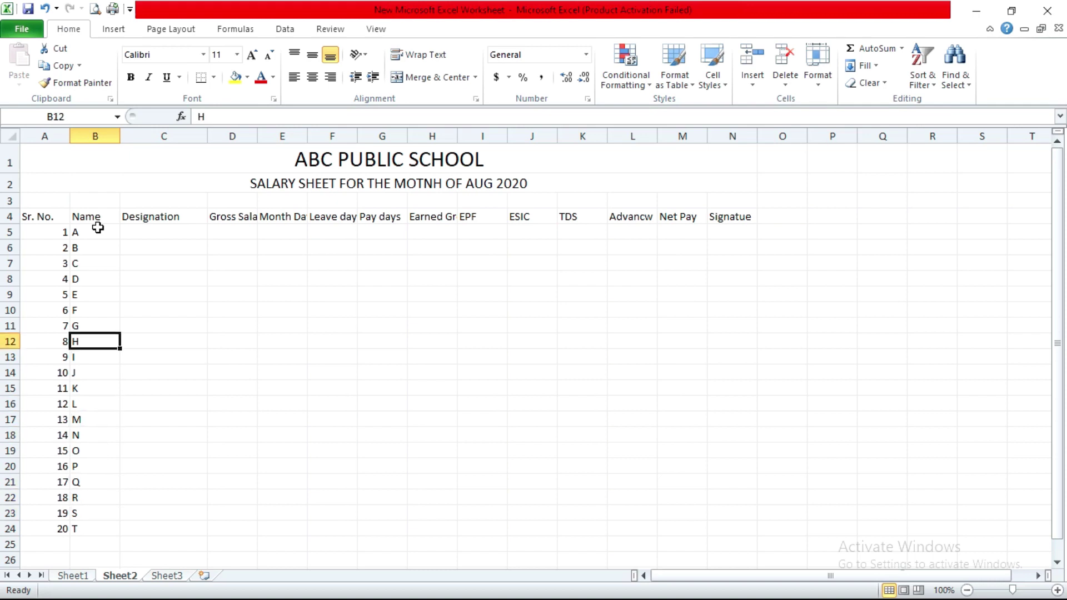
key(Up)
key(Up)
key(Up)
key(Up)
key(Up)
key(Right)
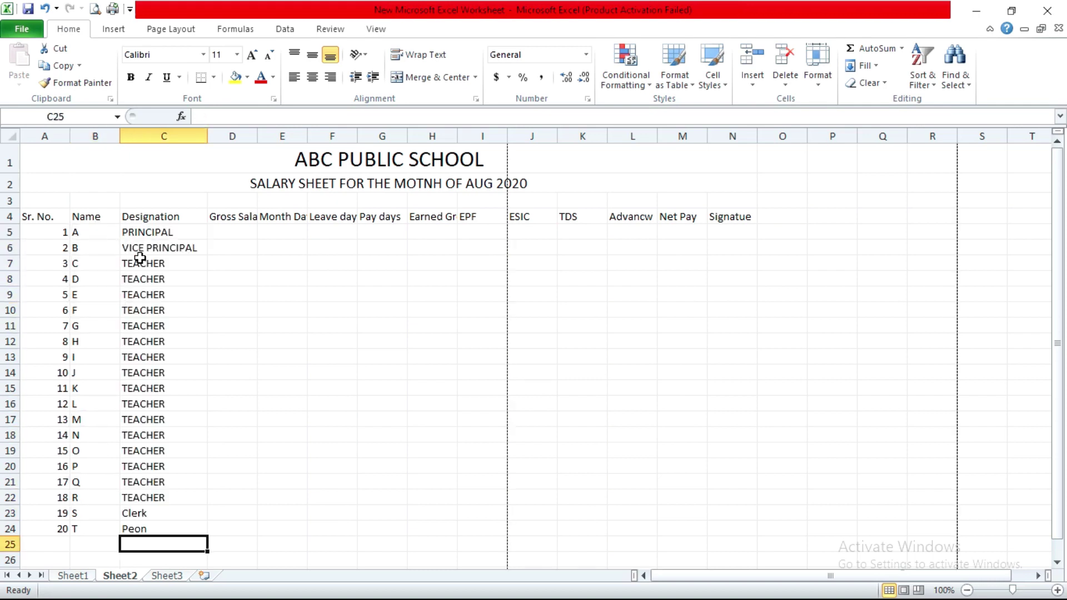
- Enter a gross salary of 30000 for the principal in D5 and the vice principal in D6
key(Up)
key(Up)
key(Up)
key(Up)
key(Up)
key(Up)
key(Up)
key(Up)
key(Up)
key(Up)
key(Up)
key(Up)
key(Up)
key(Up)
key(Up)
key(Up)
key(Up)
key(Up)
key(Up)
key(Up)
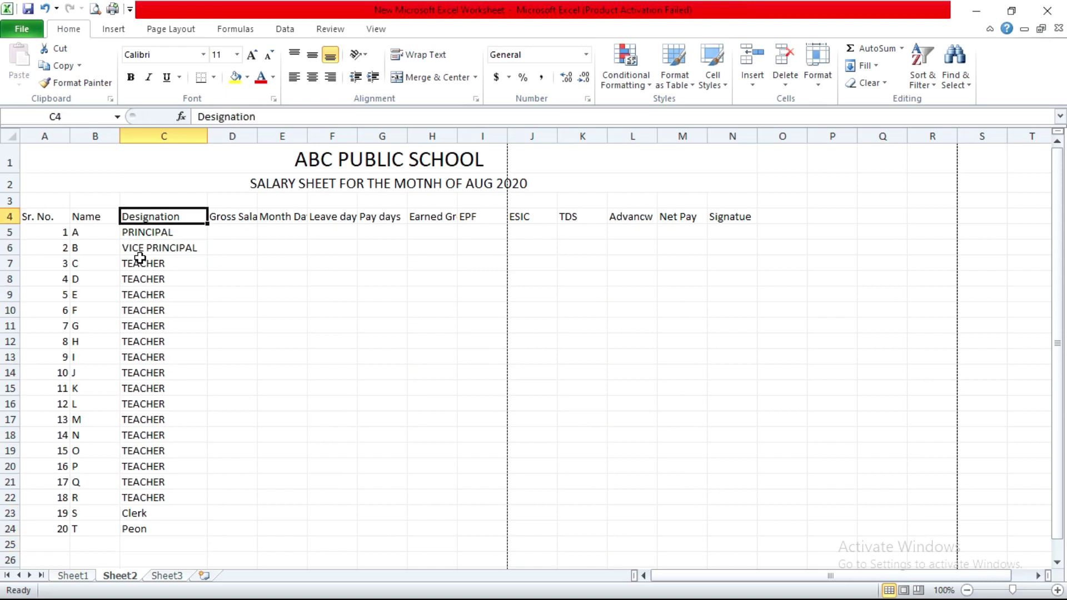
key(Down)
key(Right)
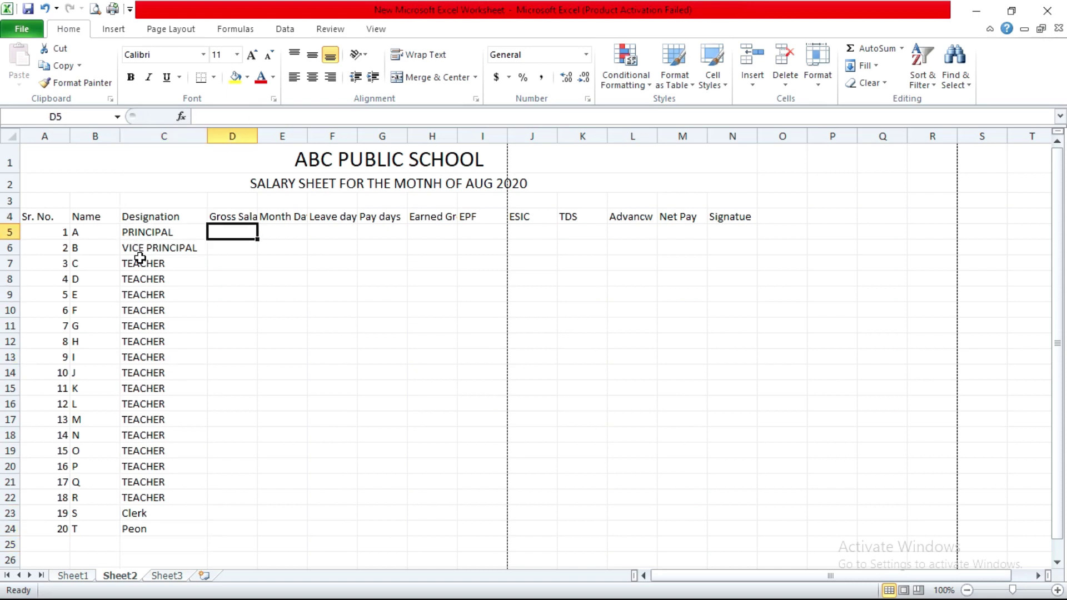
text(30000)
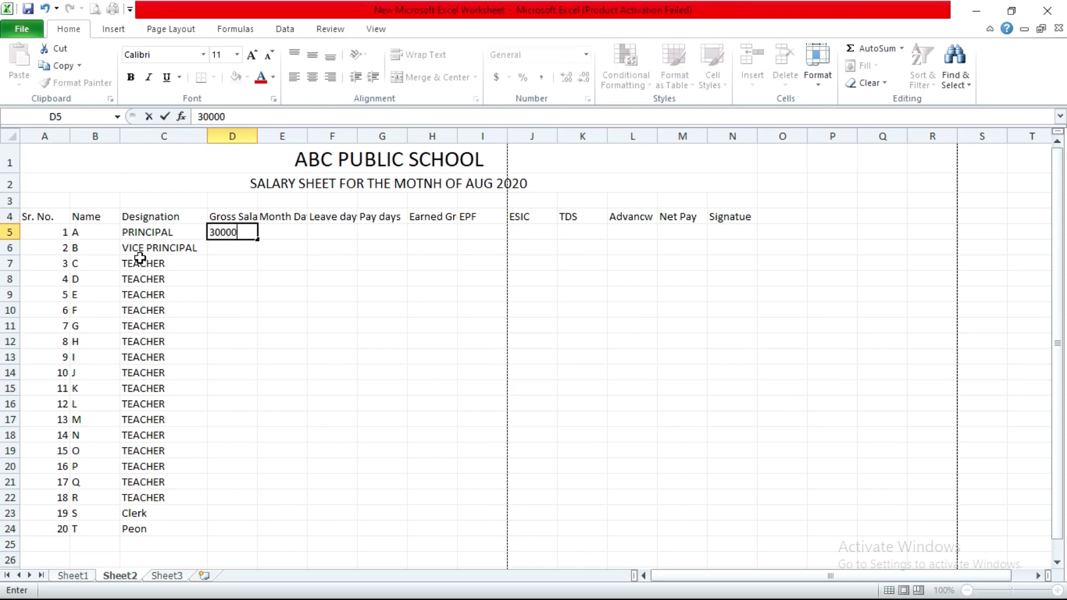
key(Return)
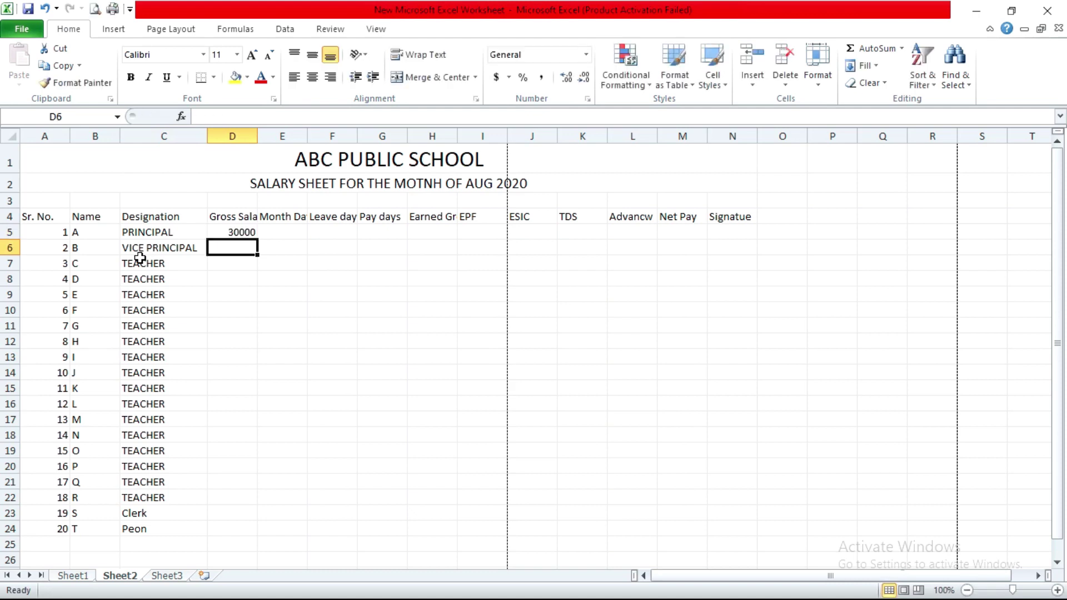
text(30000)
key(Return)
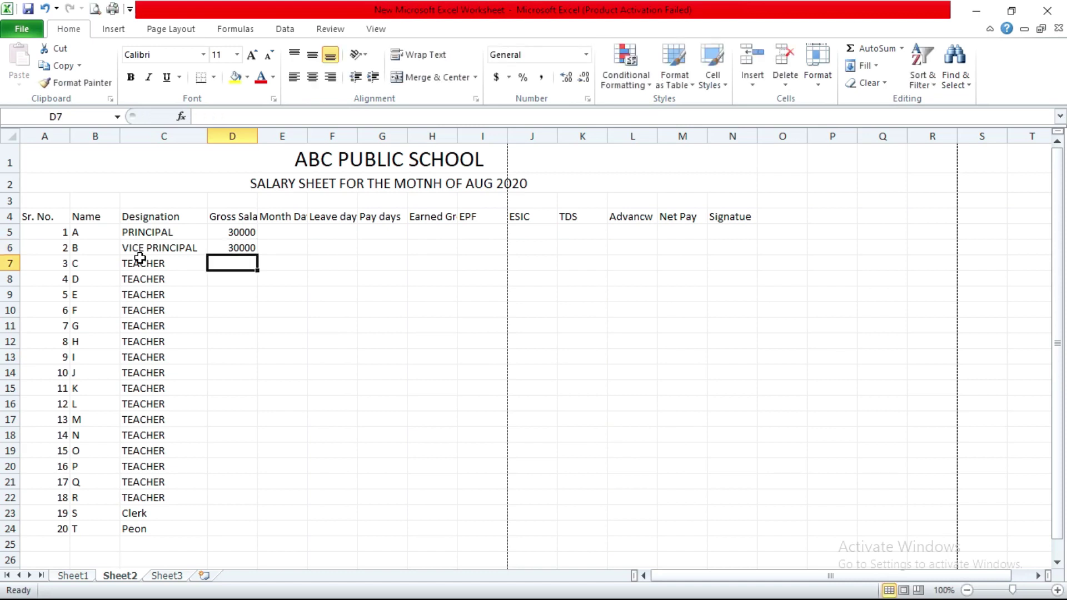
- Enter a gross salary of 15000 in D7 and copy it to all teacher rows through D22
text(15000)
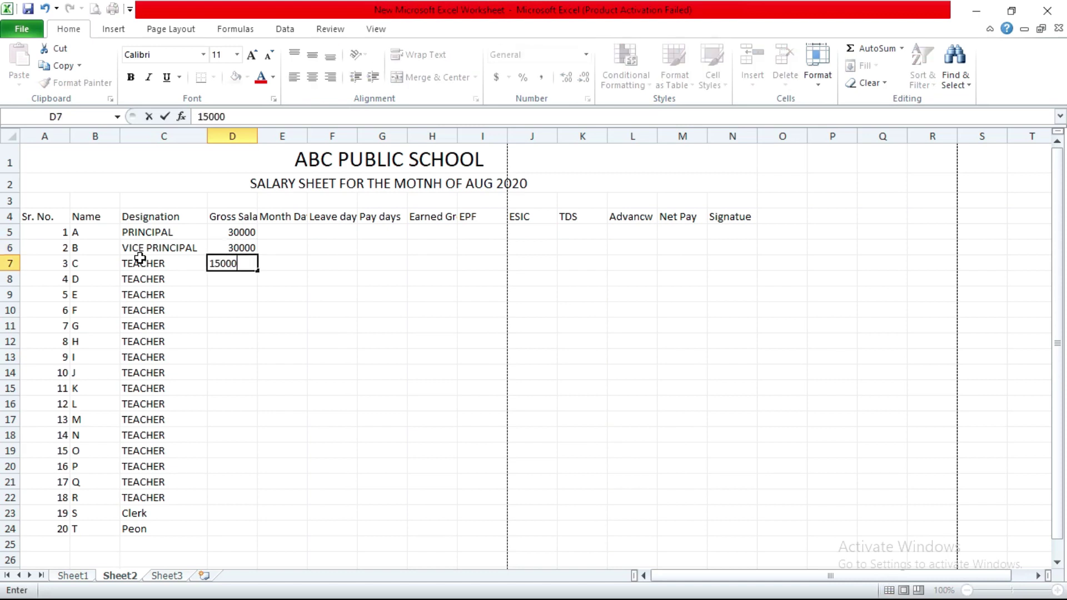
key(Return)
key(Up)
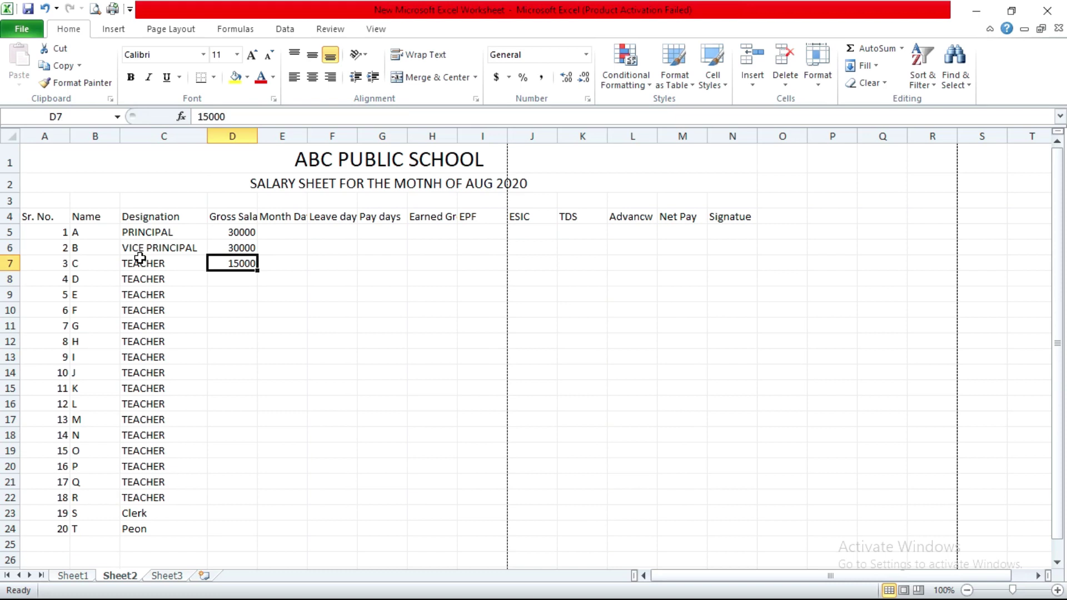
key(ctrl+c)
key(shift+Down)
key(shift+Down)
key(shift+Down)
key(shift+Down)
key(shift+Down)
key(shift+Down)
key(shift+Down)
key(shift+Down)
key(shift+Down)
key(shift+Down)
key(shift+Down)
key(shift+Down)
key(shift+Down)
key(shift+Down)
key(shift+Down)
key(shift+Down)
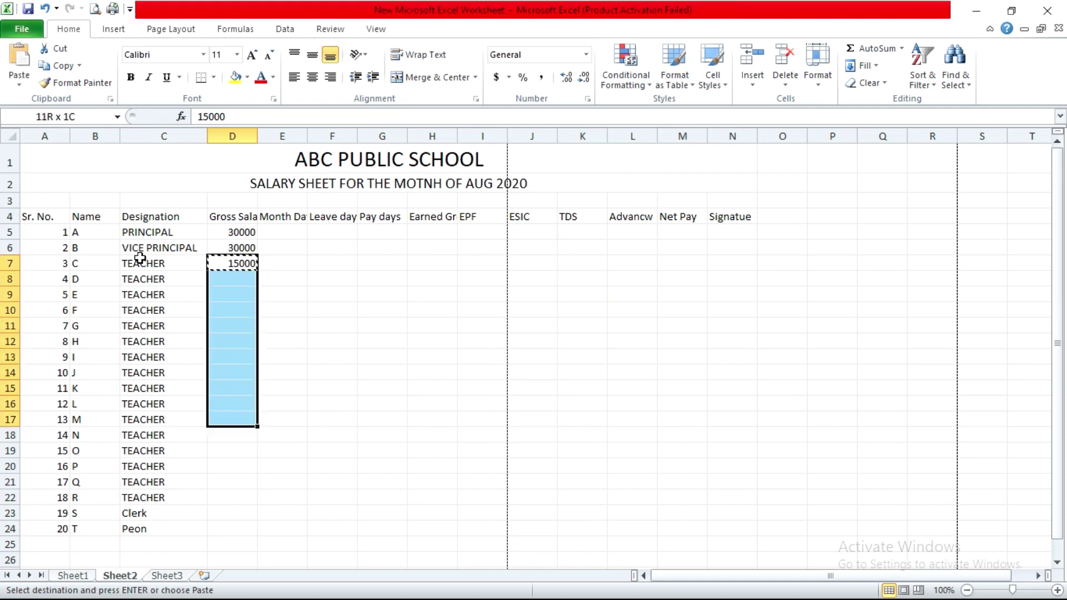
key(shift+Up)
key(Return)
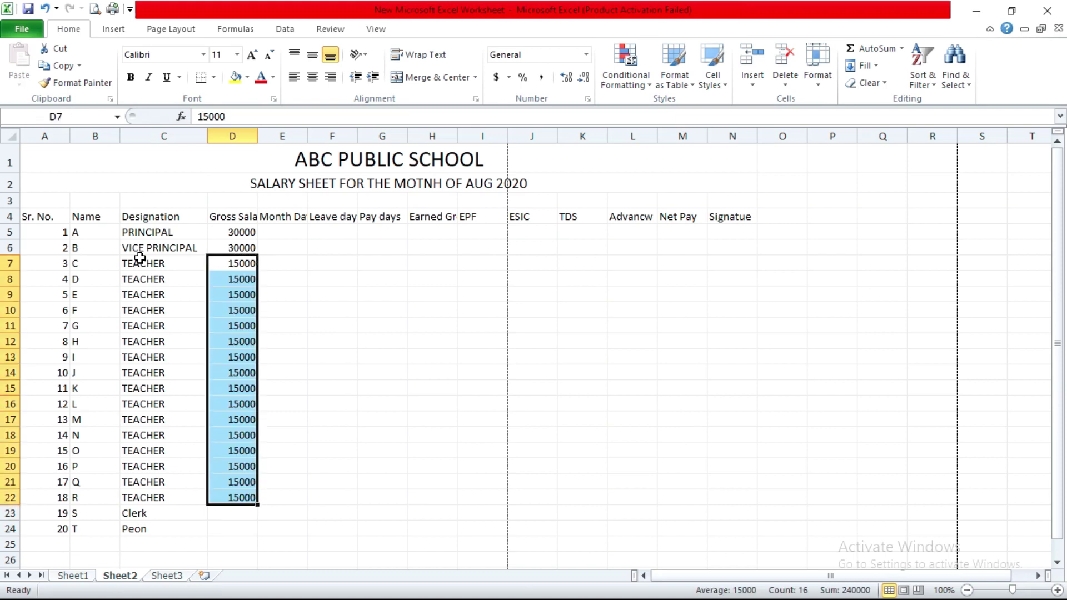
- Enter gross salaries of 10000 for the clerk in D23 and 7000 for the peon in D24
key(Down)
key(Down)
key(Down)
key(Down)
key(Down)
key(Down)
key(Down)
key(Down)
key(Down)
key(Down)
key(Down)
key(Down)
key(Down)
key(Down)
key(Down)
key(Down)
text(10000)
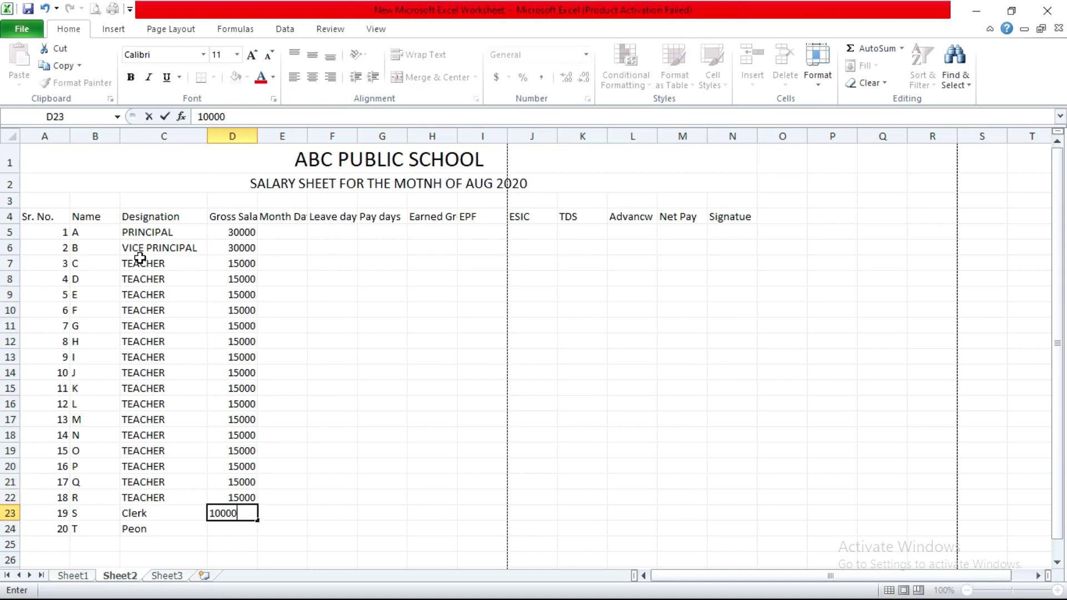
key(Return)
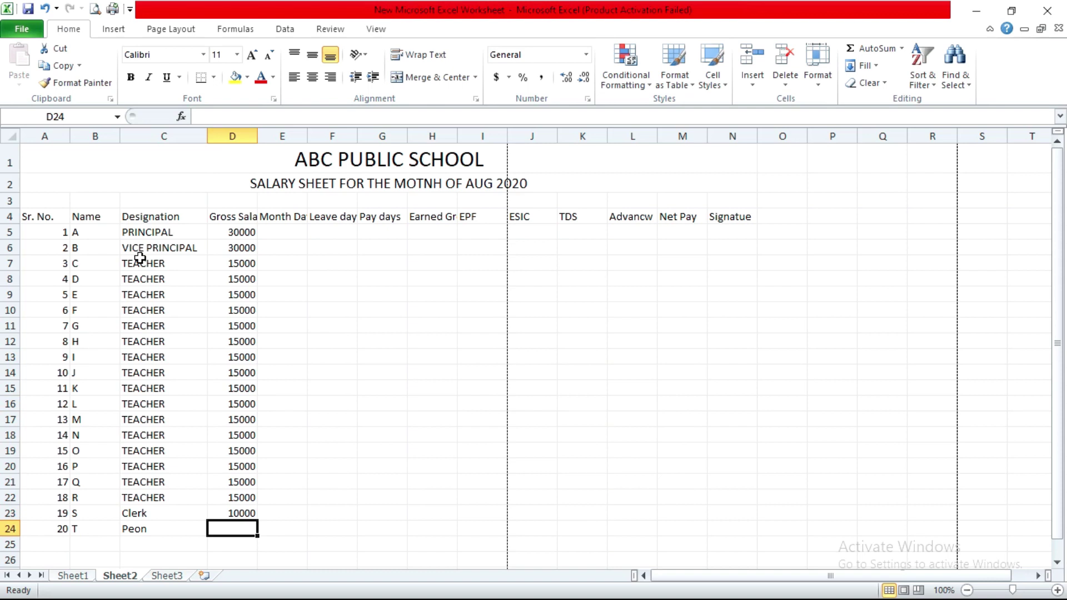
text(70000)
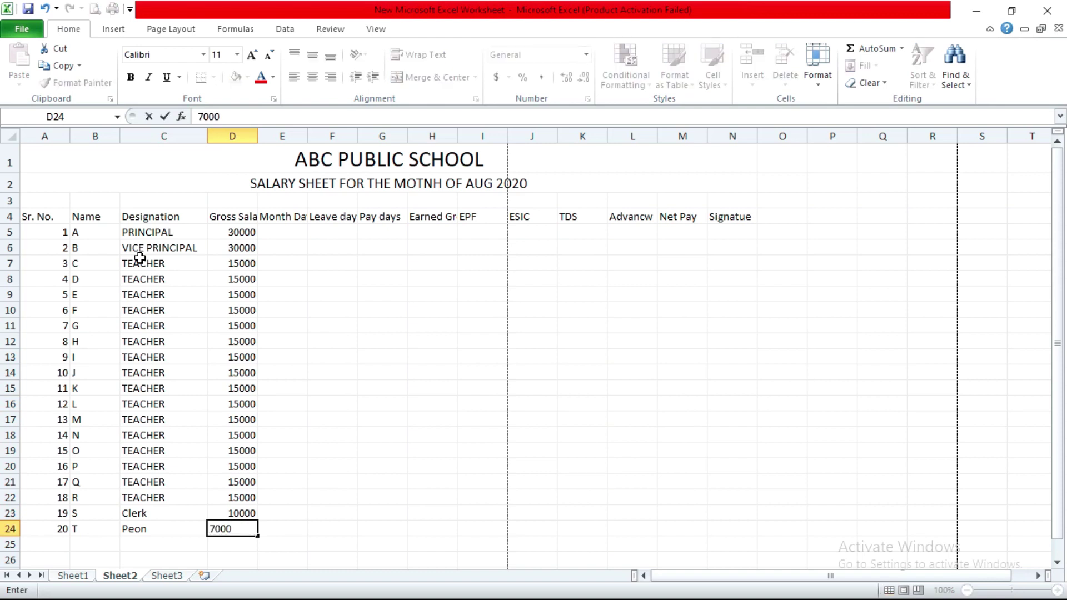
key(Return)
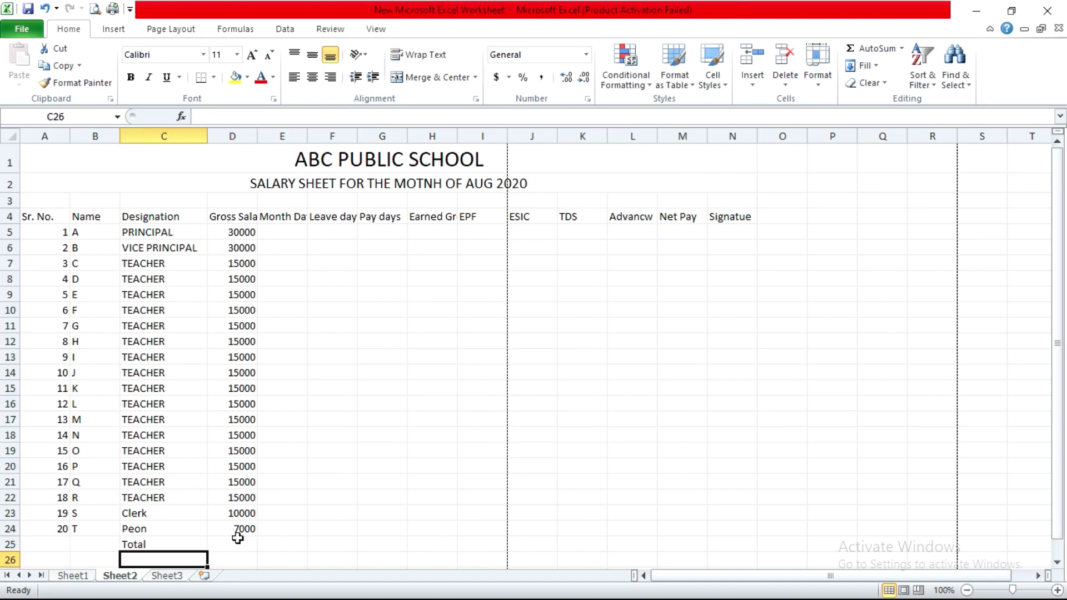
- Total the gross salaries in D25 with an AutoSum of D5:D24
click(238, 541)
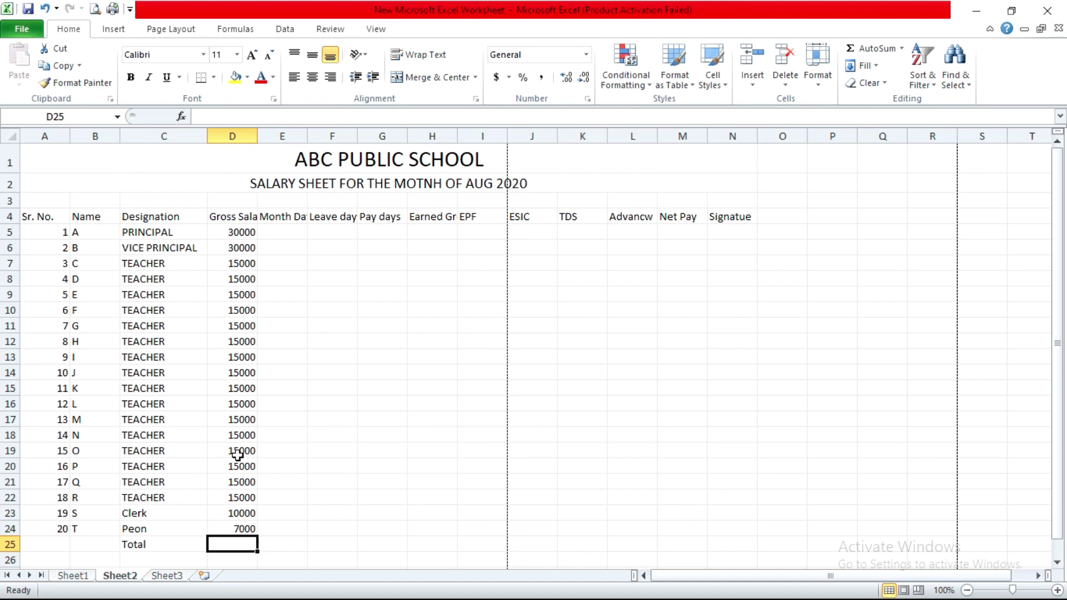
click(881, 51)
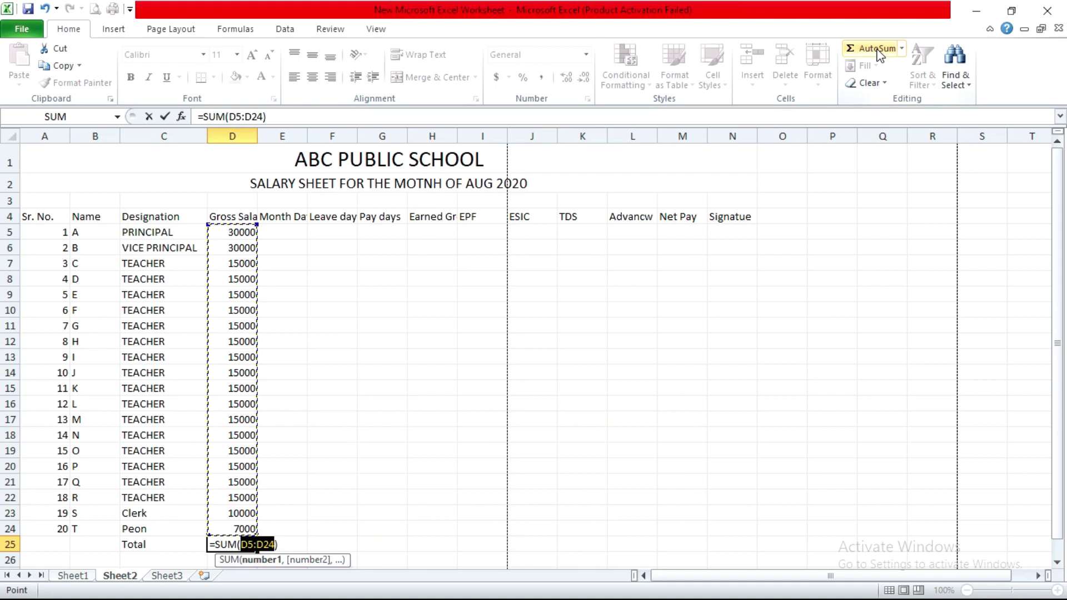
key(Return)
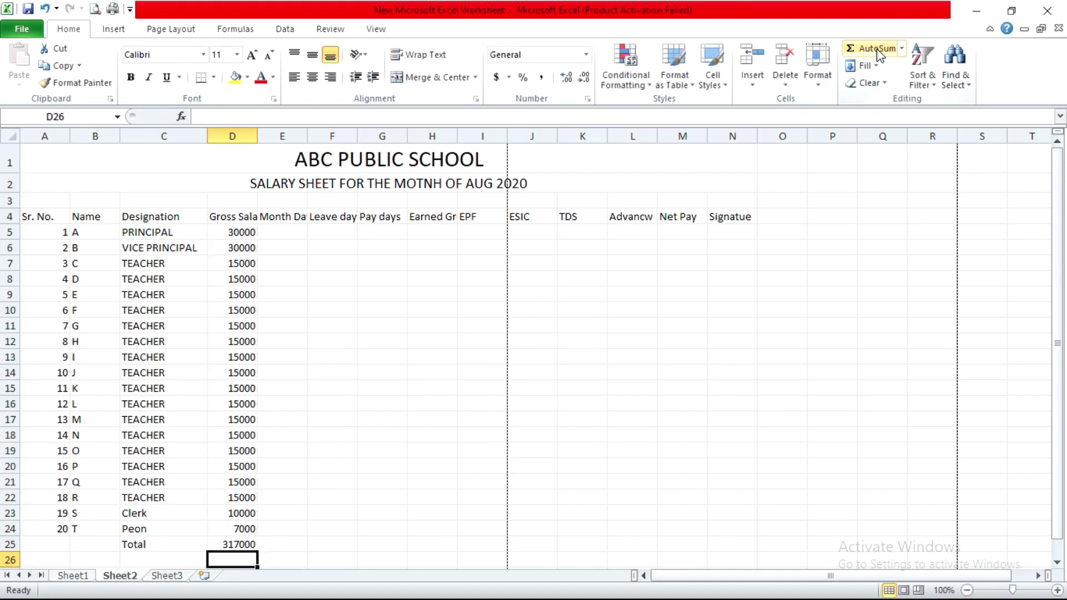
- Copy the total formula from D25 across the Total row through M25
click(230, 544)
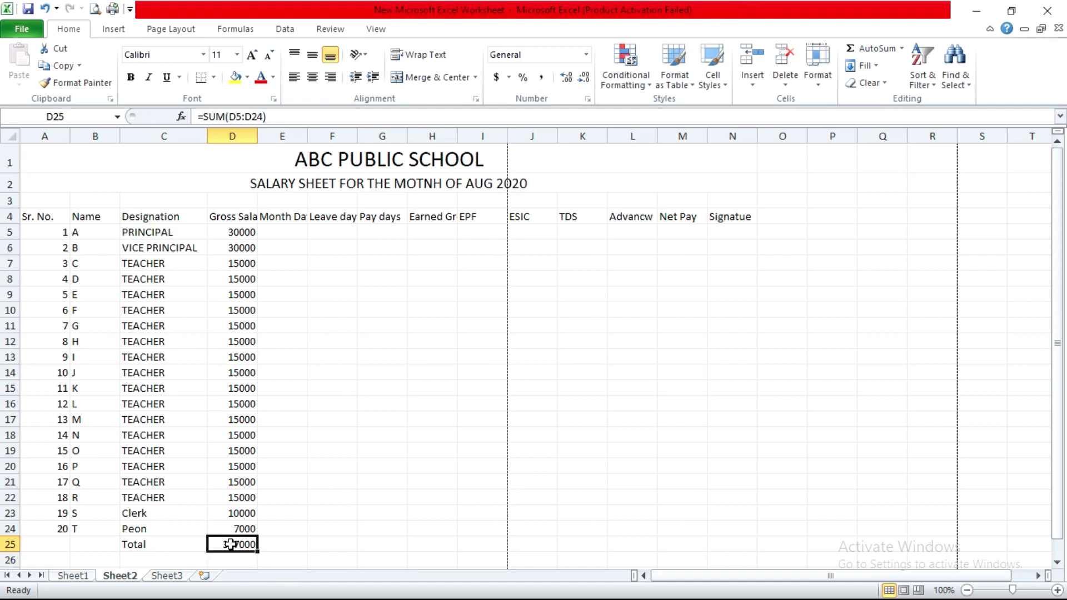
key(ctrl+c)
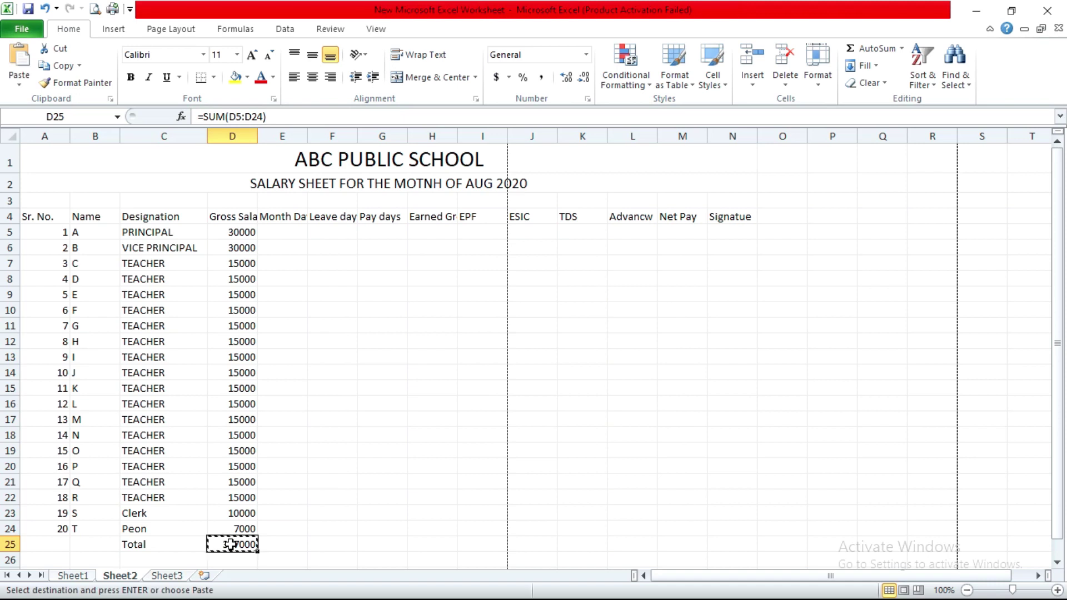
key(shift+Right)
key(shift+Right)
key(shift+Right)
key(shift+Right)
key(shift+Right)
key(shift+Right)
key(shift+Right)
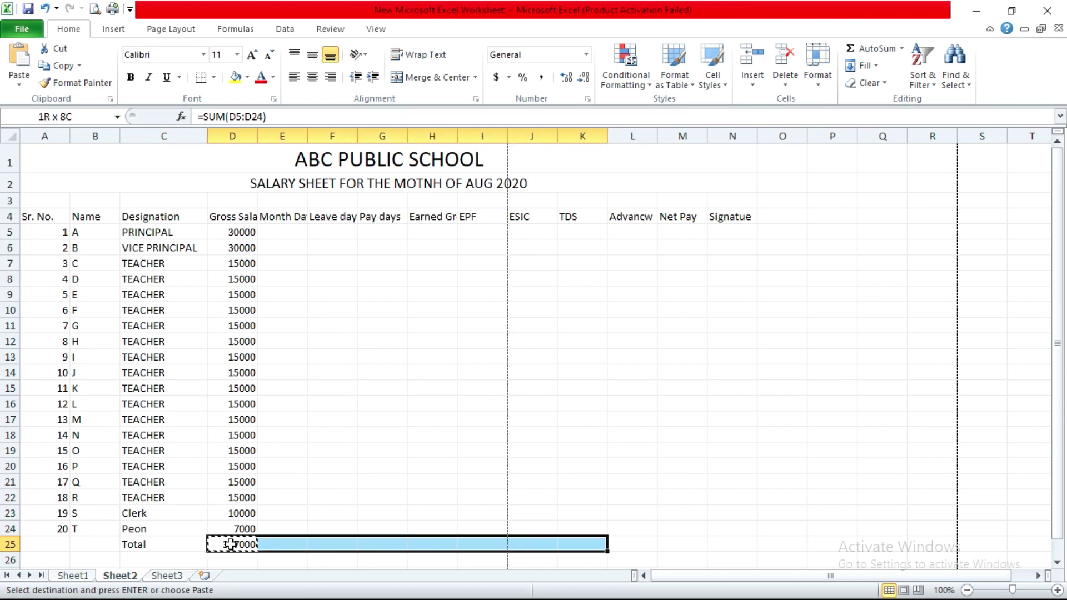
key(shift+Right)
key(shift+Right)
key(shift+Right)
key(shift+Left)
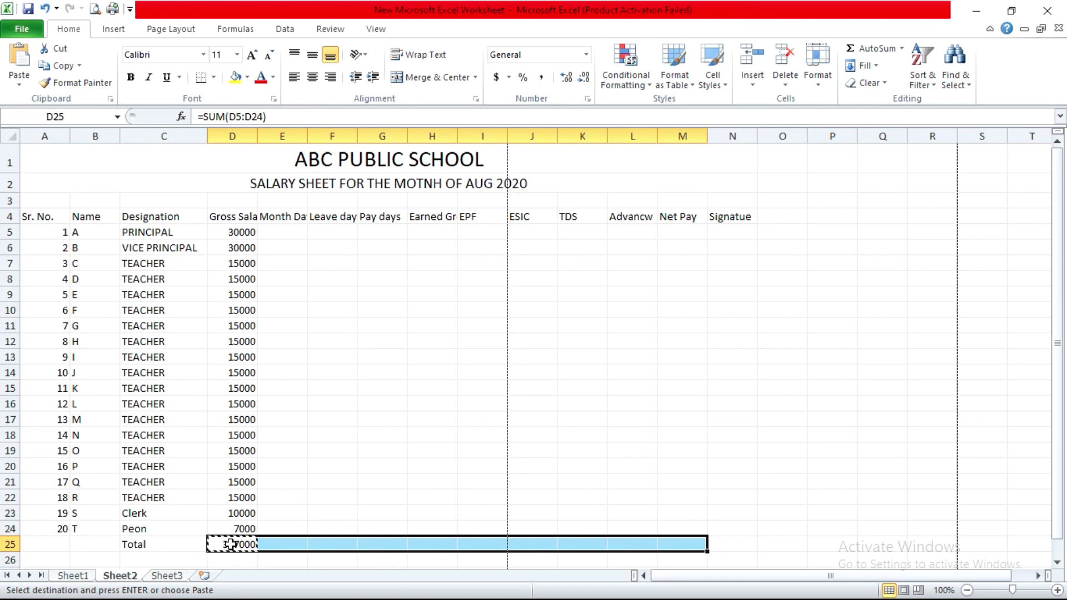
key(Return)
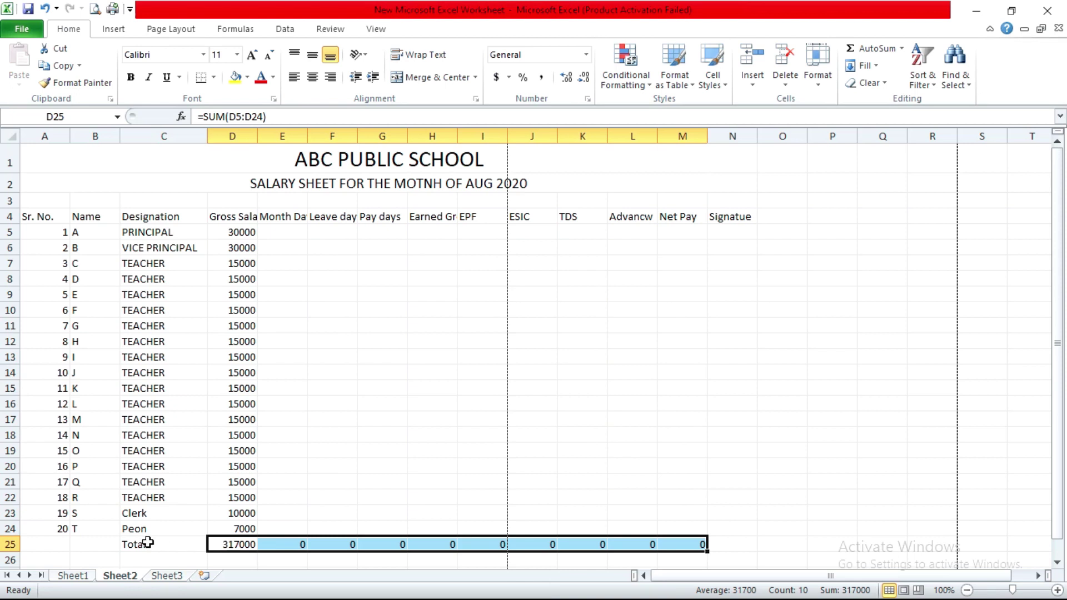
- Make the Total row from C25 to M25 bold and add a top border to it
click(145, 543)
key(shift+Right)
key(shift+Right)
key(shift+Right)
key(shift+Right)
key(shift+Right)
key(shift+Right)
key(shift+Right)
key(shift+Right)
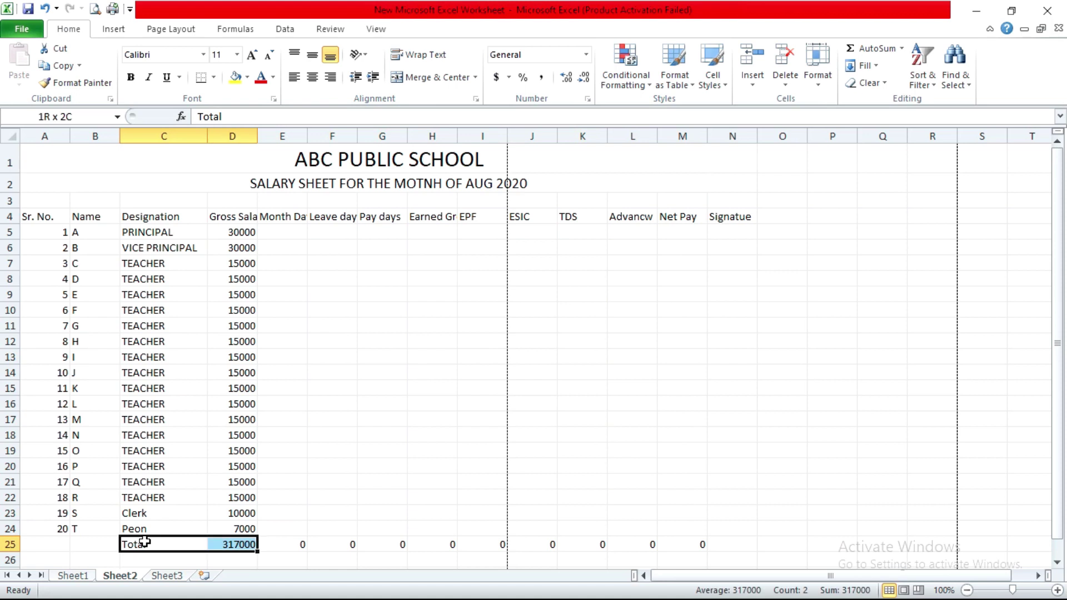
key(shift+Right)
key(shift+Right)
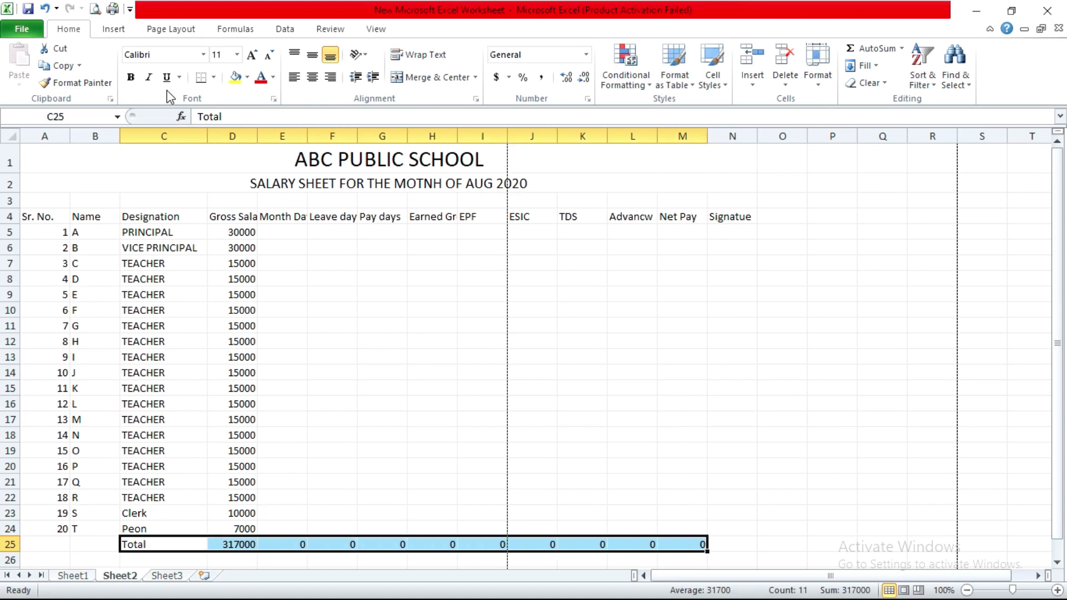
click(132, 78)
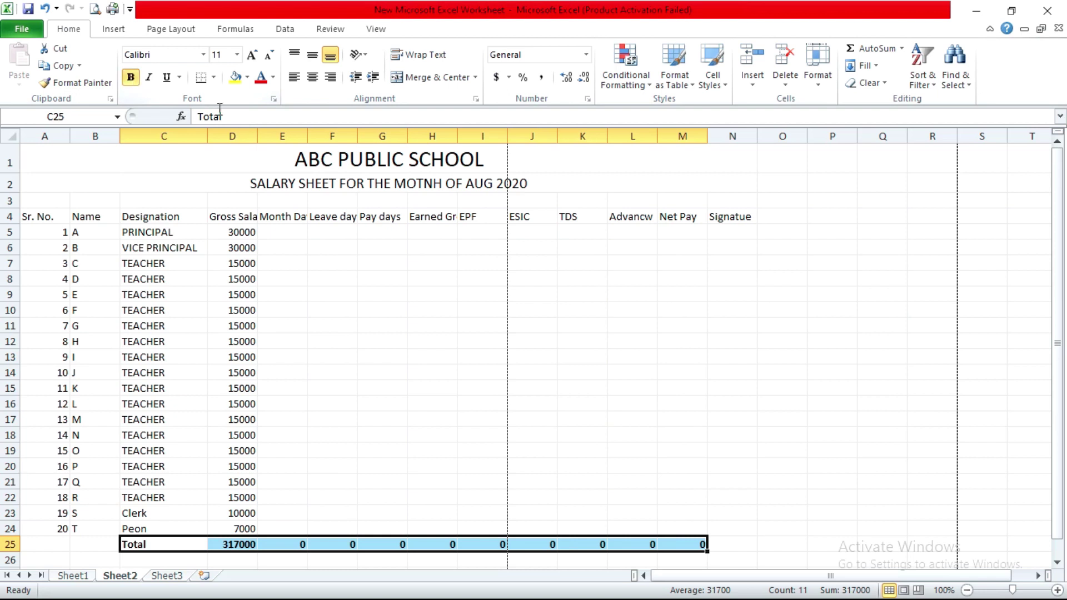
click(215, 82)
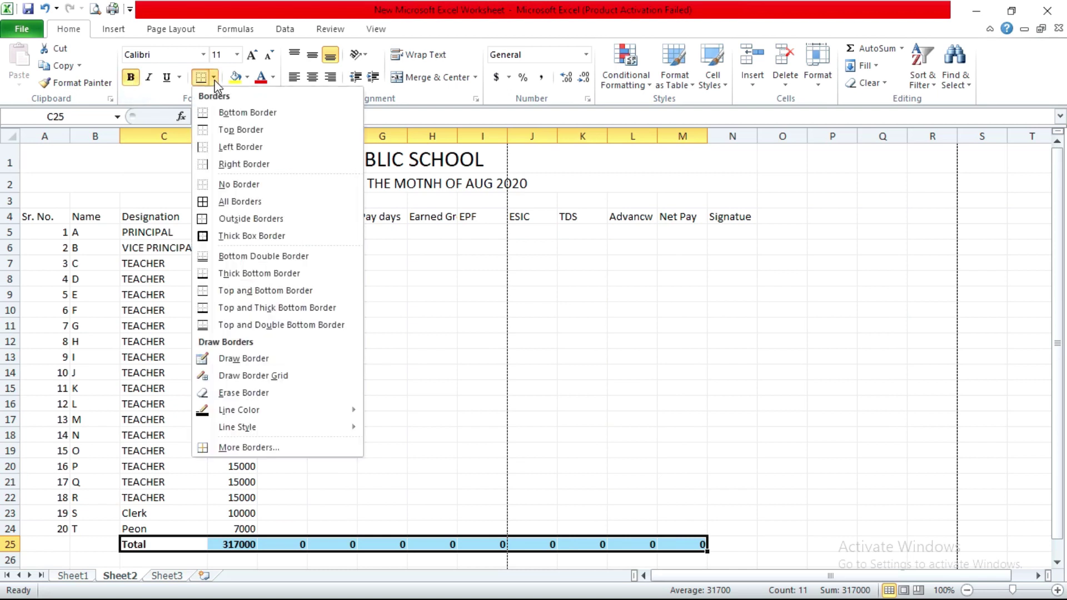
click(226, 131)
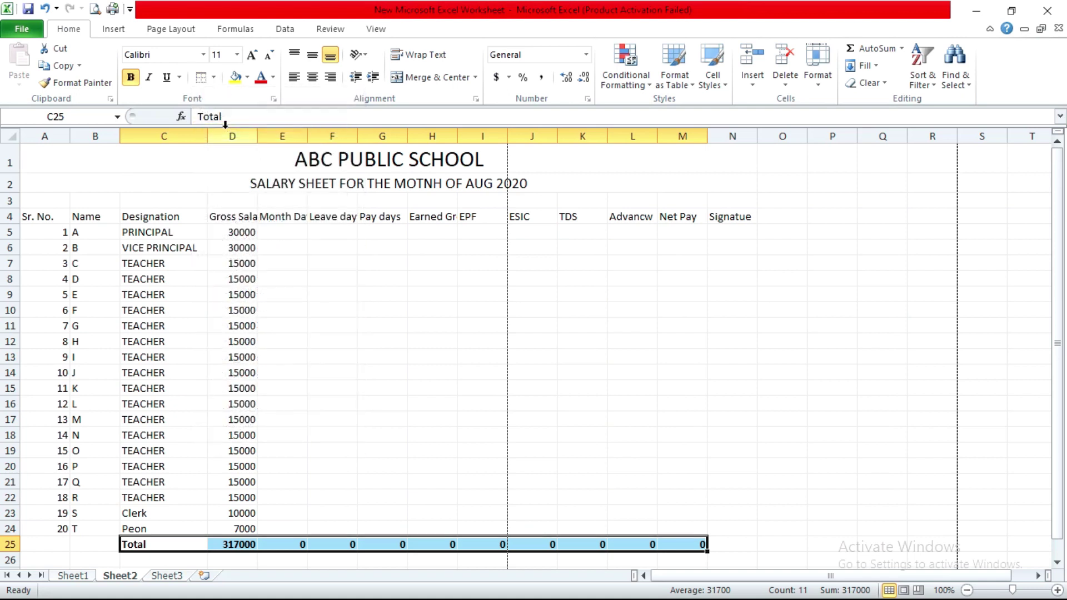
key(Tab)
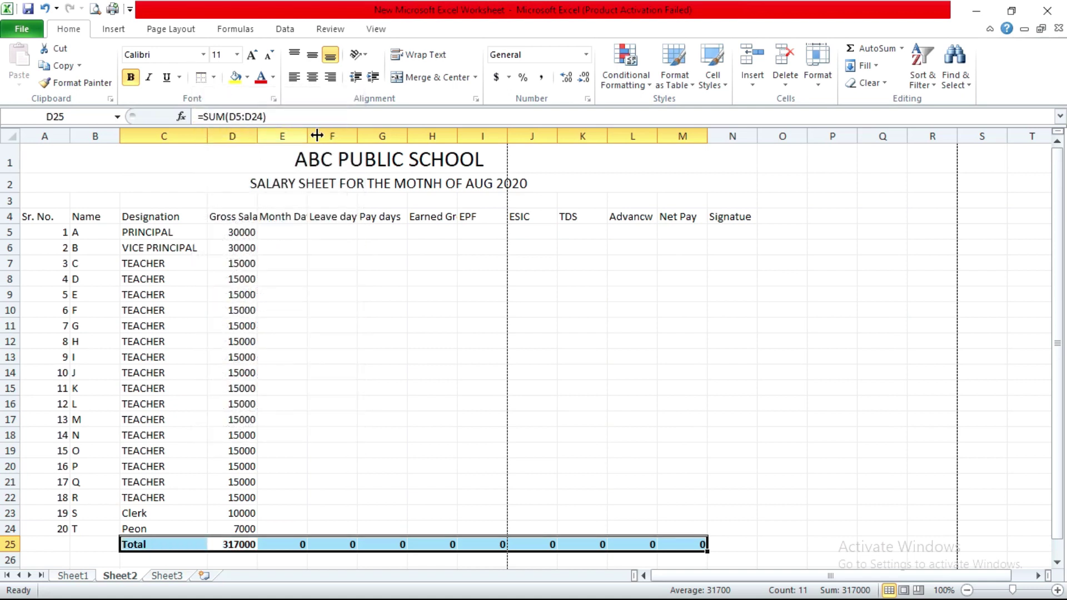
click(318, 294)
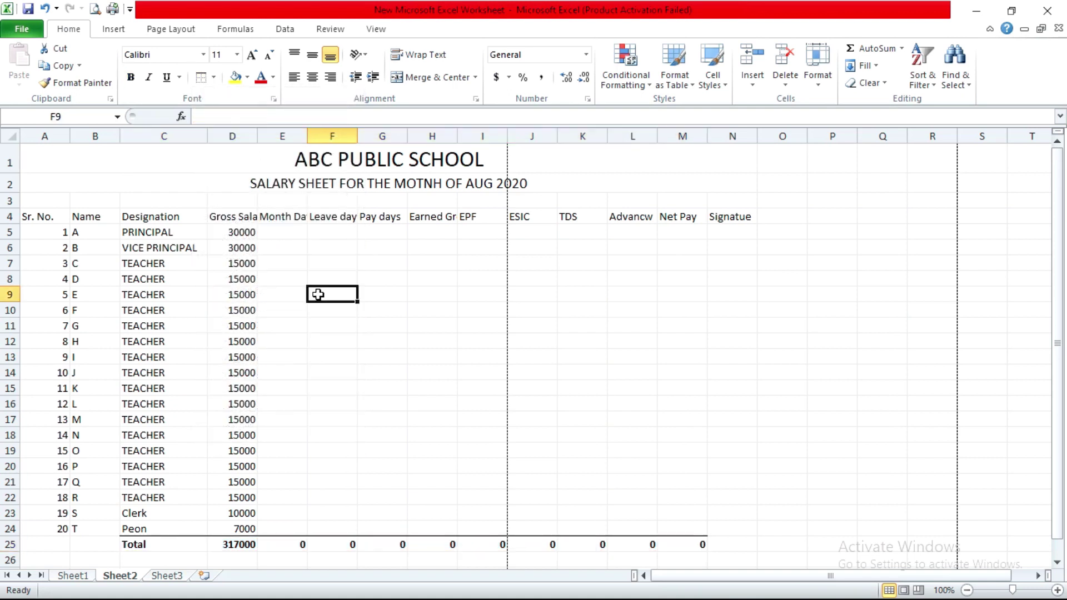
- Enter 31 month days in E5 and copy it to all staff rows down through E24
click(284, 230)
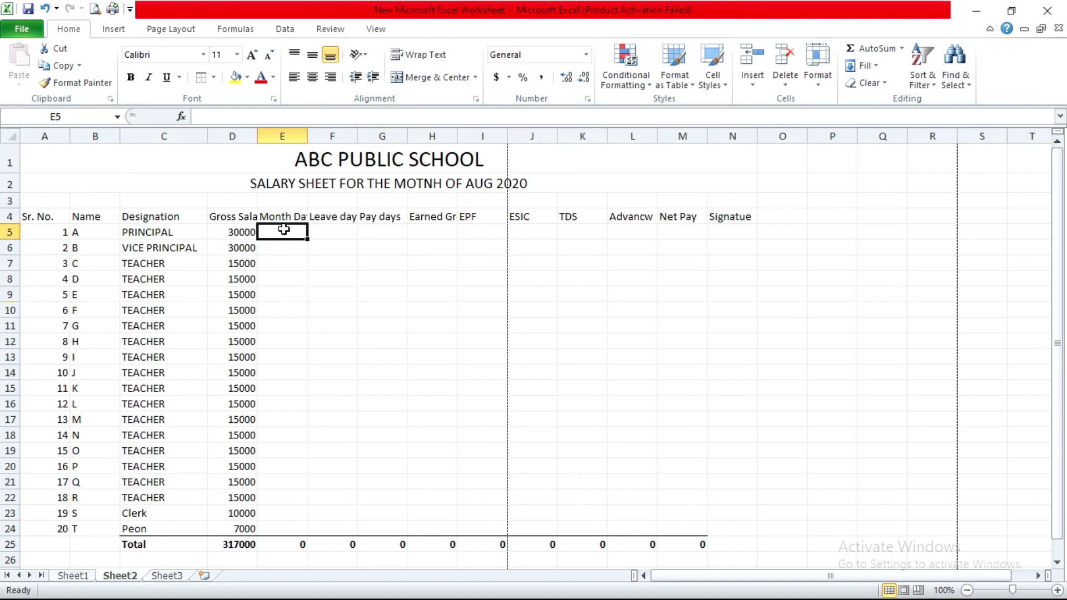
text(31)
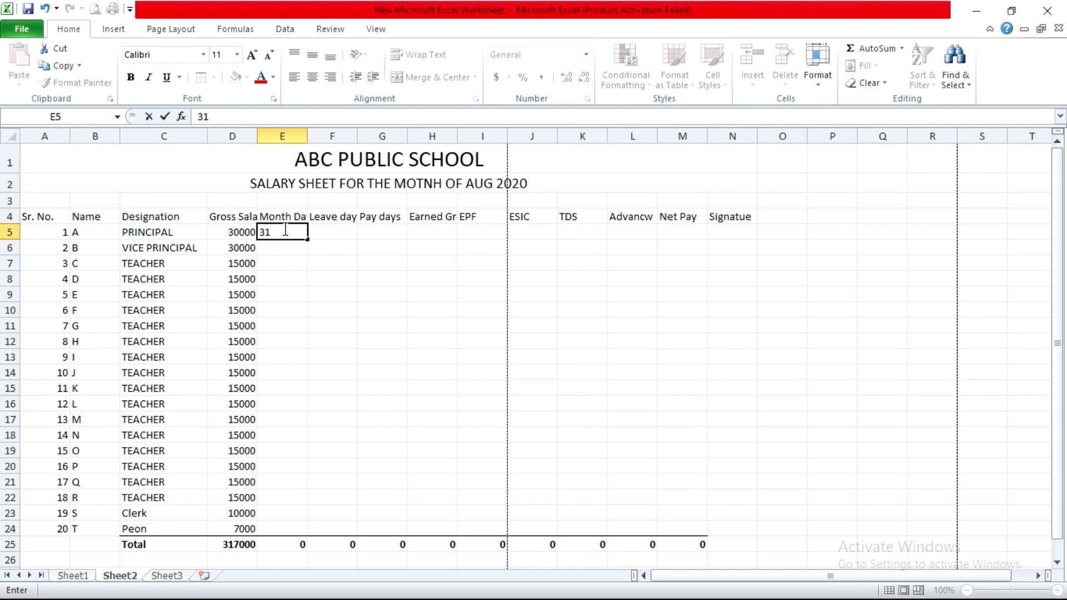
key(Return)
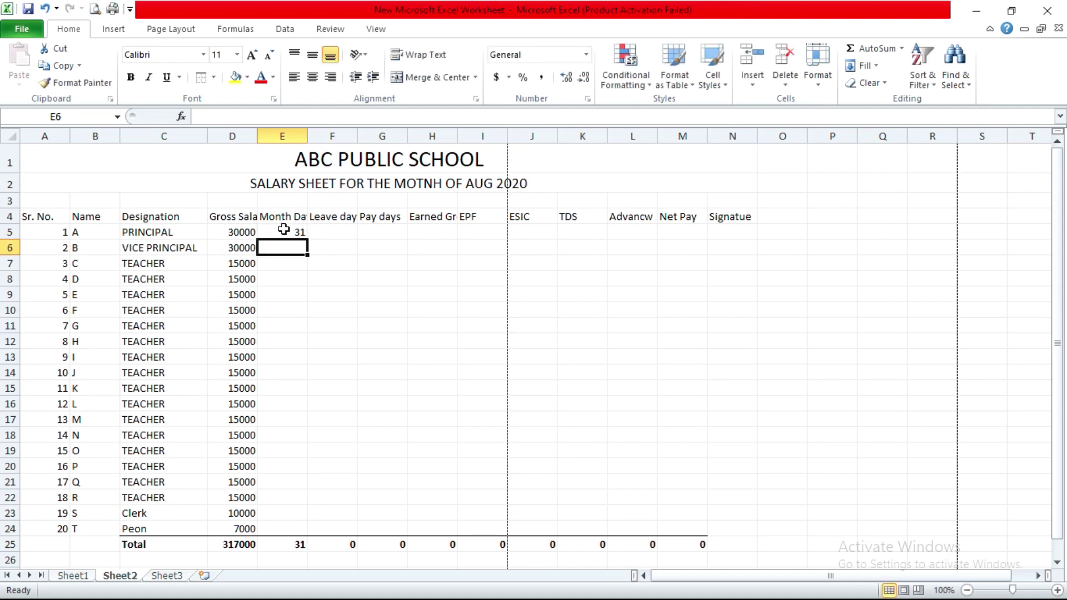
click(284, 229)
key(ctrl+c)
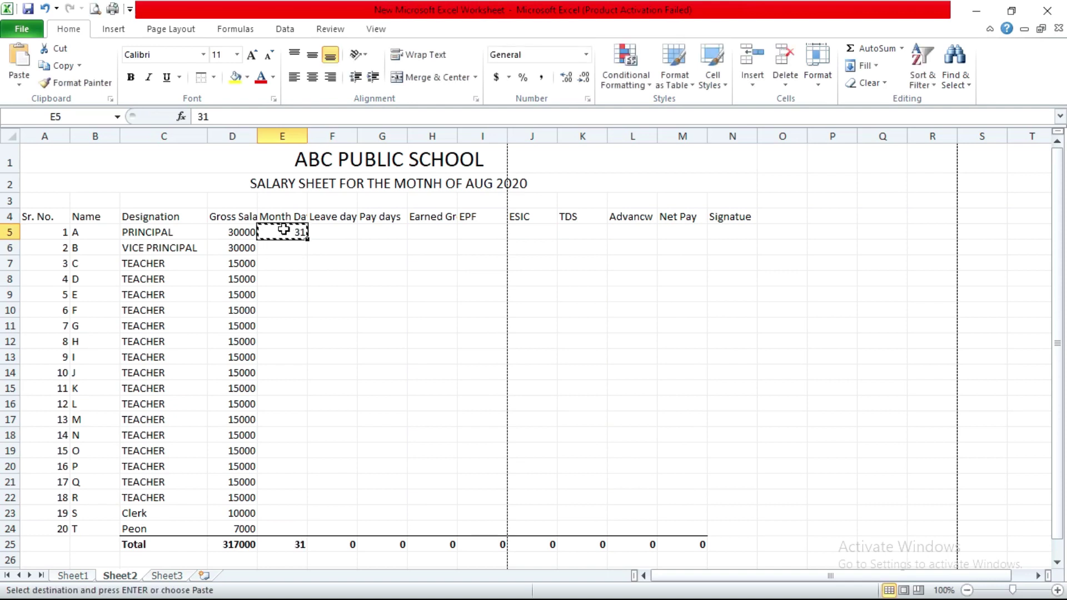
key(shift+Down)
key(shift+Down)
key(shift+Down)
key(shift+Down)
key(shift+Down)
key(shift+Down)
key(shift+Down)
key(shift+Down)
key(shift+Down)
key(shift+Down)
key(shift+Down)
key(shift+Down)
key(shift+Down)
key(shift+Down)
key(shift+Down)
key(shift+Down)
key(shift+Down)
key(shift+Down)
key(shift+Down)
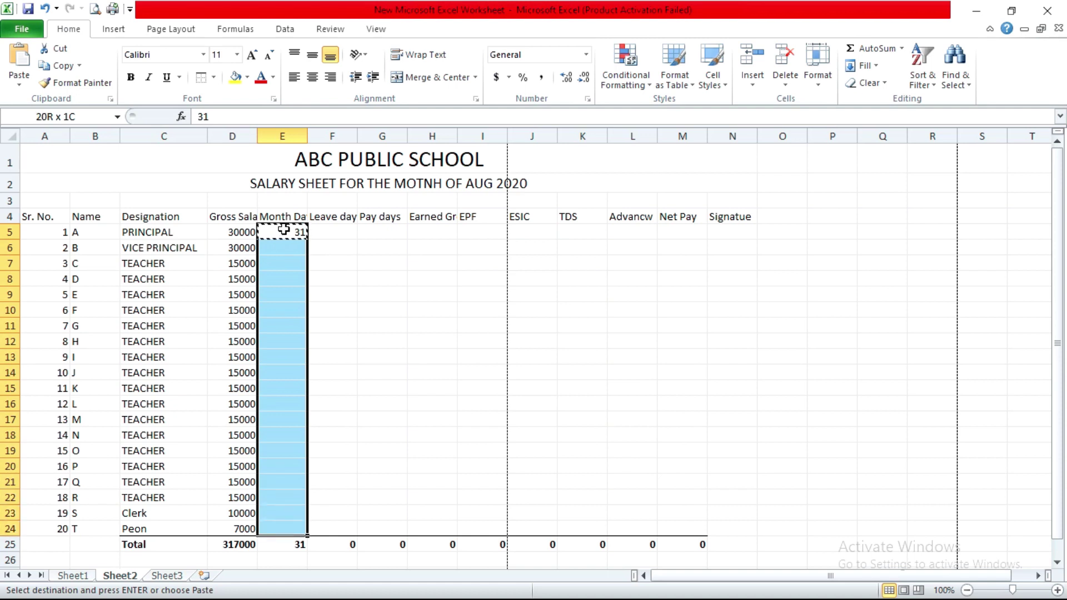
key(Return)
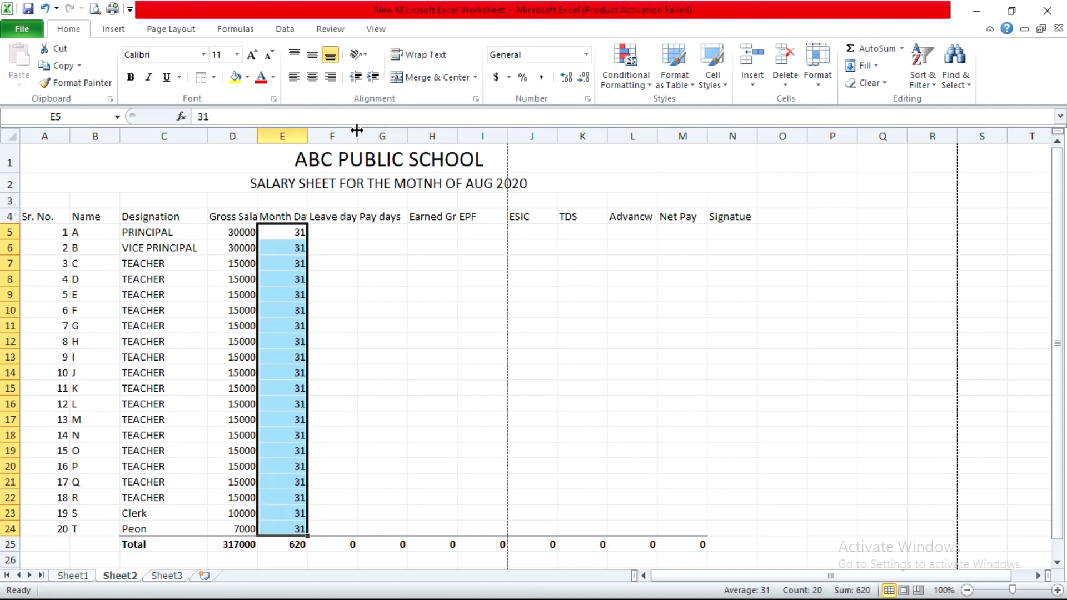
- Widen column F to fit its Leave days heading, and enter 5 in F5, copying it down through F24
drag(357, 131, 364, 131)
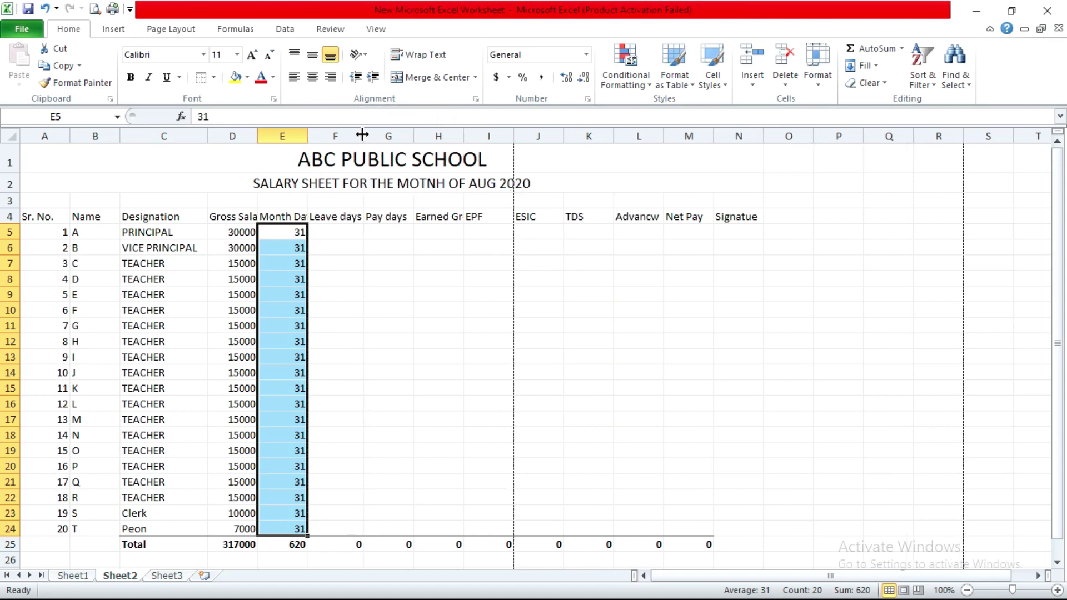
click(338, 228)
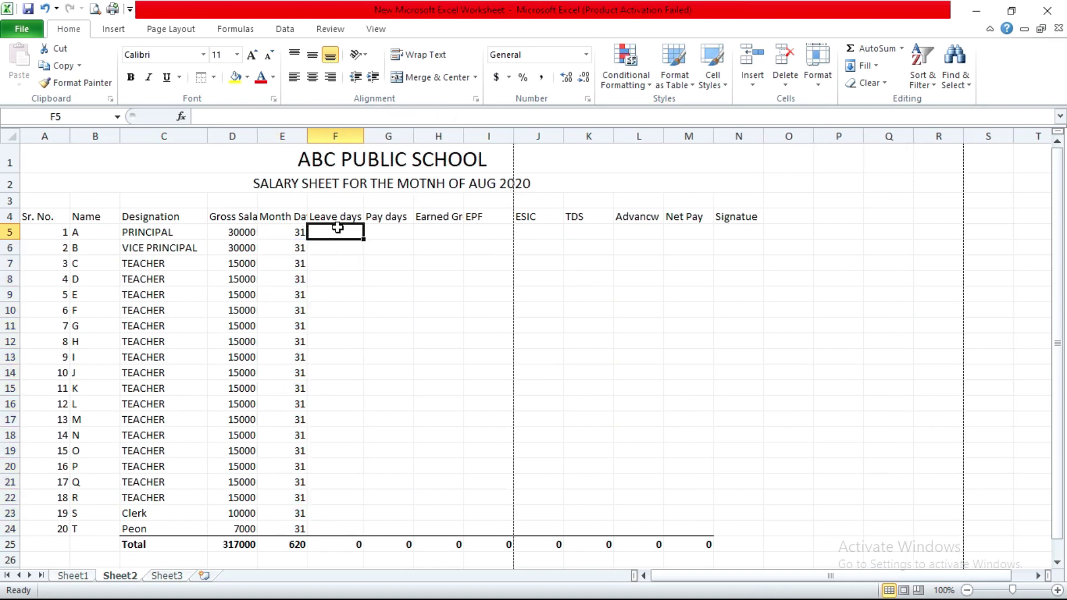
text(5)
key(Return)
click(337, 228)
key(ctrl+c)
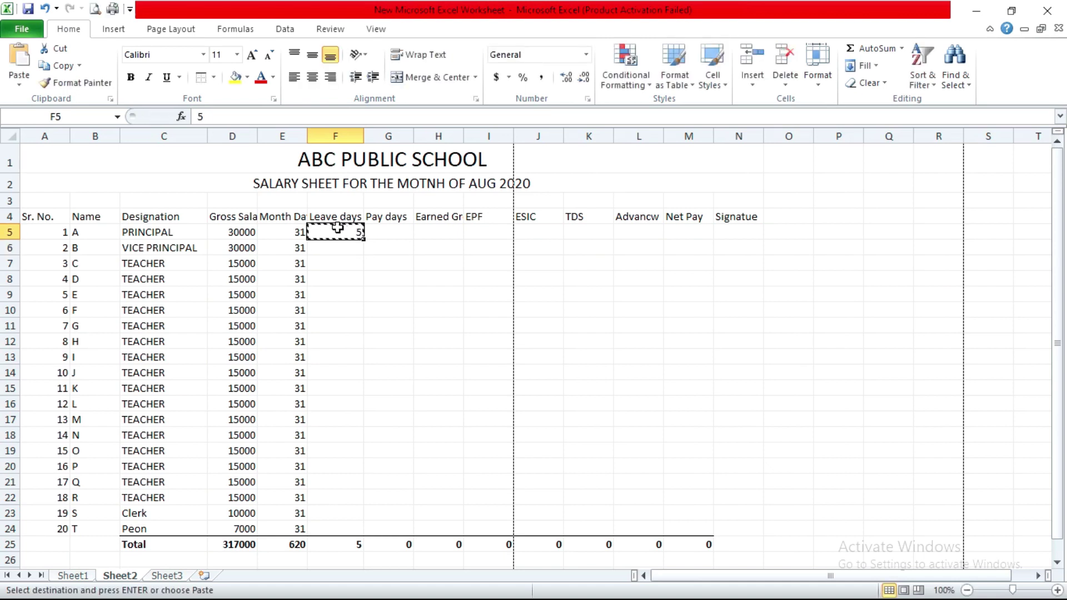
key(shift+Down)
key(shift+Down)
key(shift+Down)
key(shift+Down)
key(shift+Down)
key(shift+Down)
key(shift+Down)
key(shift+Down)
key(shift+Down)
key(shift+Down)
key(shift+Down)
key(shift+Down)
key(shift+Down)
key(shift+Down)
key(shift+Down)
key(shift+Down)
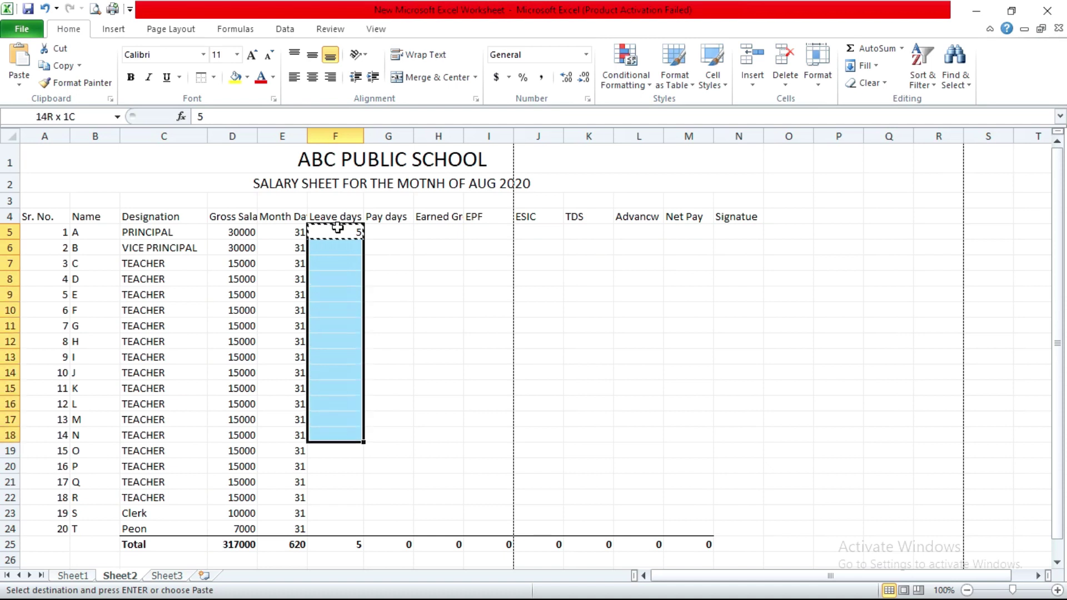
key(shift+Down)
key(shift+Down)
key(shift+Down)
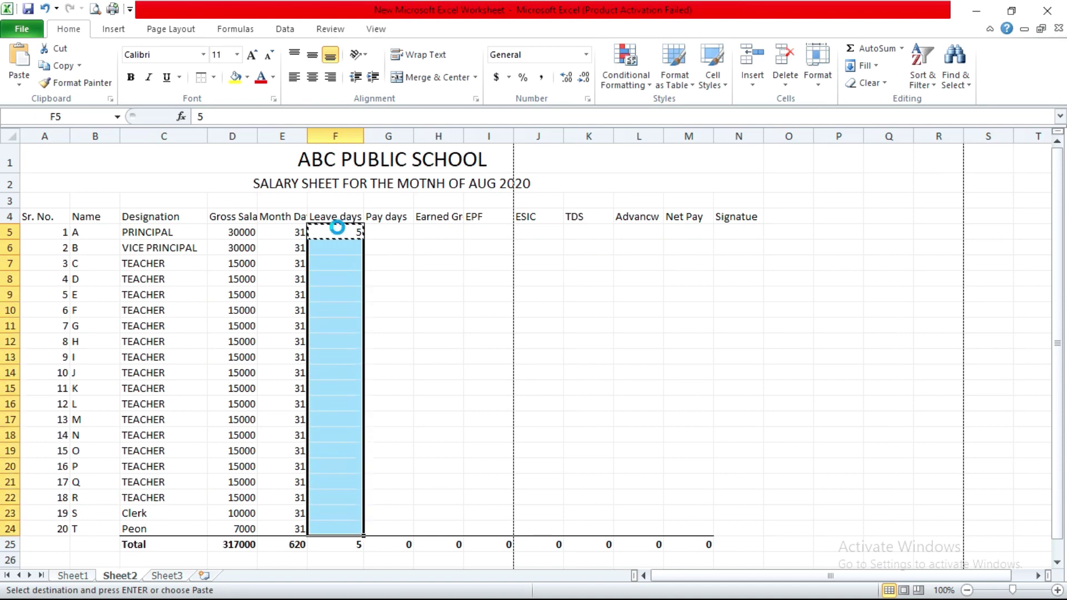
key(Return)
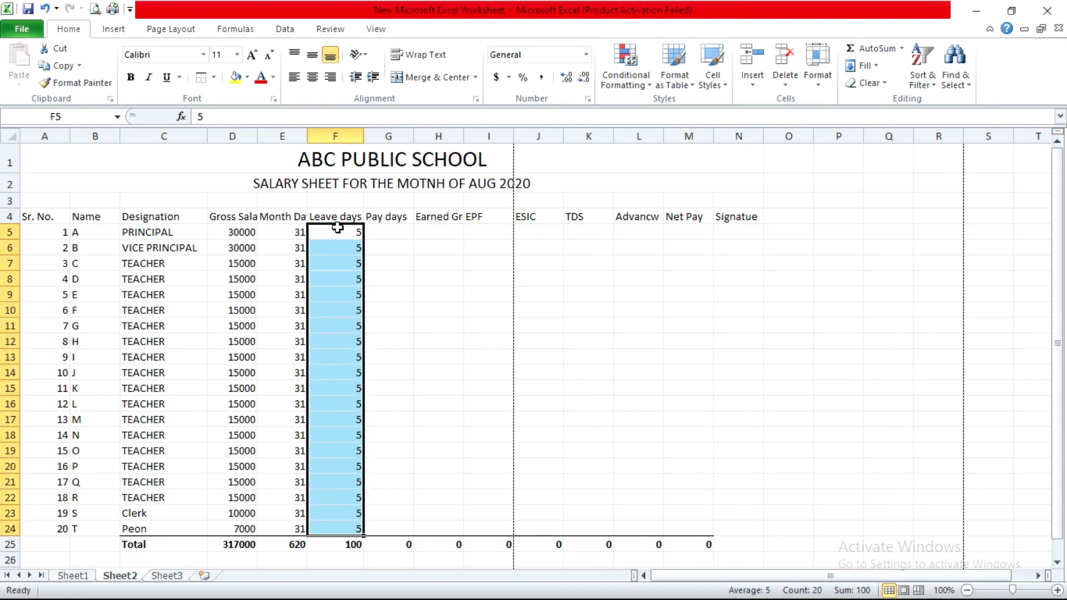
- Calculate the principal's pay days in G5 with the formula =E5-F5
click(392, 233)
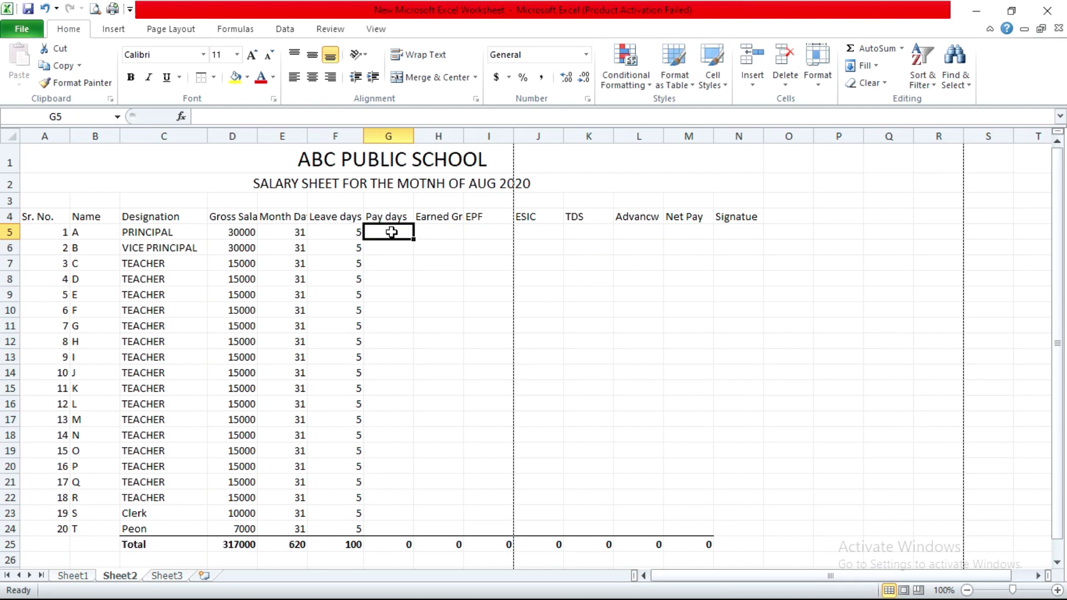
text(=)
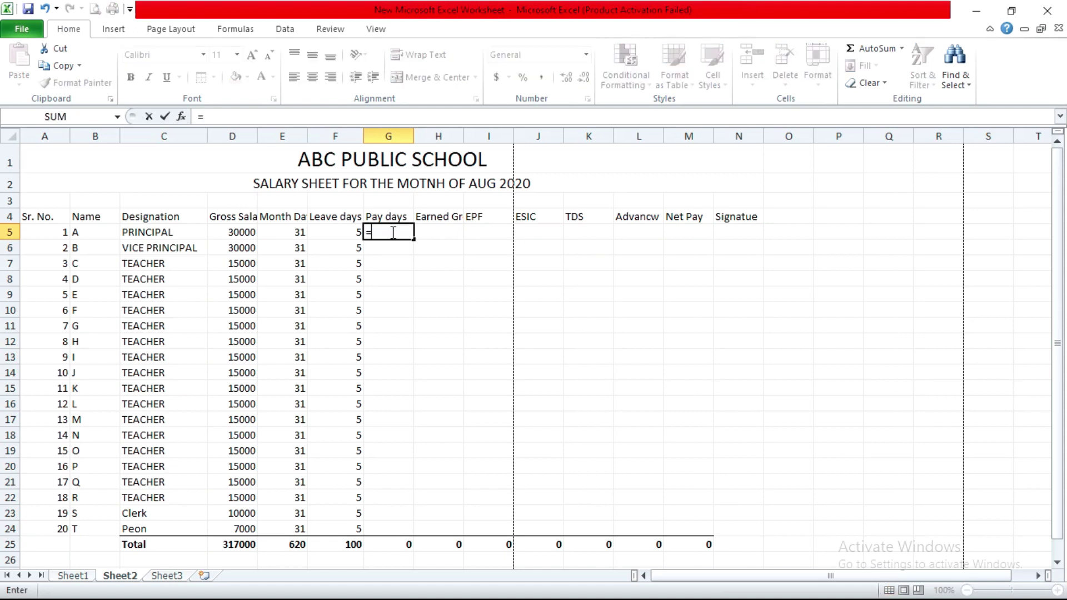
click(293, 232)
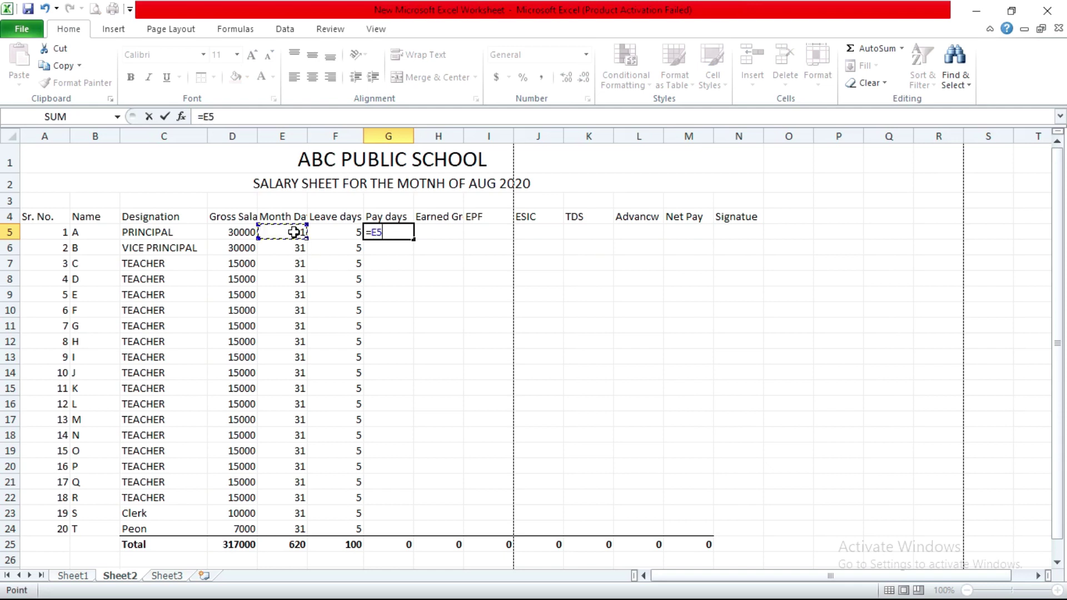
text(-)
click(349, 233)
key(Return)
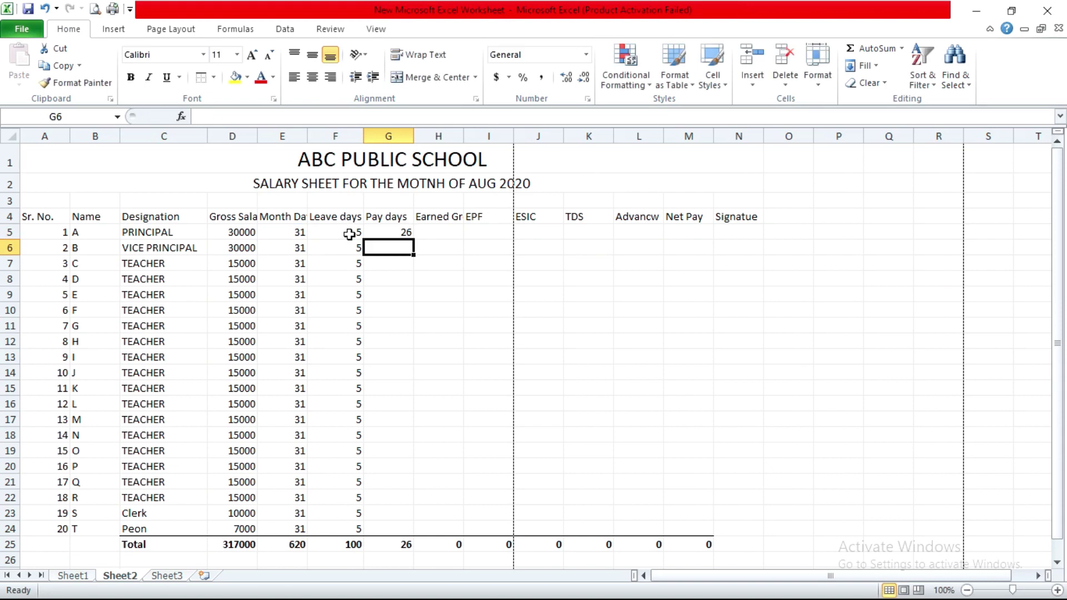
- Copy the pay days formula from G5 to all staff rows down through G24
click(398, 230)
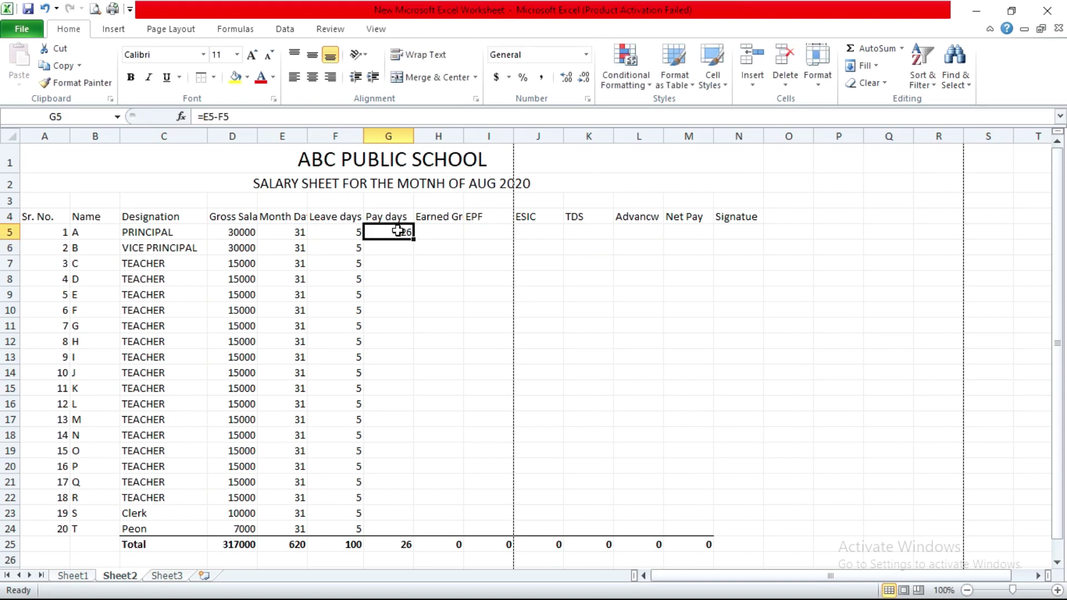
key(ctrl+c)
key(shift+Down)
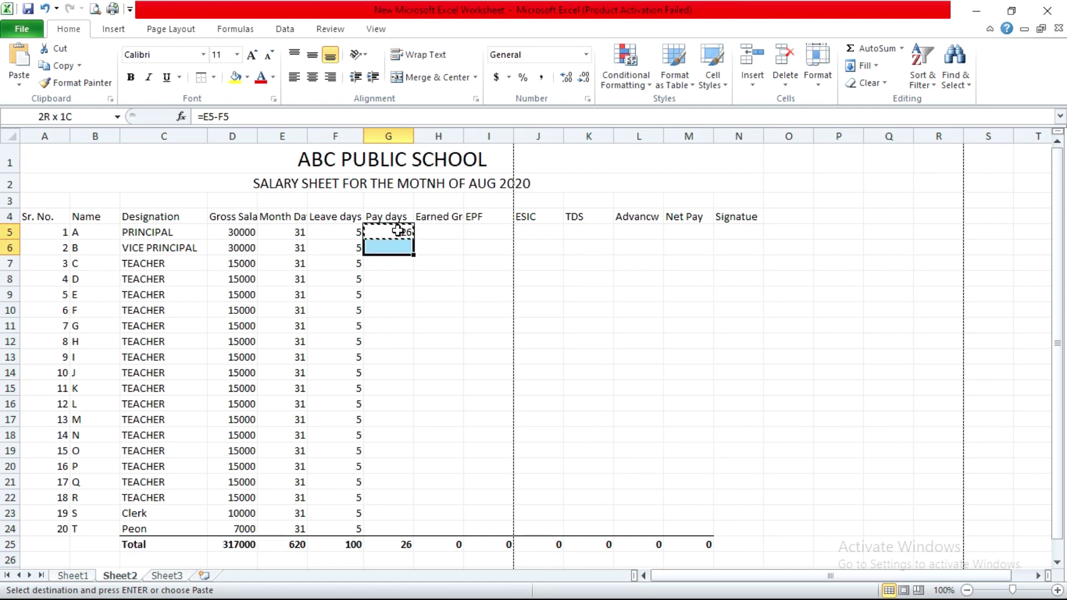
key(shift+Down)
key(shift+Down)
key(shift+Down)
key(shift+Down)
key(shift+Down)
key(shift+Down)
key(shift+Down)
key(shift+Down)
key(shift+Down)
key(shift+Down)
key(shift+Down)
key(shift+Down)
key(shift+Down)
key(shift+Down)
key(shift+Down)
key(shift+Down)
key(shift+Down)
key(shift+Down)
key(Return)
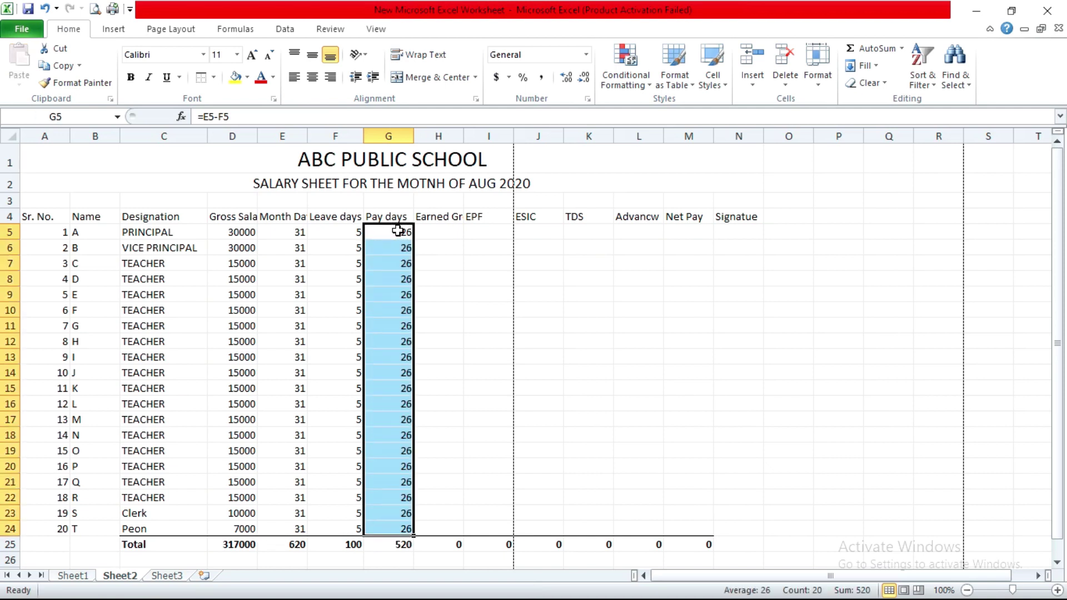
key(Right)
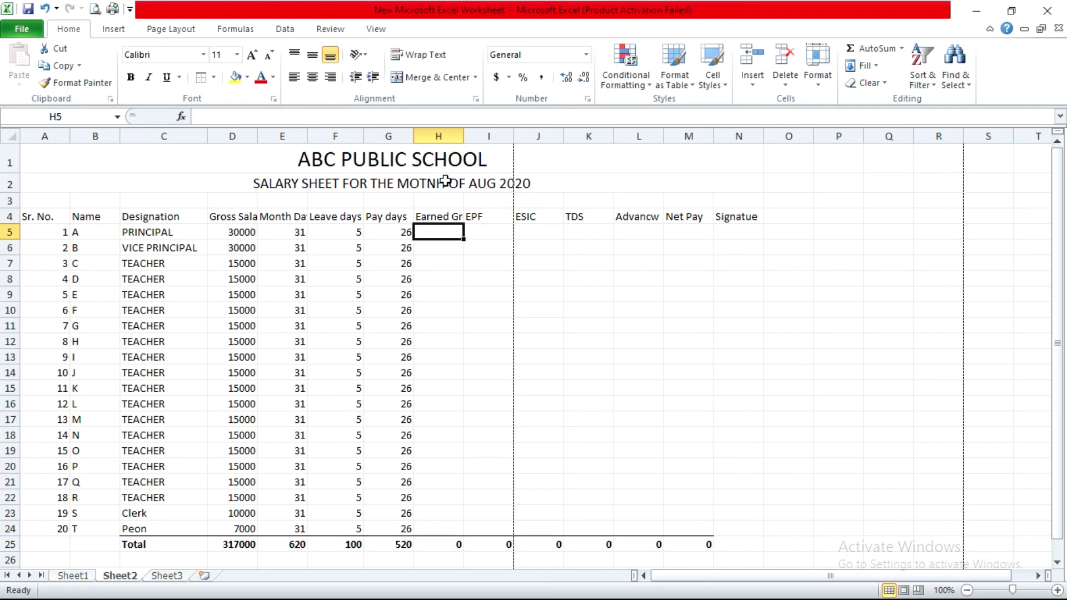
- Widen column H to fit its Earned Gross Salary heading, and calculate the principal's earned gross in H5 with =D5/E5*G5
double_click(463, 138)
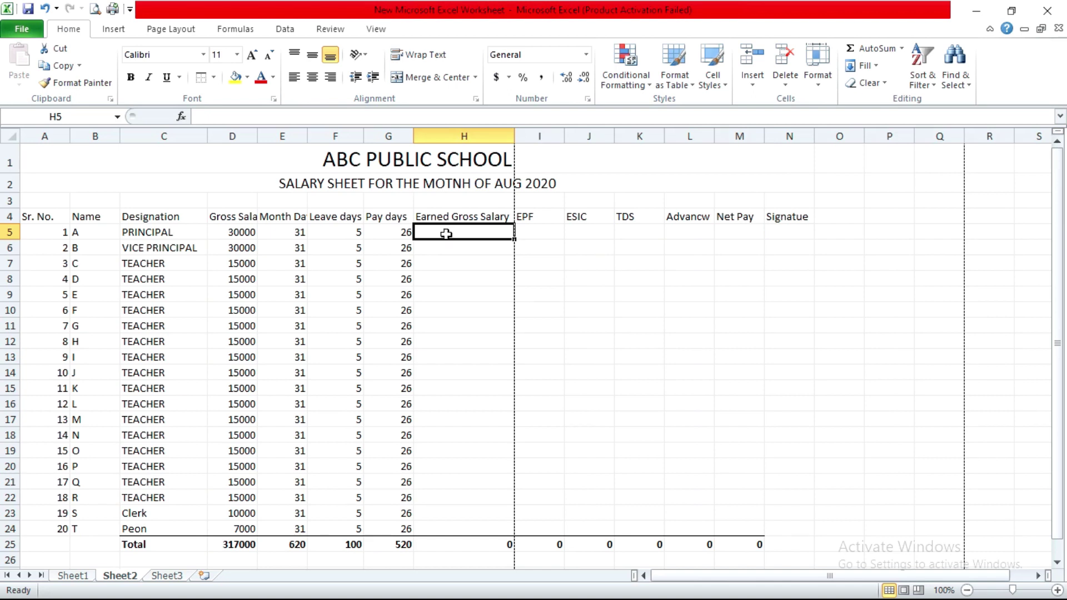
text(=)
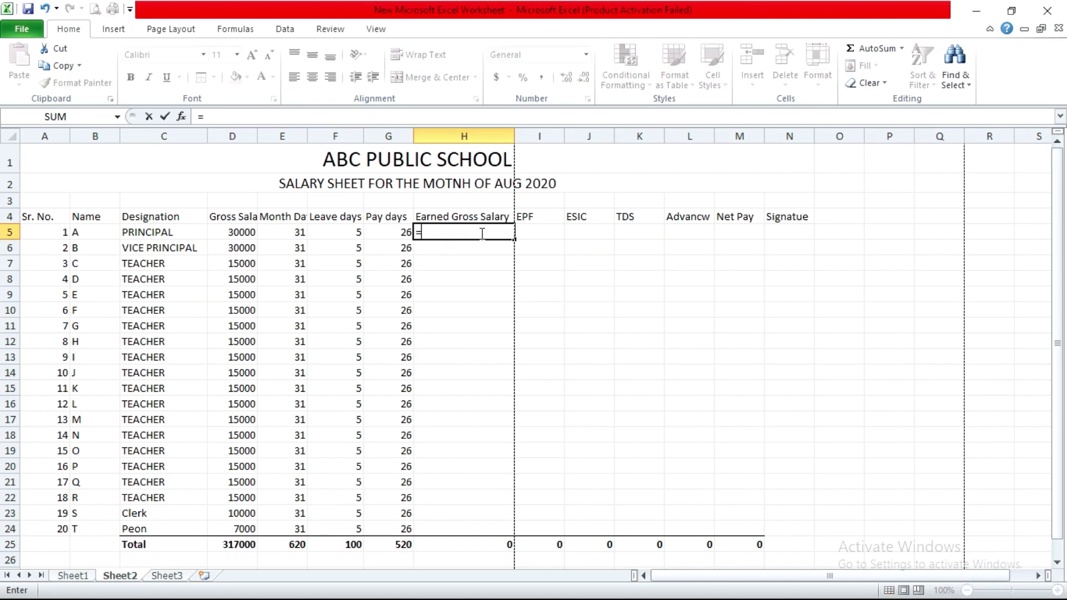
click(237, 233)
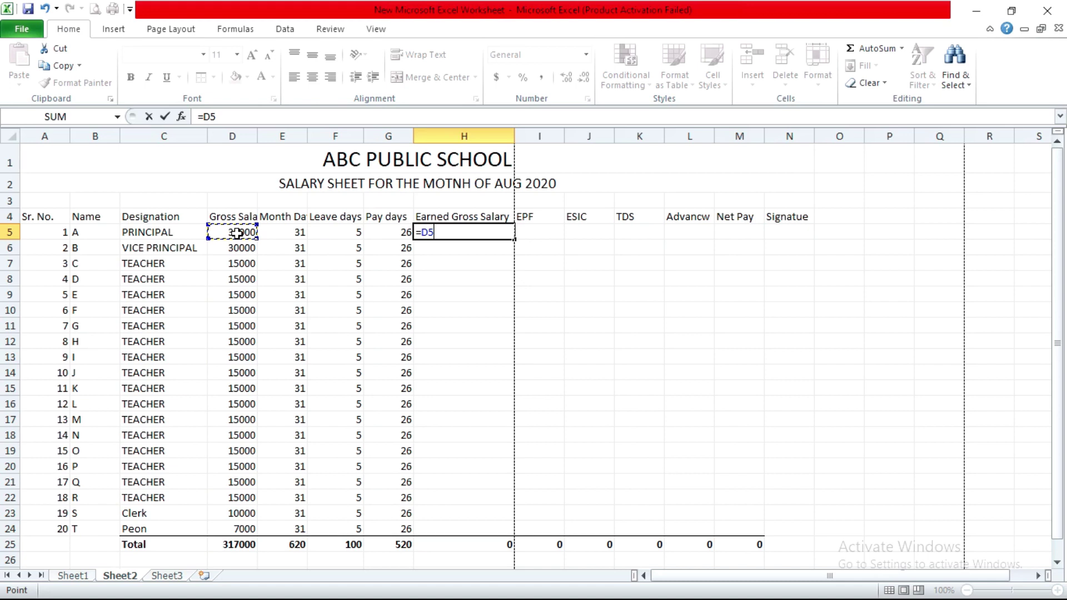
text(/)
click(284, 233)
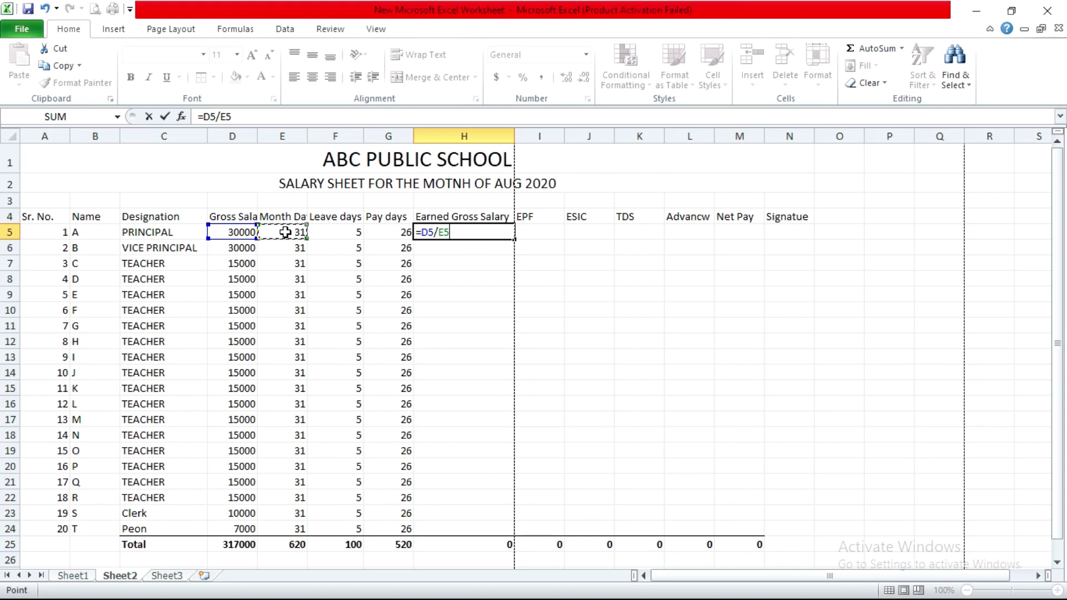
text(*)
click(401, 232)
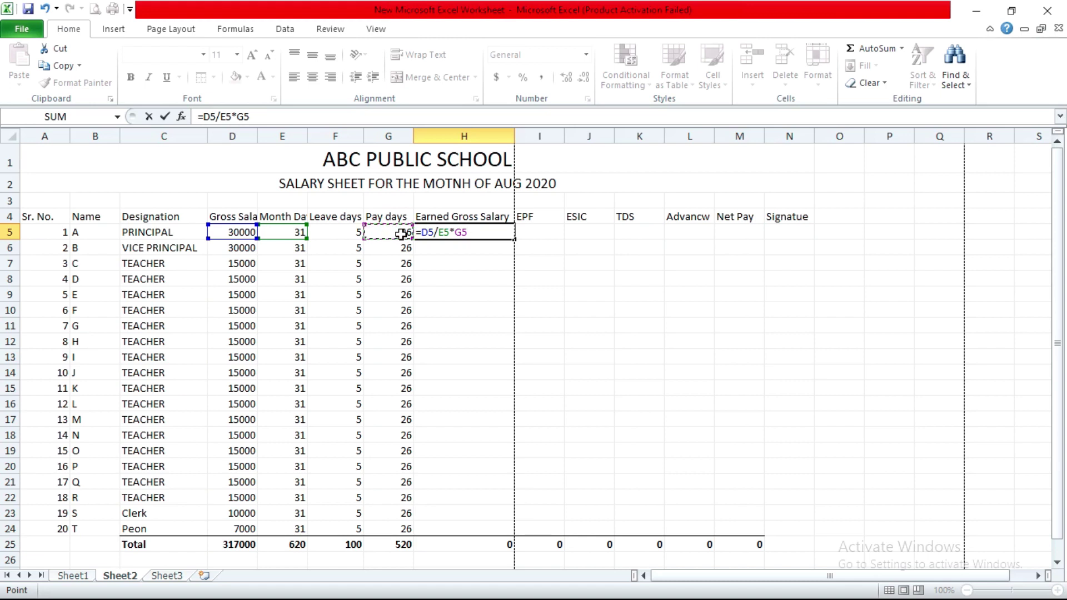
key(Return)
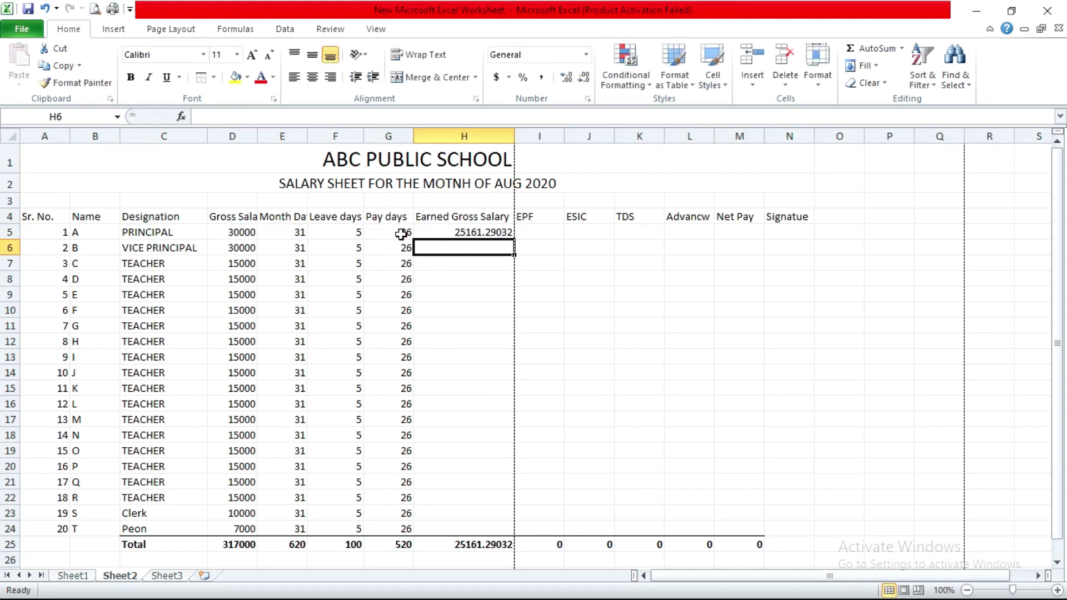
- Copy the earned gross salary formula from H5 to all staff rows down through H24
key(Up)
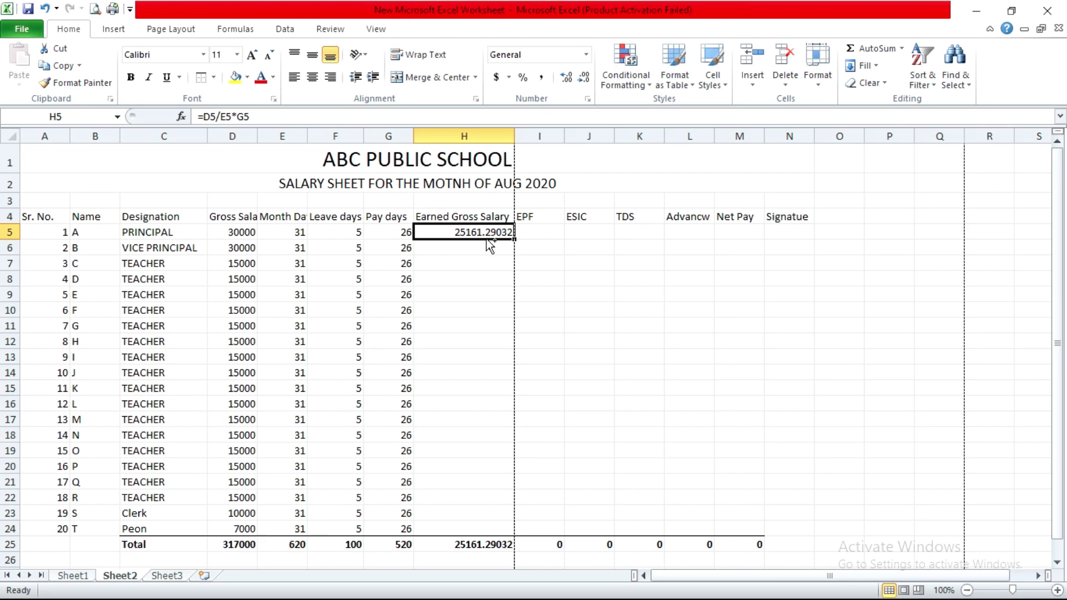
key(ctrl+c)
key(shift+Down)
key(shift+Down)
key(shift+Down)
key(shift+Down)
key(shift+Down)
key(shift+Down)
key(shift+Down)
key(shift+Down)
key(shift+Down)
key(shift+Down)
key(shift+Down)
key(shift+Down)
key(shift+Down)
key(shift+Down)
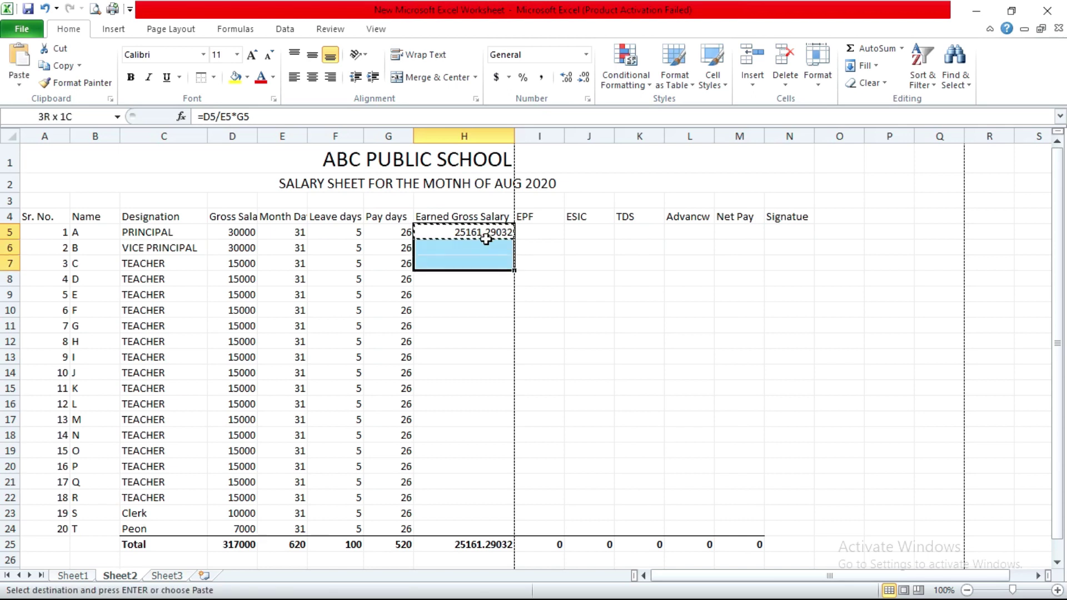
key(shift+Down)
key(shift+Down)
key(shift+Down)
key(shift+Down)
key(shift+Down)
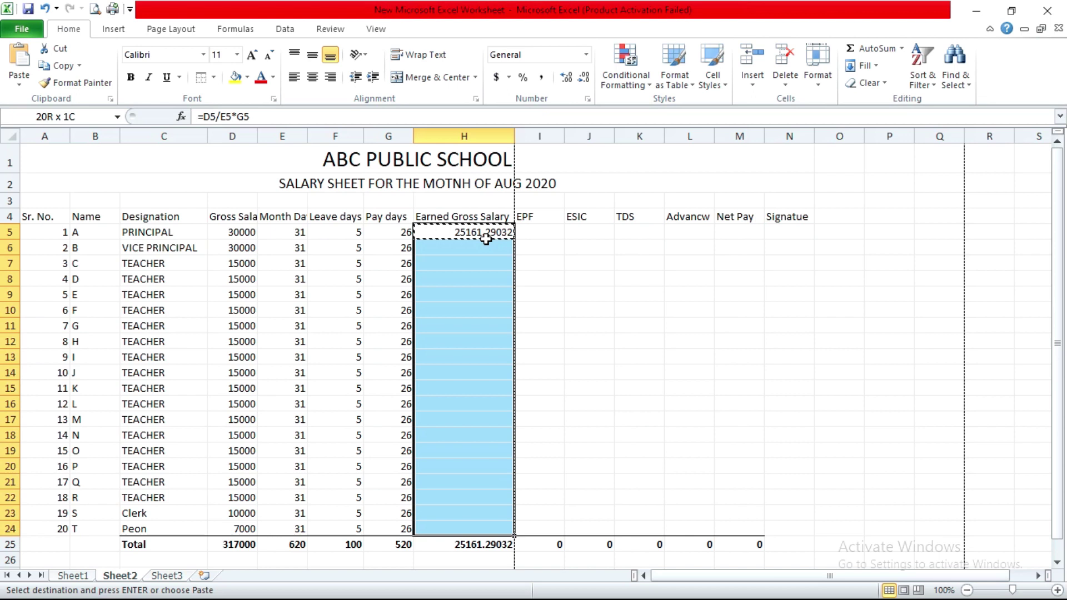
key(Return)
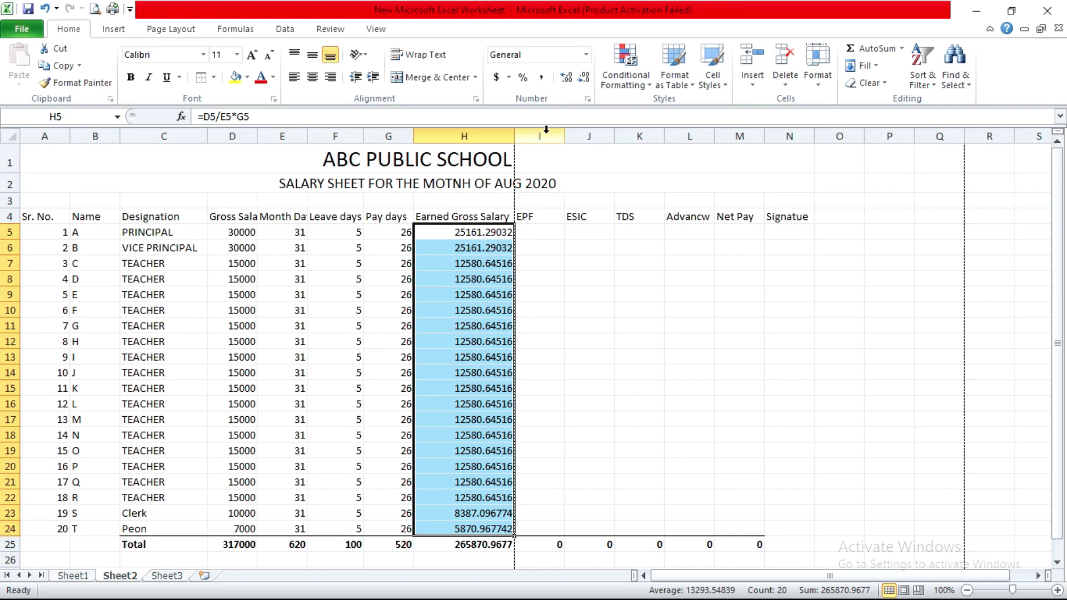
- Reduce the displayed decimals of the earned gross salaries in H5:H24 and their total in H25 to whole numbers
click(588, 78)
click(588, 78)
click(588, 78)
click(586, 78)
click(585, 78)
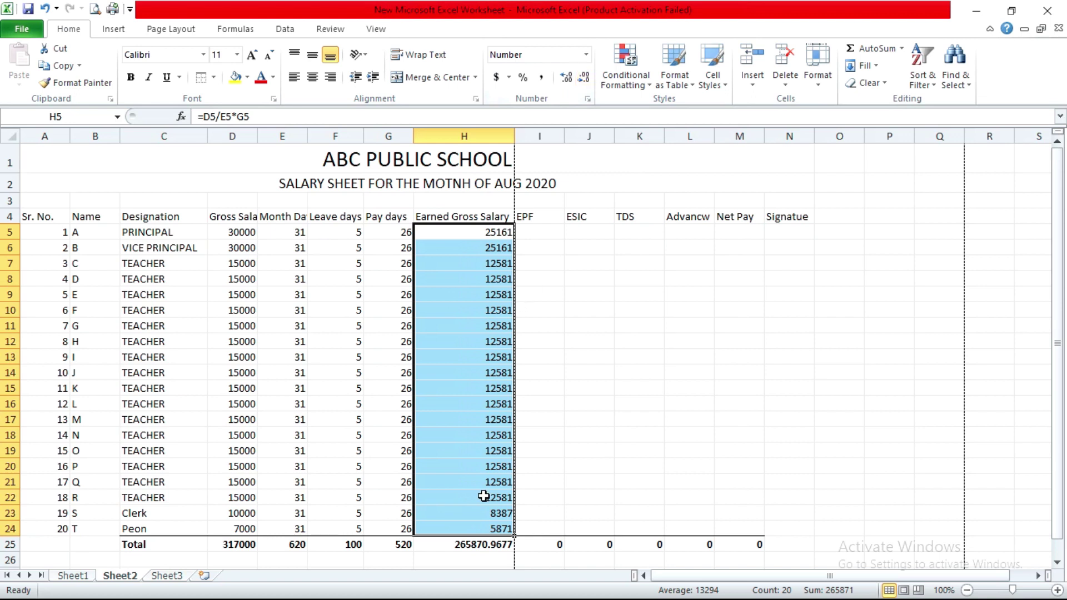
click(477, 545)
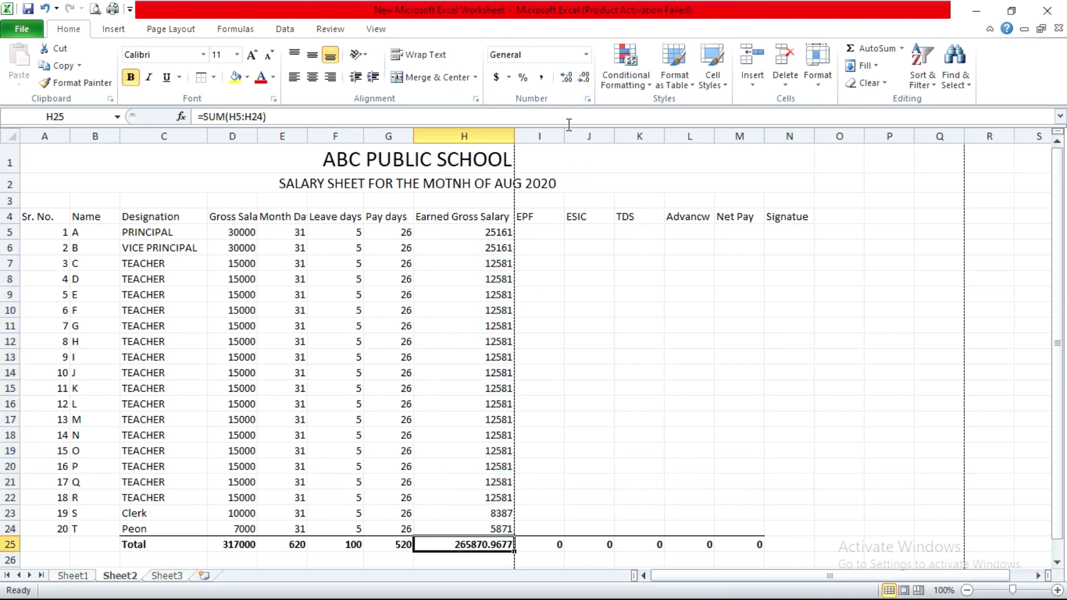
click(585, 78)
click(585, 78)
click(585, 78)
click(586, 77)
- Round the principal's earned gross salary in H5 to zero decimals by changing the formula to =ROUND(D5/E5*G5,0)
click(487, 231)
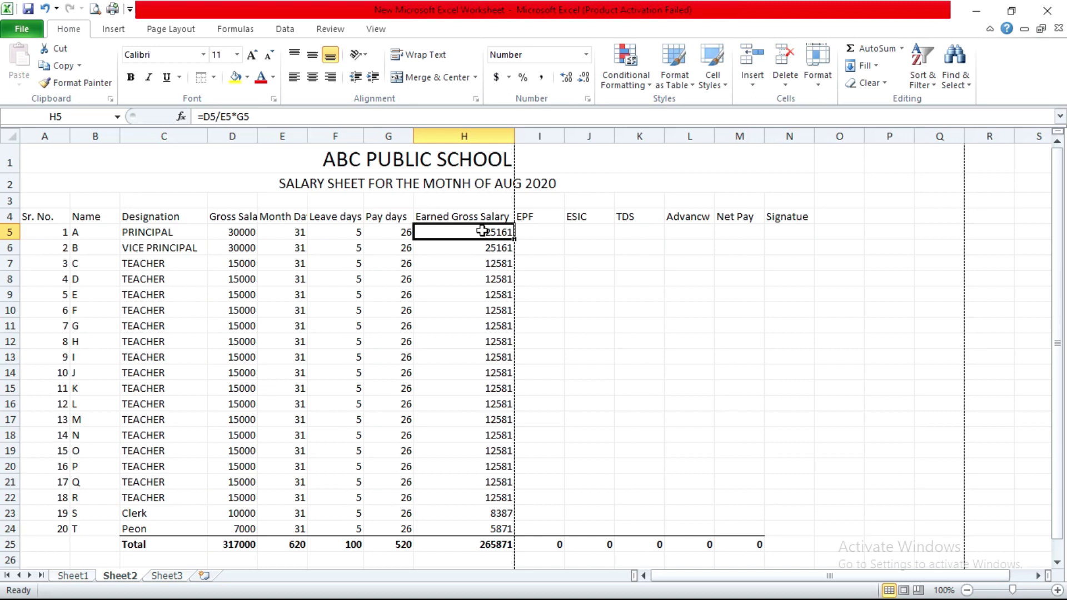
click(204, 117)
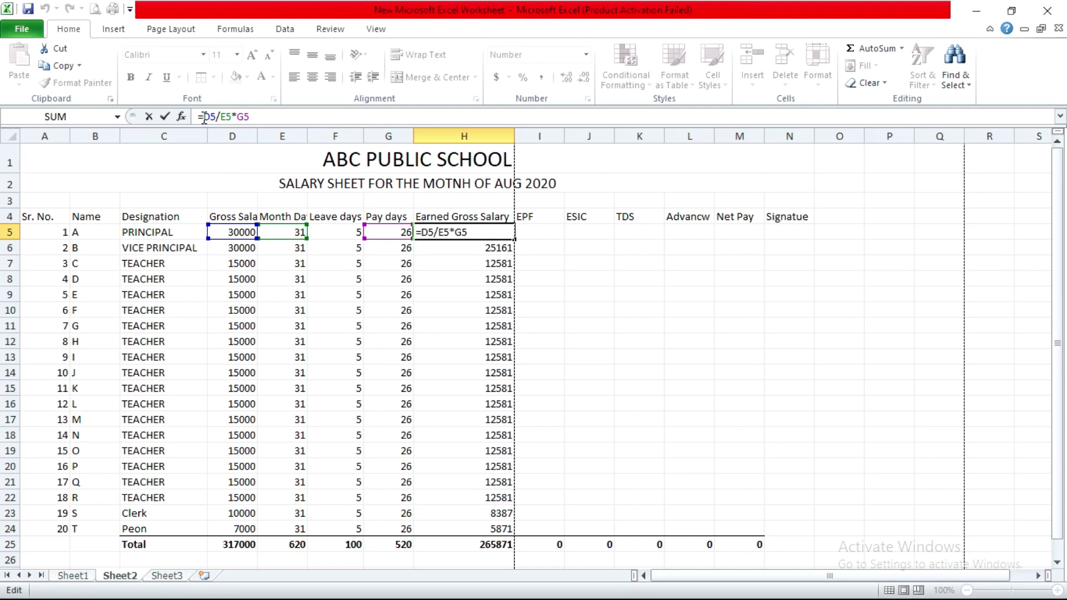
text(roun)
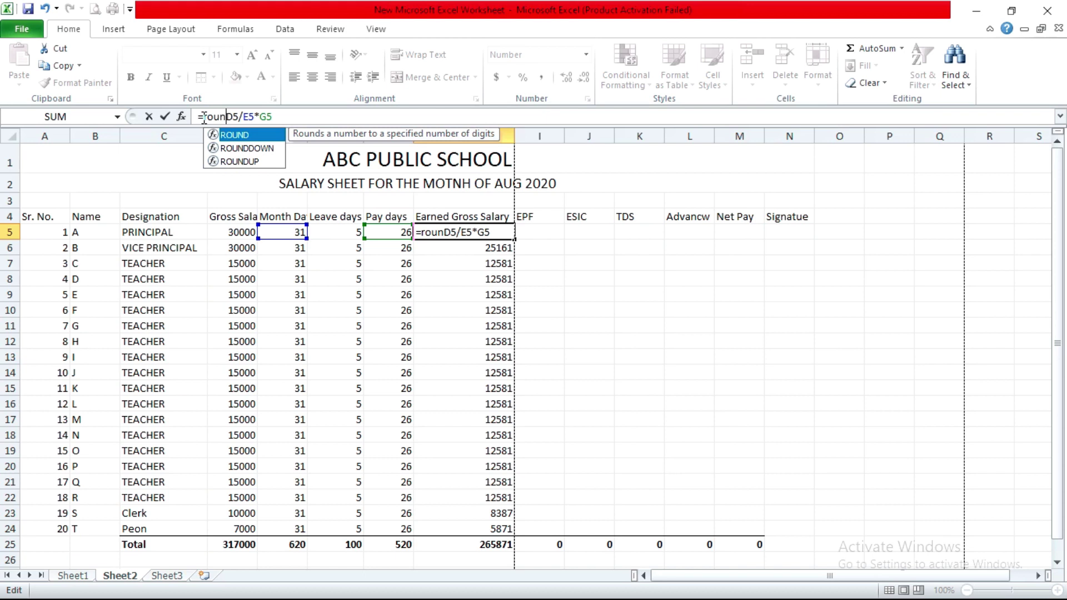
text(d)
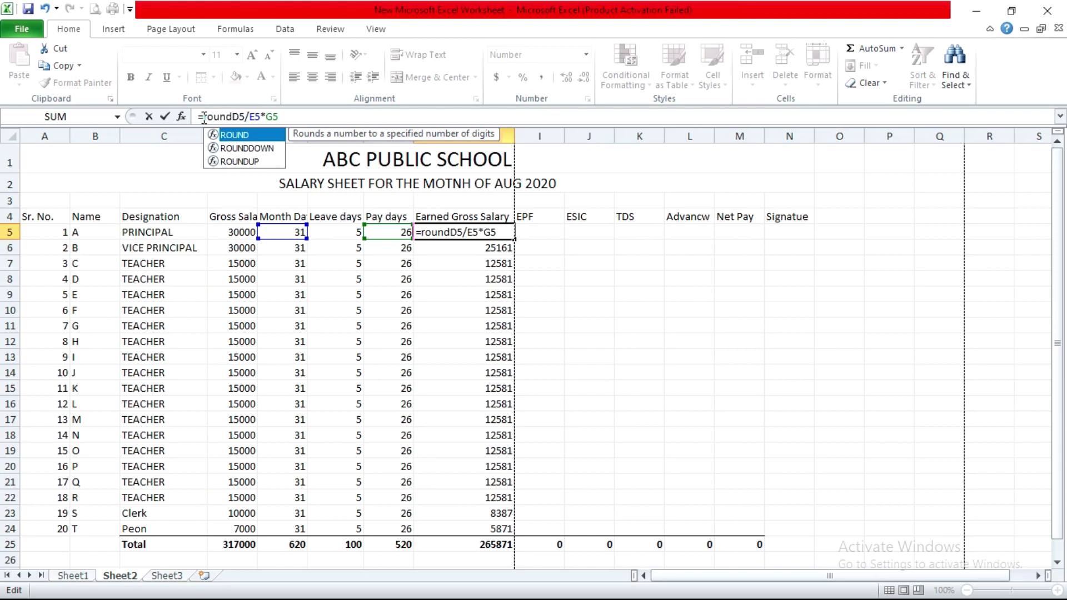
text(()
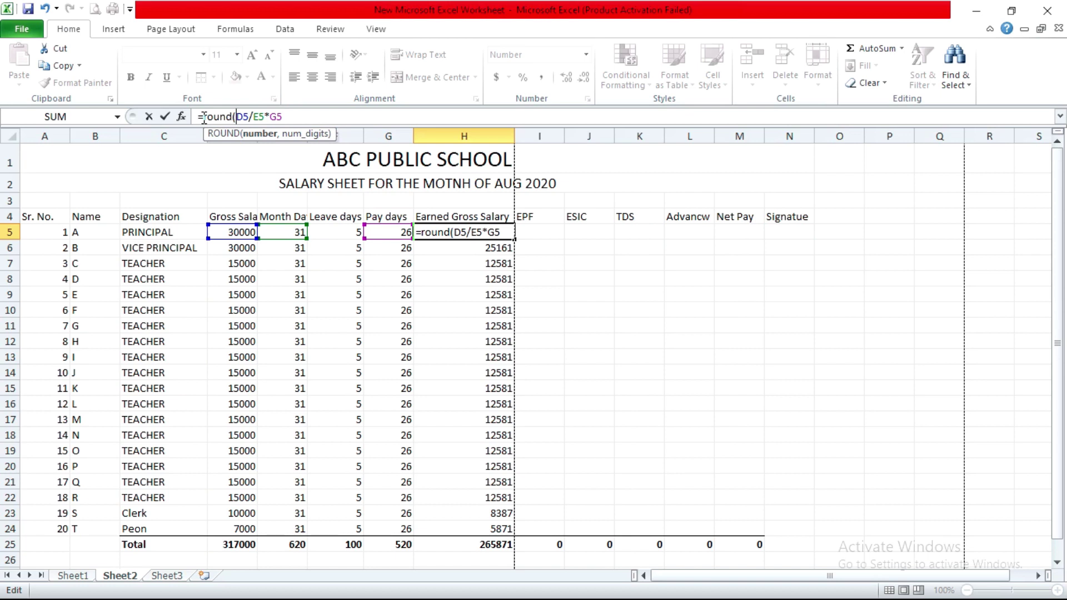
key(Right)
key(Right)
key(Right)
key(Right)
key(Right)
key(Right)
key(Right)
key(Right)
text(,0))
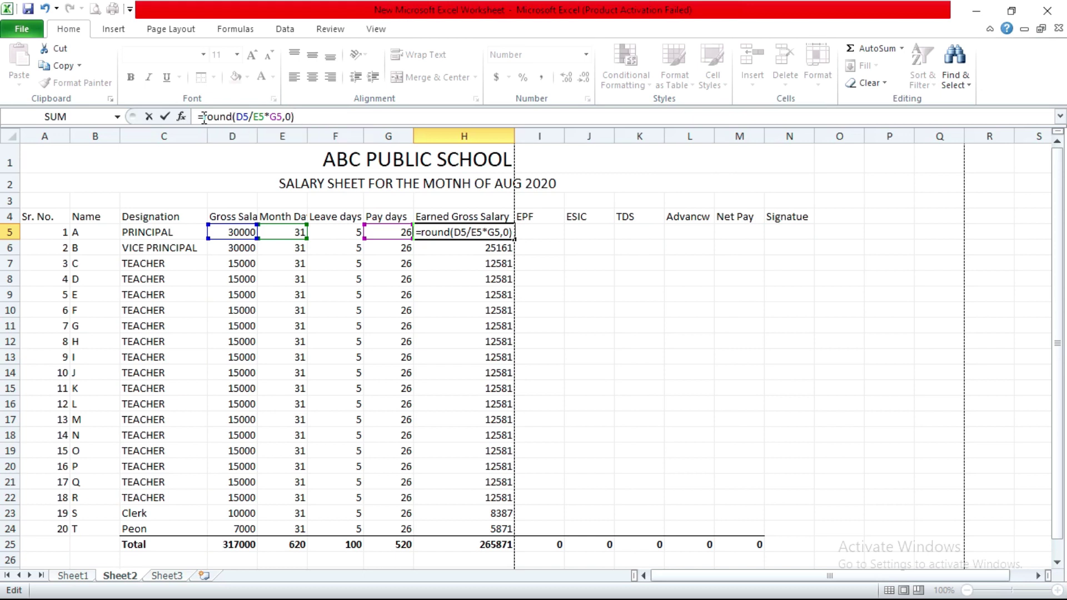
key(Return)
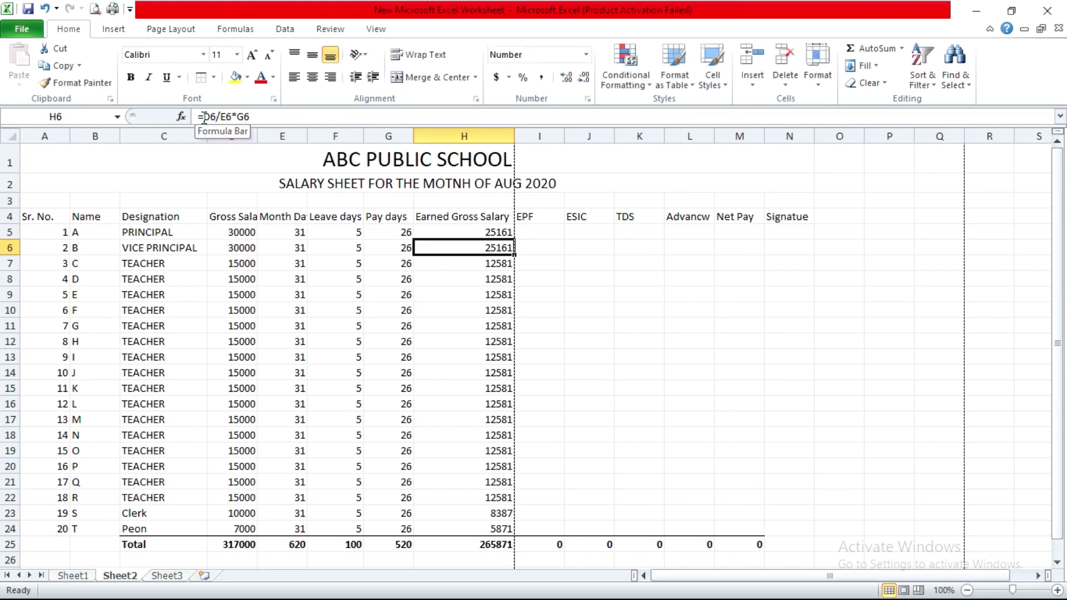
- Apply the accounting number format with two decimals to column H, and copy the rounded formula from H5 down through H24
click(500, 234)
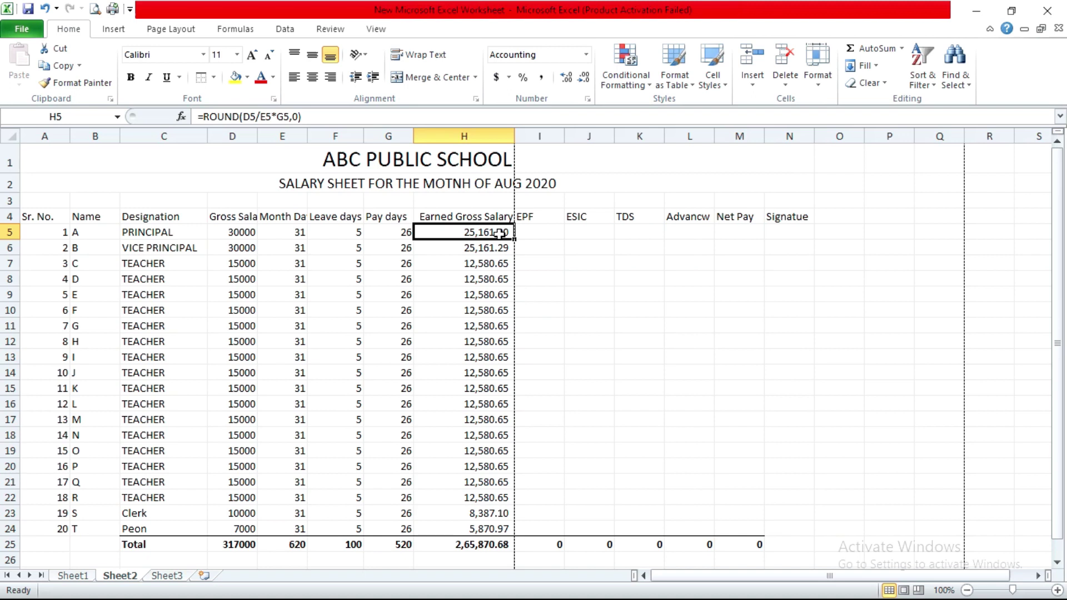
drag(501, 233, 473, 177)
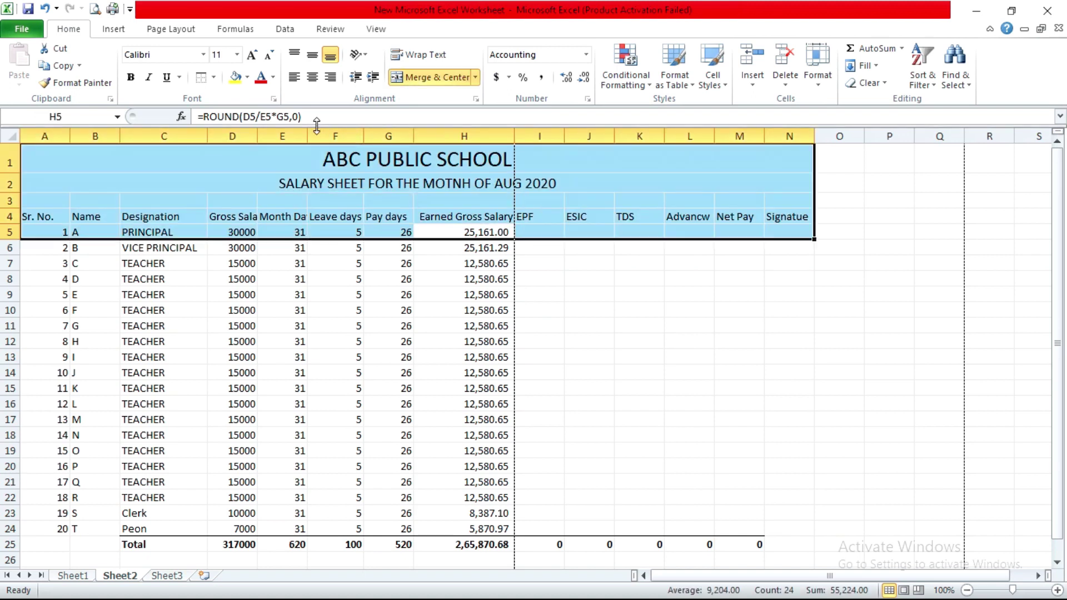
click(586, 334)
click(488, 231)
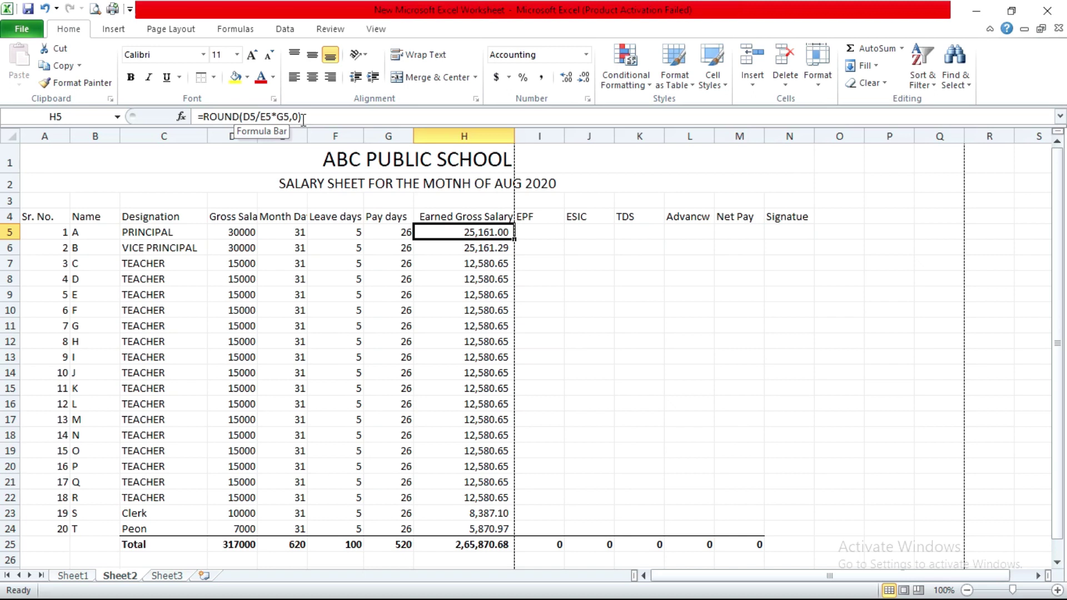
key(ctrl+c)
key(shift+Down)
key(shift+Down)
key(shift+Down)
key(shift+Down)
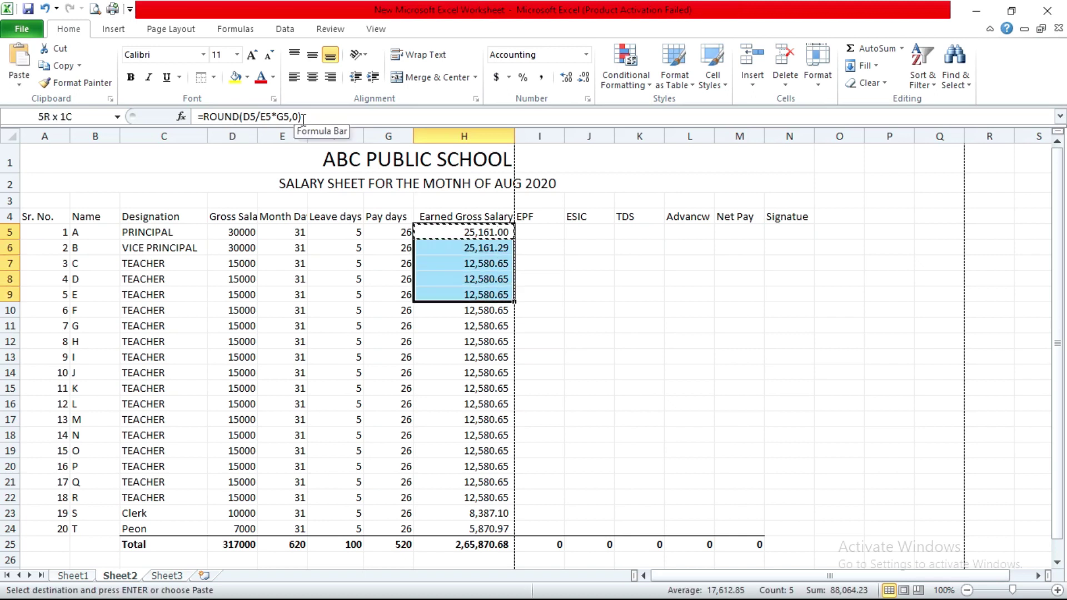
key(shift+Down)
key(shift+Down)
key(shift+Down)
key(shift+Down)
key(shift+Down)
key(shift+Down)
key(shift+Down)
key(shift+Down)
key(shift+Down)
key(shift+Down)
key(shift+Down)
key(shift+Down)
key(shift+Down)
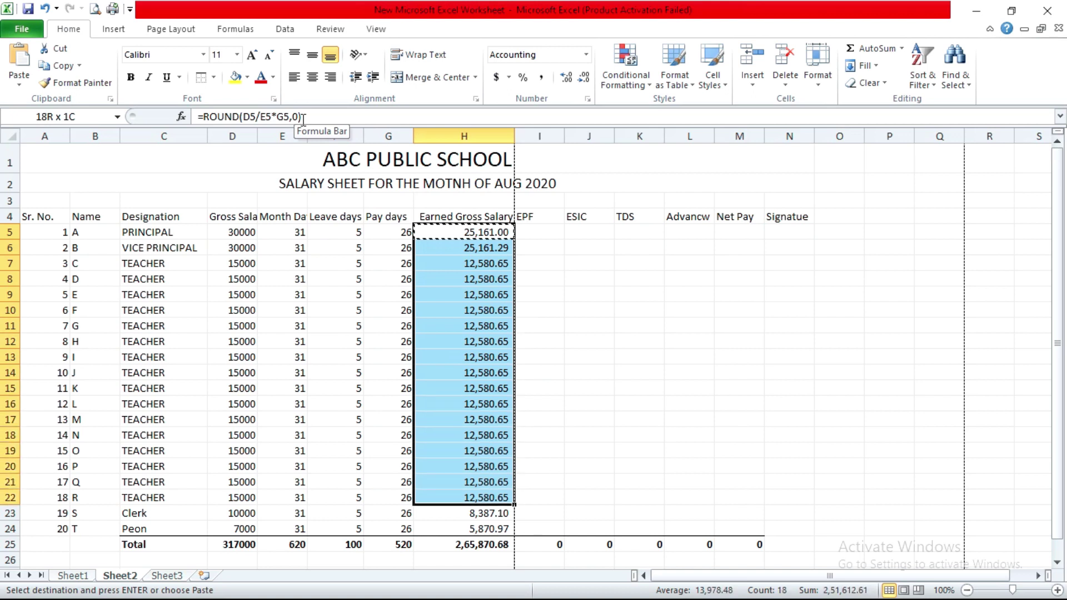
key(shift+Down)
key(shift+Down)
key(Return)
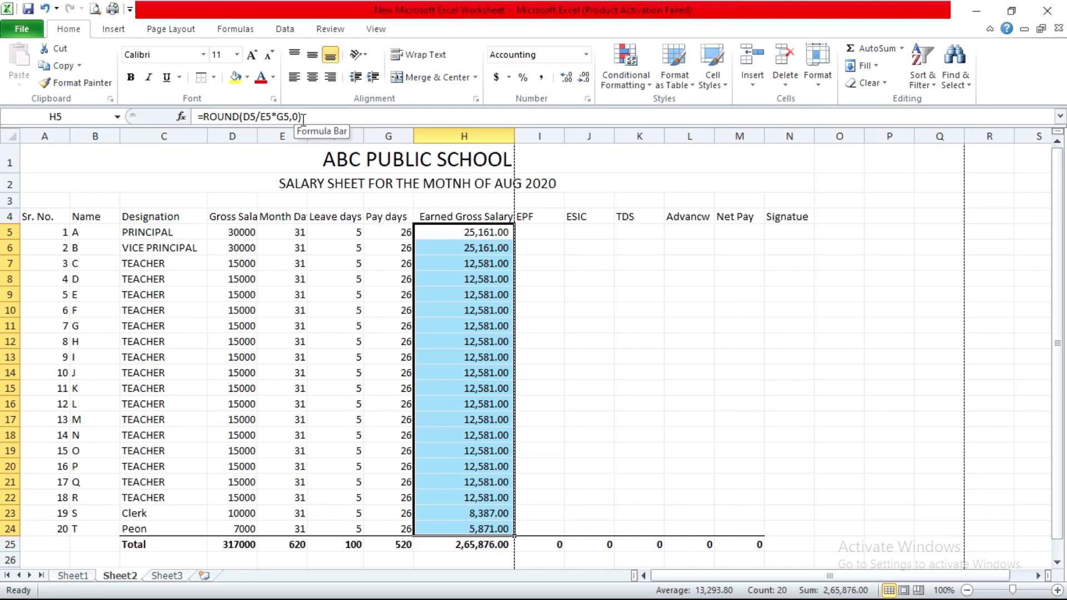
- Extend the EPF heading in I4 to read EPF 12%
click(536, 234)
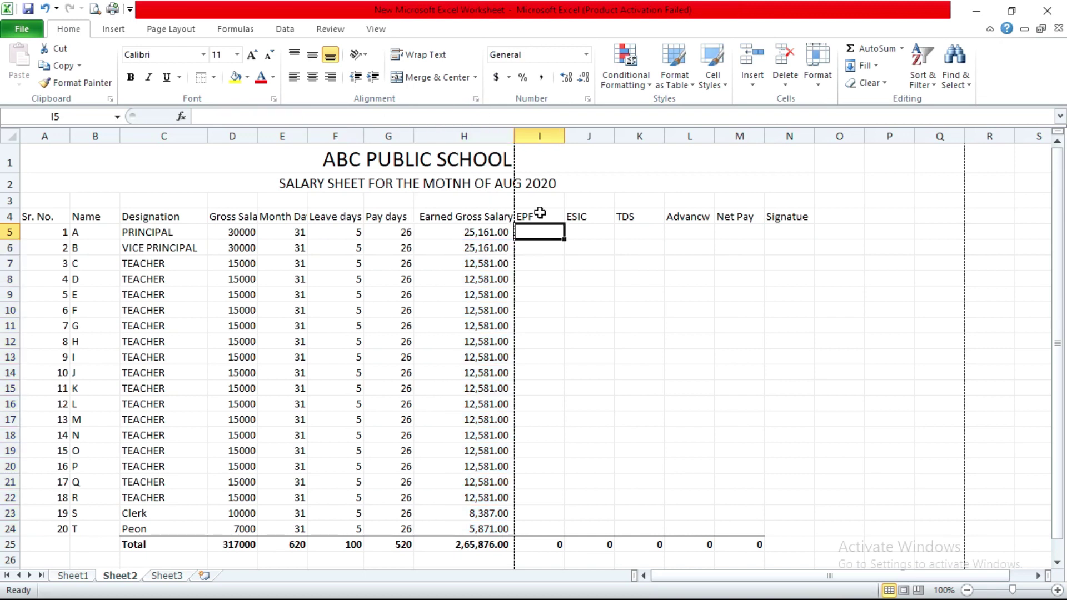
double_click(541, 216)
text(12%)
key(Return)
- Calculate the principal's EPF deduction in I5 with the formula =H5*12%
text(=)
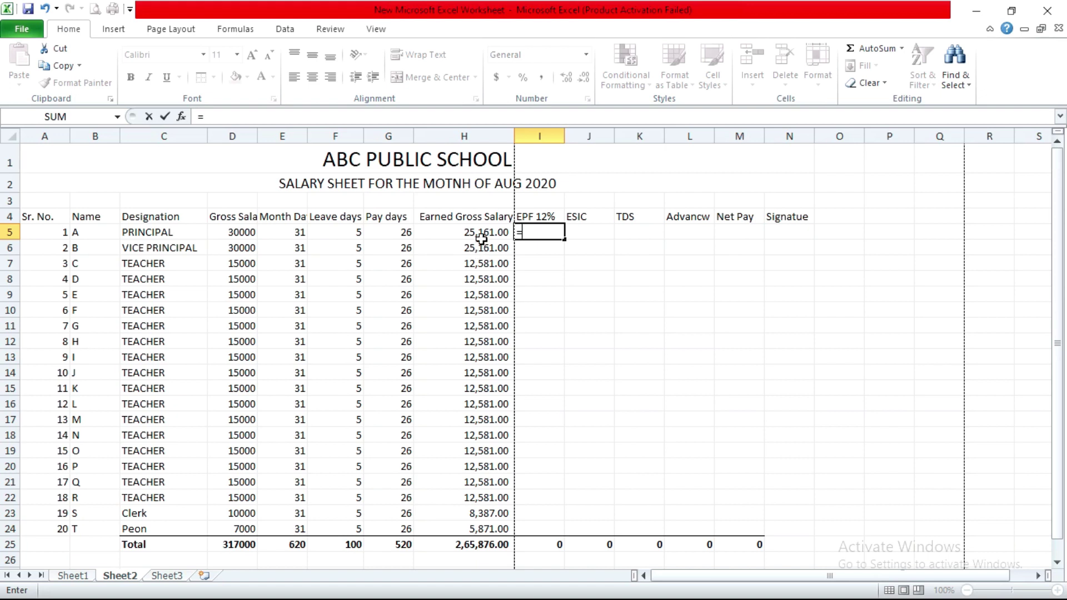
click(482, 233)
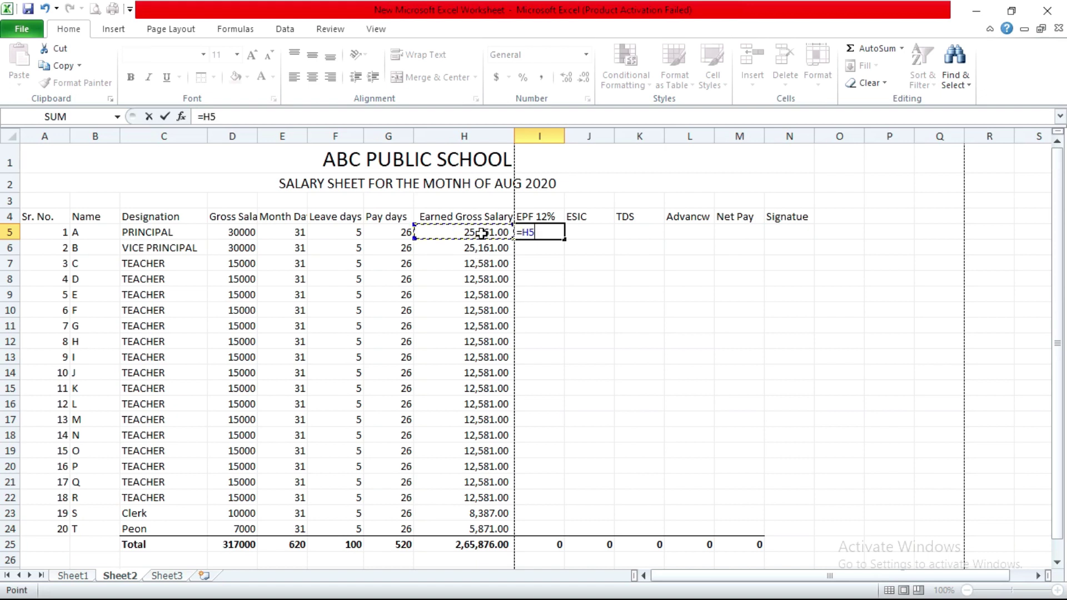
text(*12%)
key(Return)
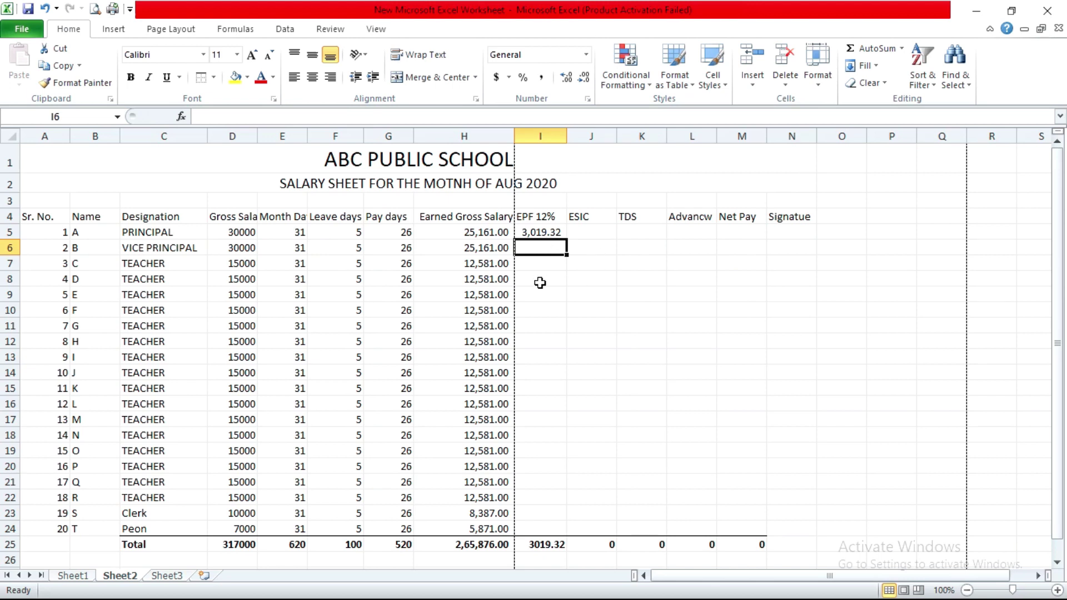
- Round the principal's EPF deduction in I5 to zero decimals by changing the formula to =ROUND(H5*12%,0)
key(Up)
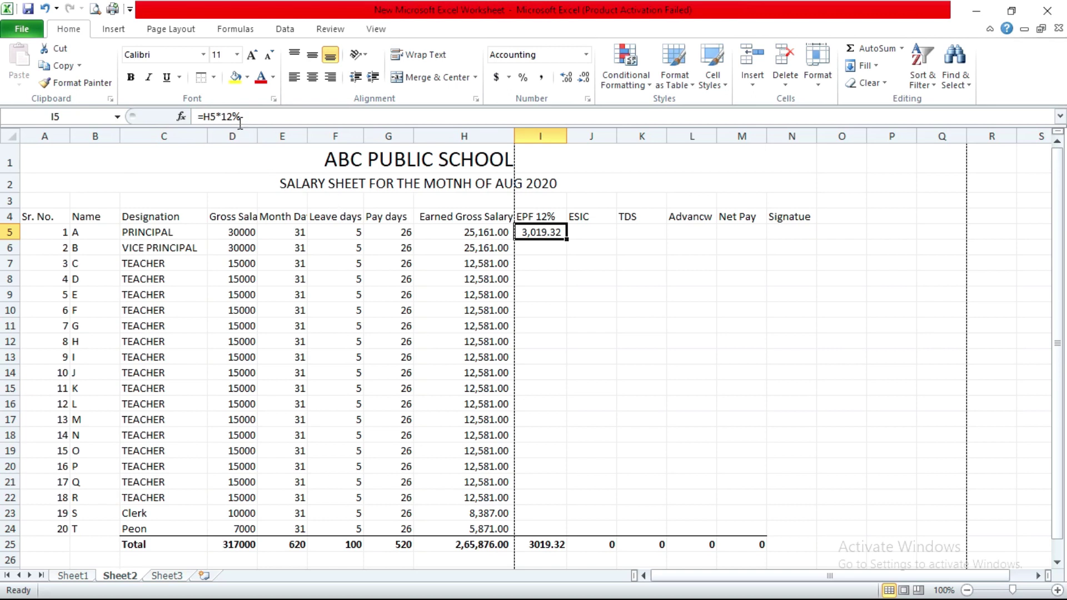
click(204, 116)
text(round)
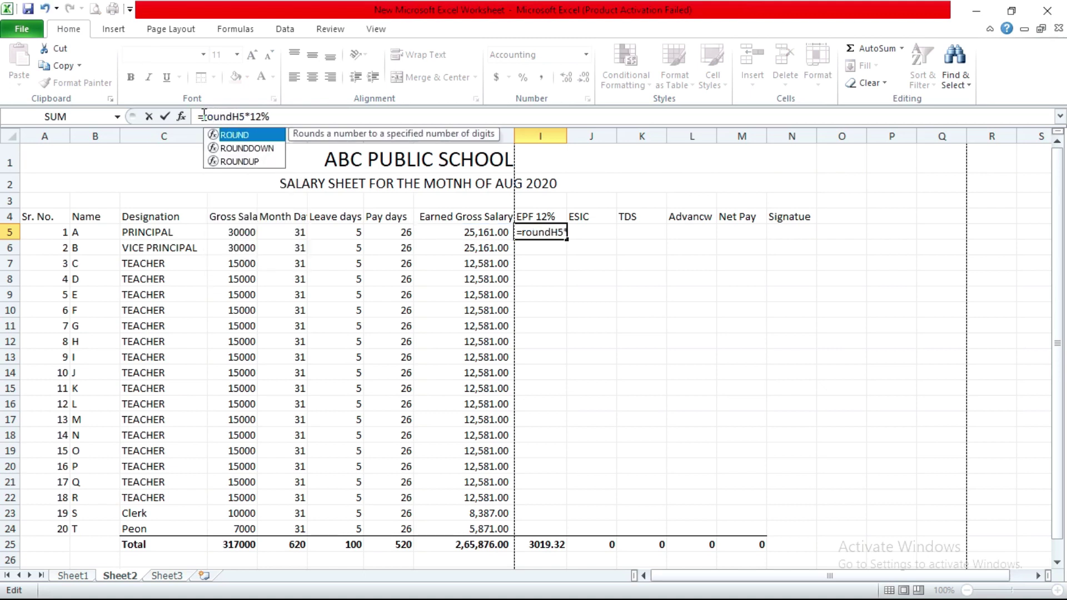
text(()
key(Right)
key(Right)
key(Right)
key(Right)
key(Right)
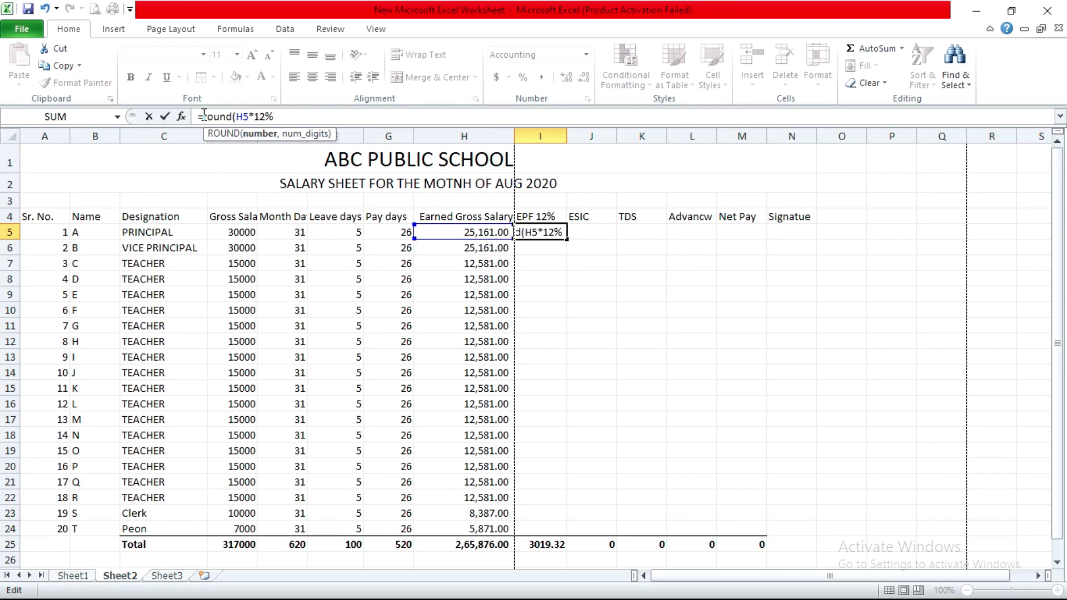
text(,0)
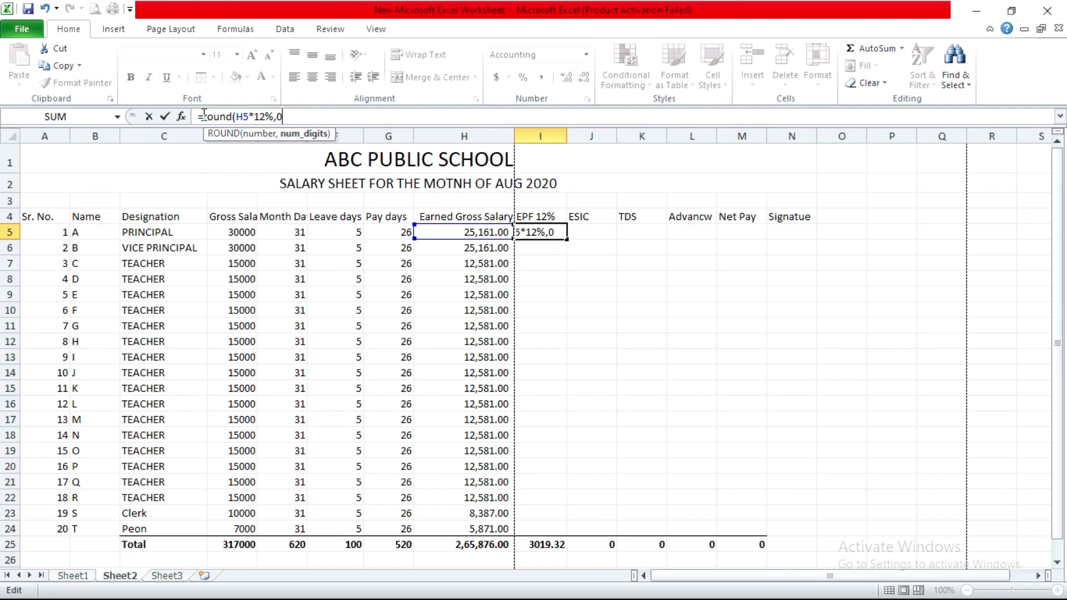
text())
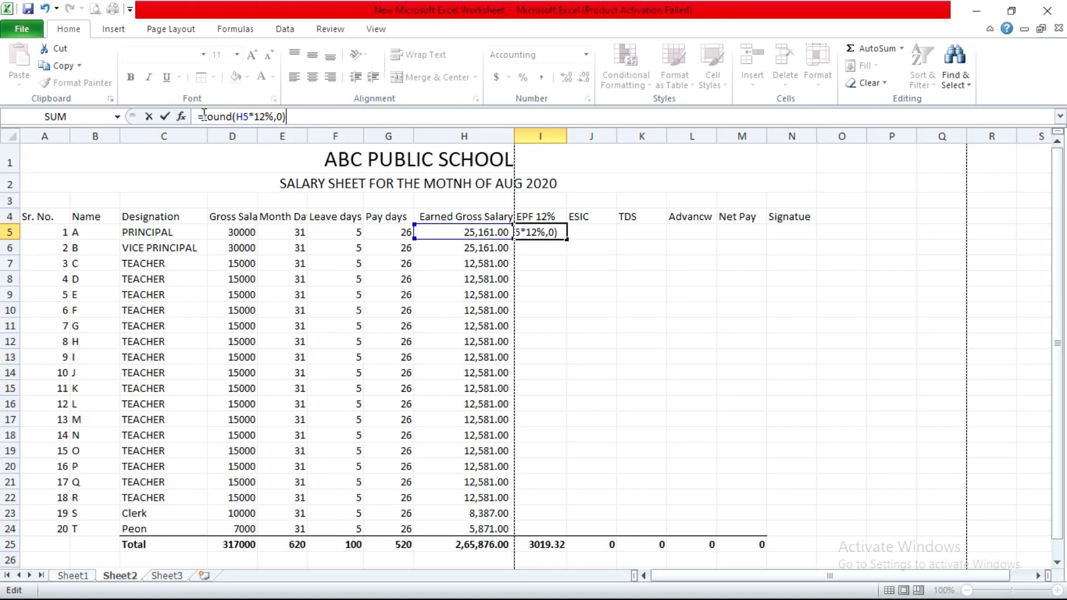
key(Return)
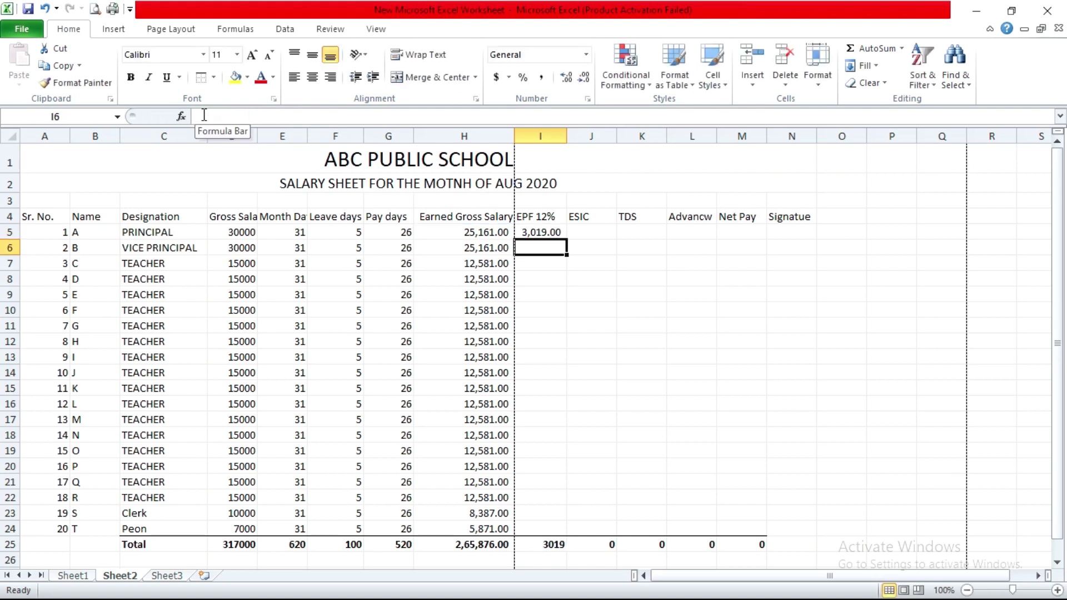
- Copy the principal's rounded EPF formula from I5 down through I24
key(Up)
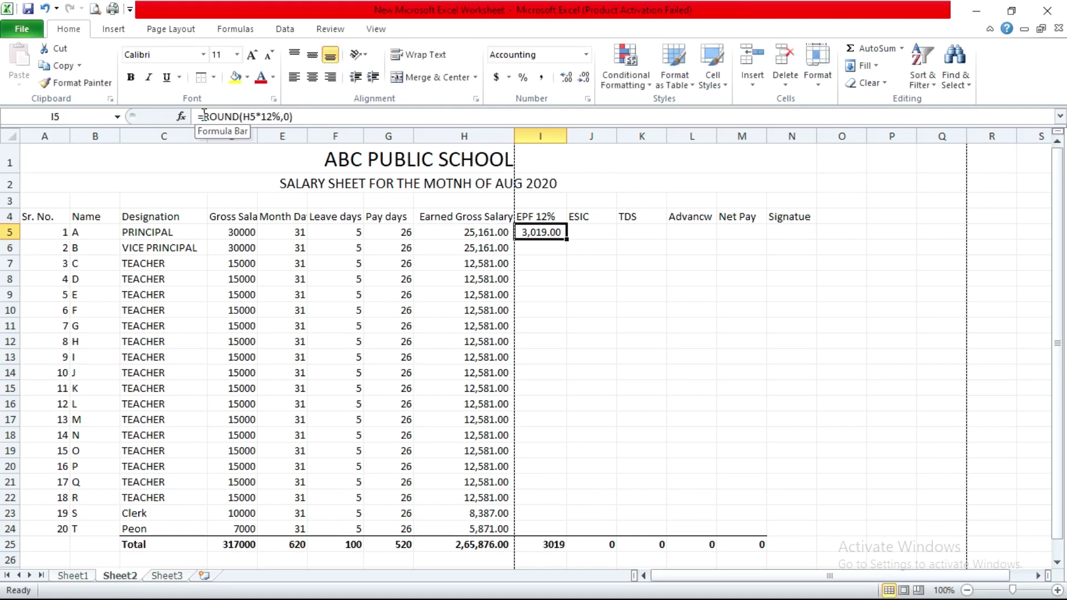
key(ctrl+c)
key(shift+Down)
key(shift+Down)
key(shift+Down)
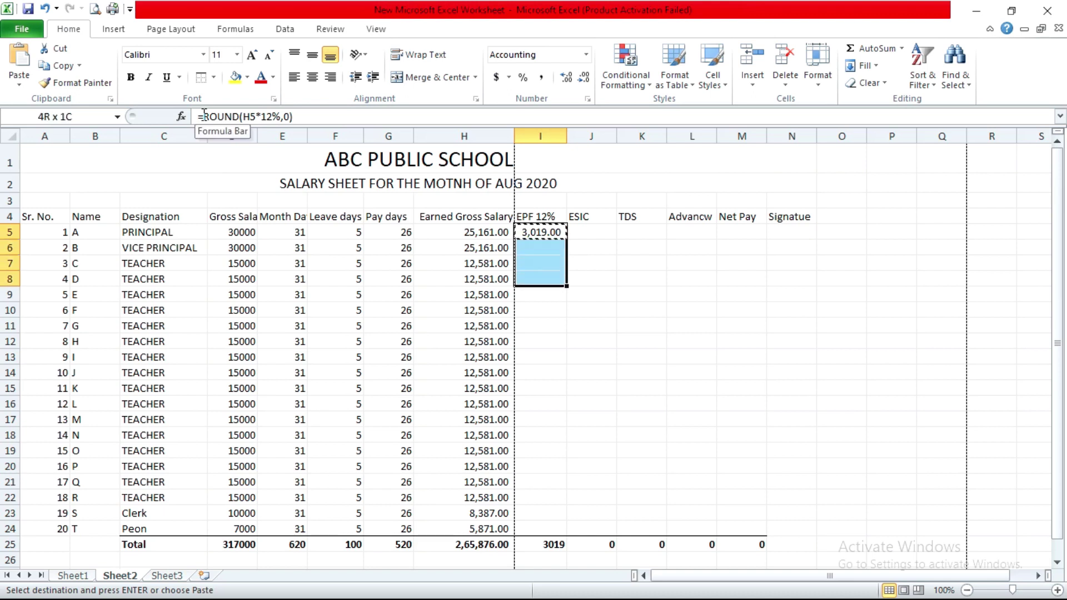
key(shift+Down)
key(shift+Down)
key(shift+Down)
key(shift+Down)
key(shift+Down)
key(shift+Down)
key(shift+Down)
key(shift+Down)
key(shift+Down)
key(shift+Down)
key(shift+Down)
key(shift+Down)
key(shift+Down)
key(shift+Down)
key(shift+Down)
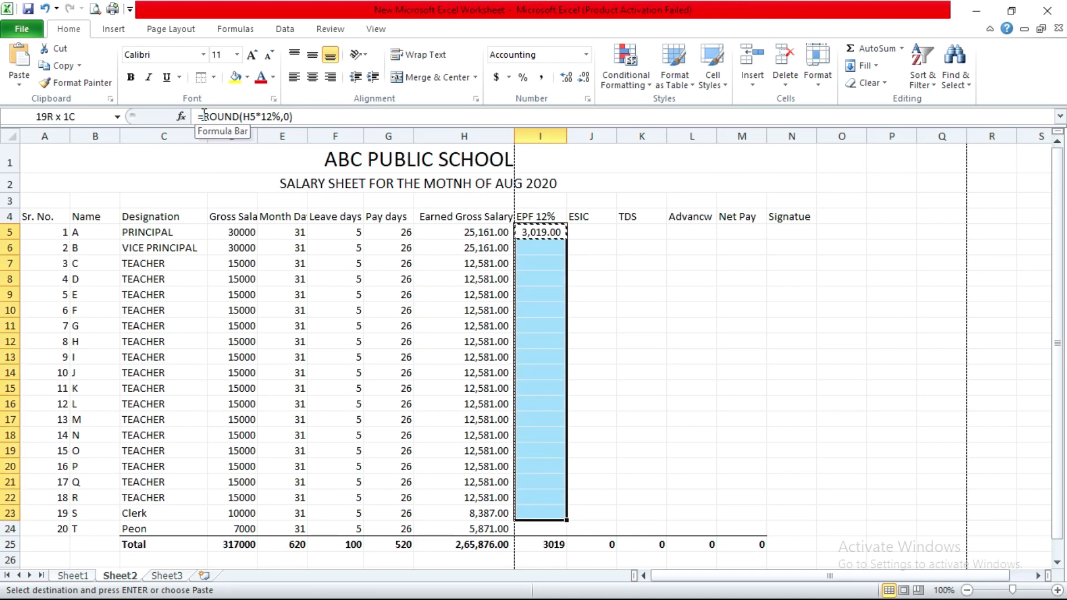
key(shift+Down)
key(Return)
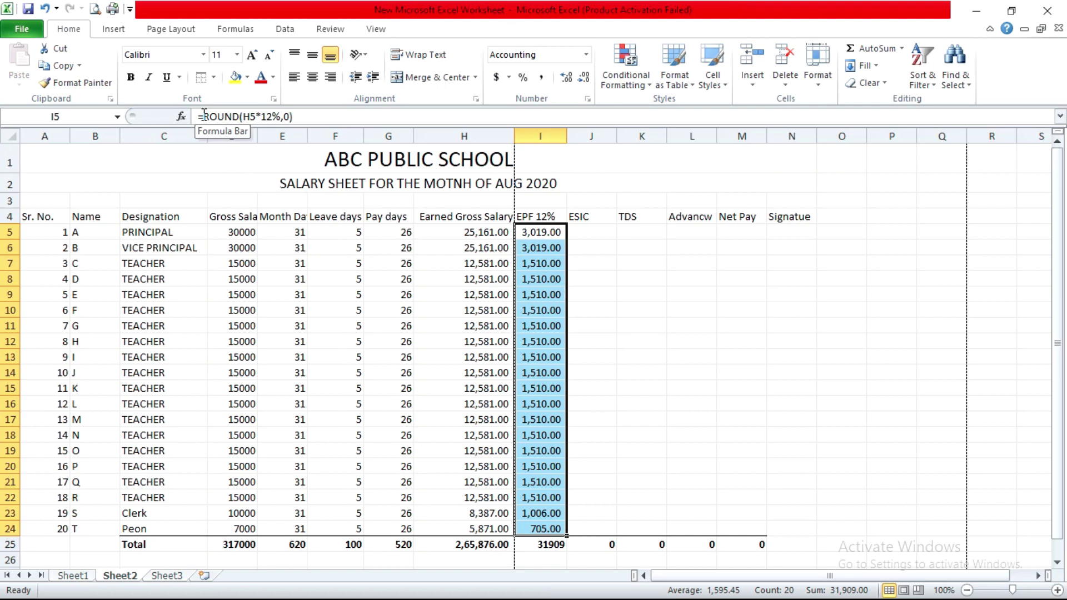
- Extend the ESIC heading in J4 to read ESIC (0.75%) and widen column J to fit it
key(Right)
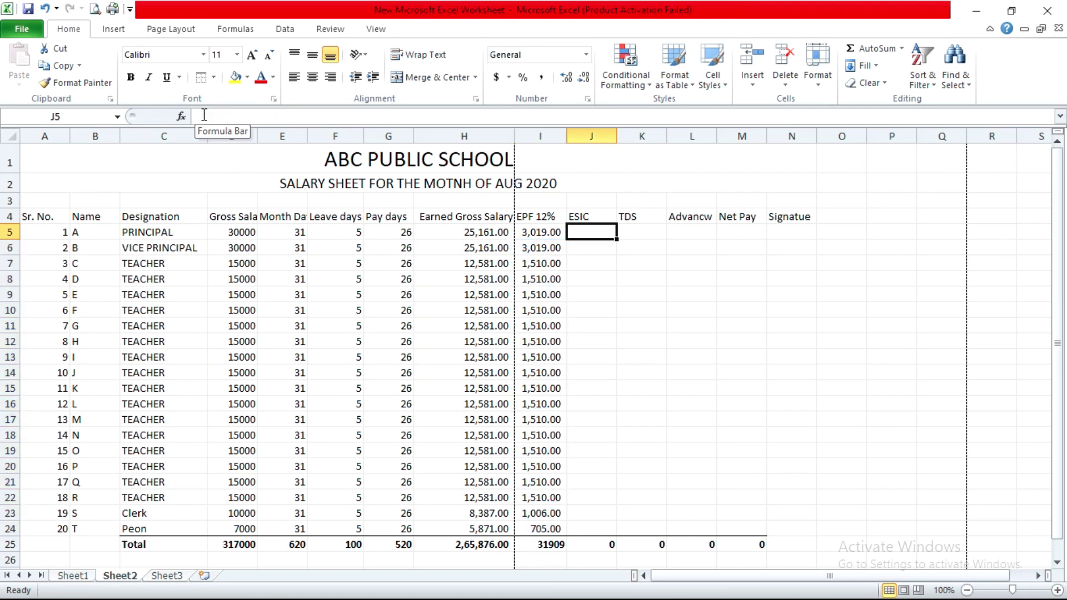
double_click(597, 216)
text((0.)
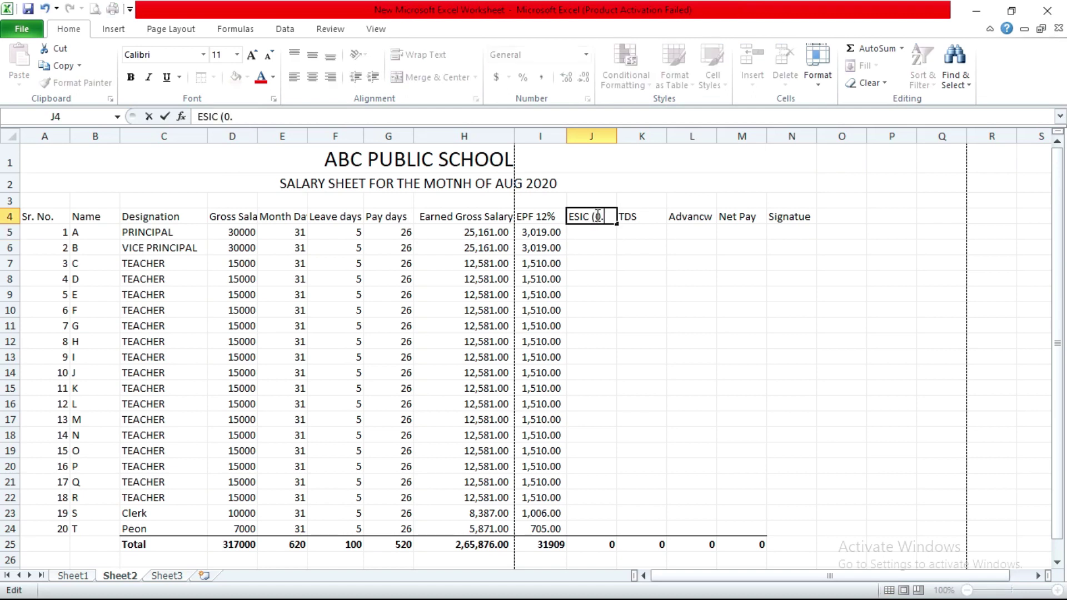
text(75%))
key(Return)
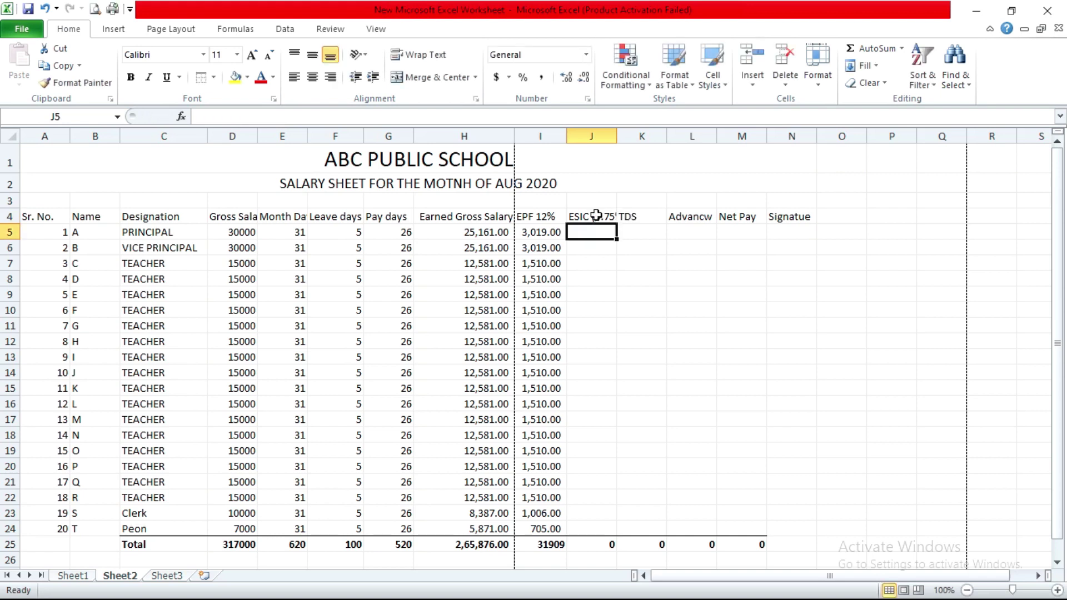
drag(617, 138, 629, 140)
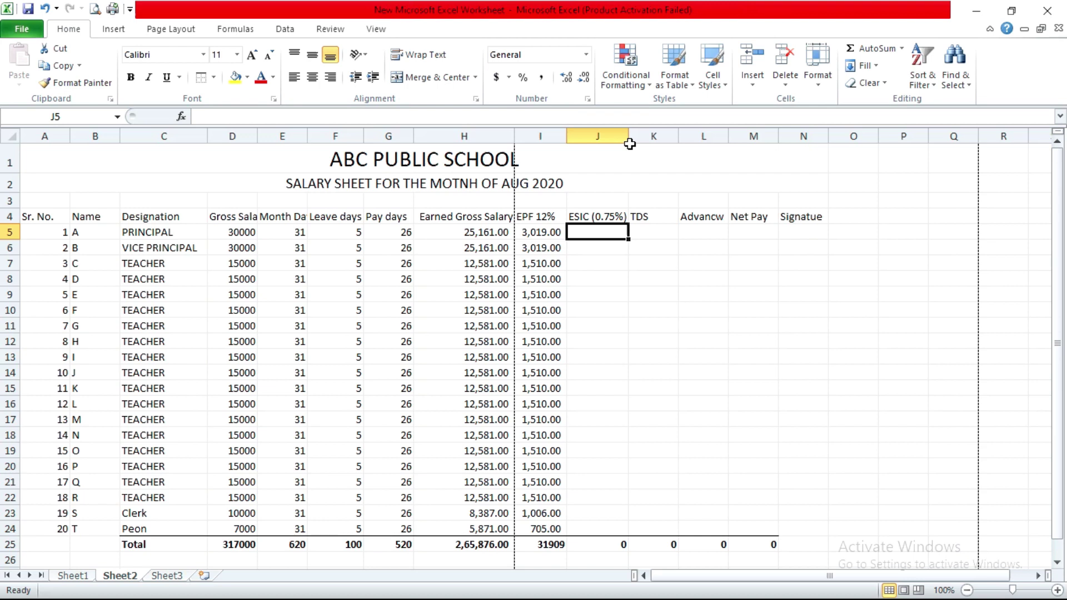
- Calculate the principal's rounded ESIC deduction in J5 with the formula =ROUND(H5*0.75%,0)
text(=)
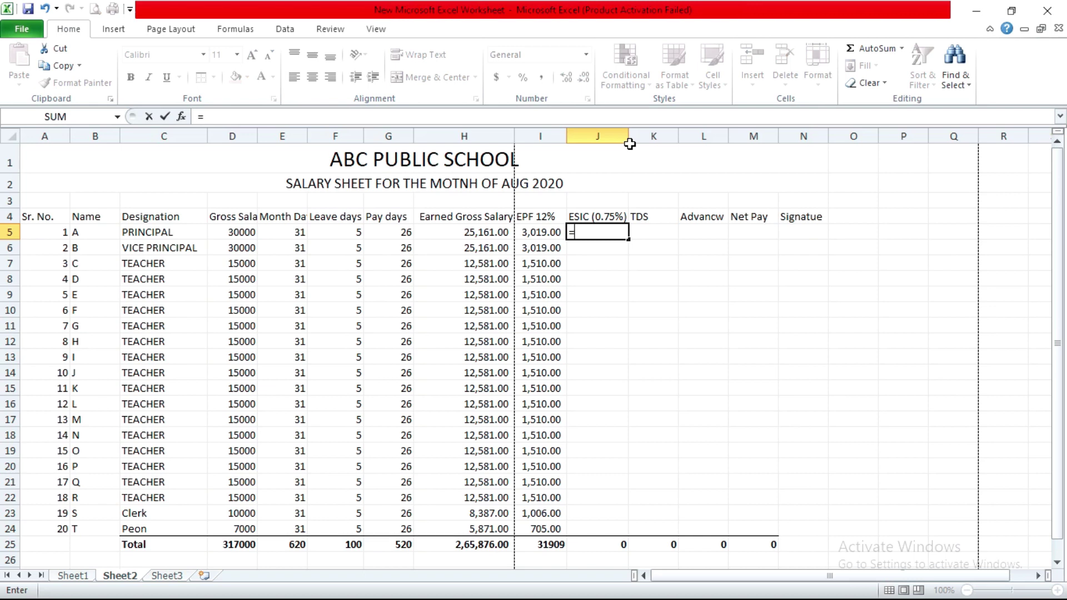
text(round)
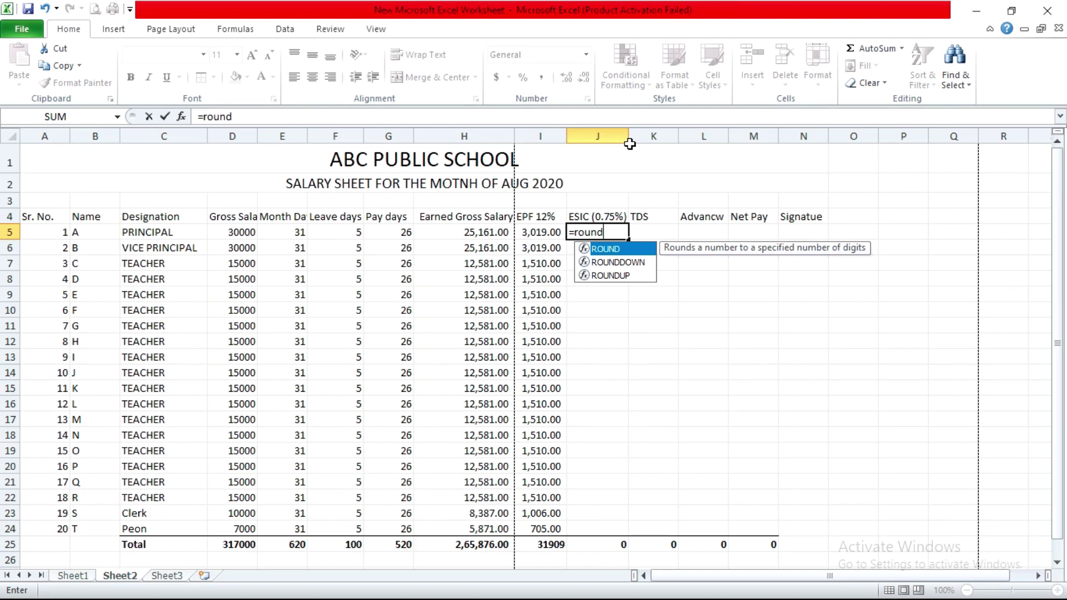
text(()
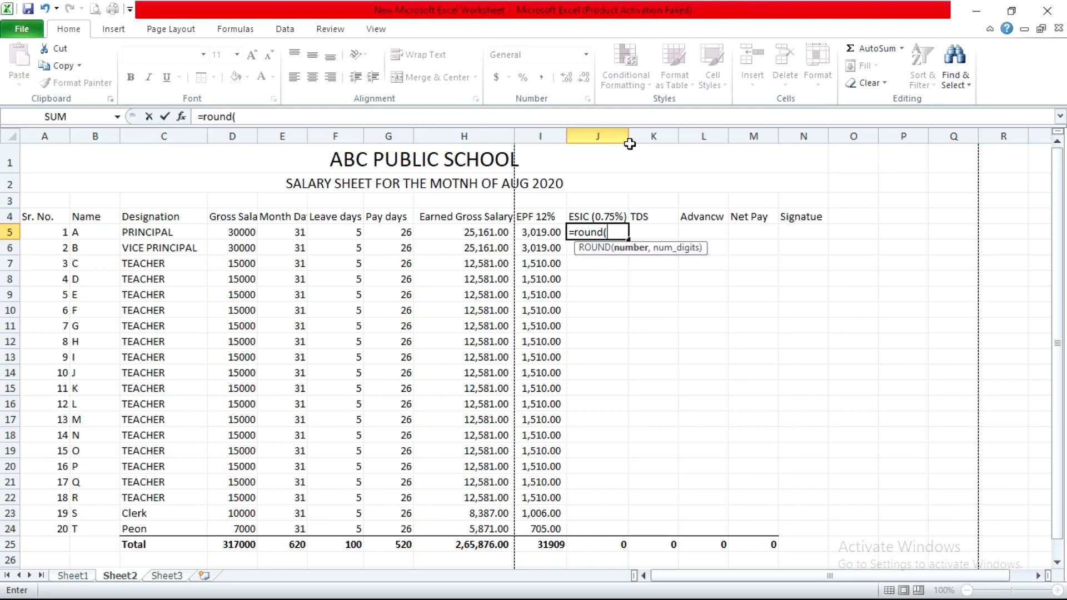
click(482, 232)
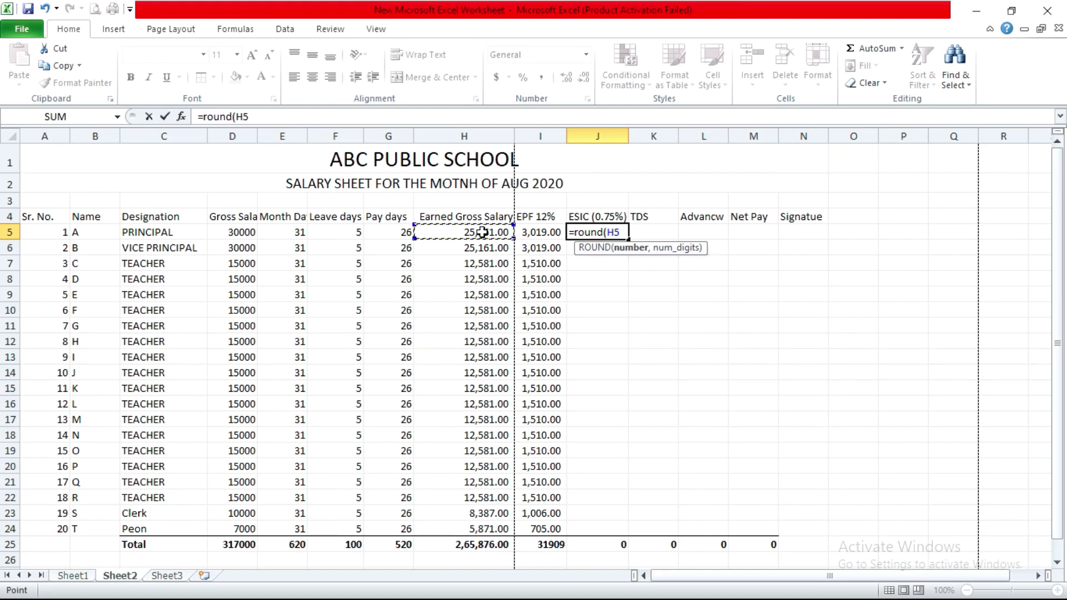
text(*0.75)
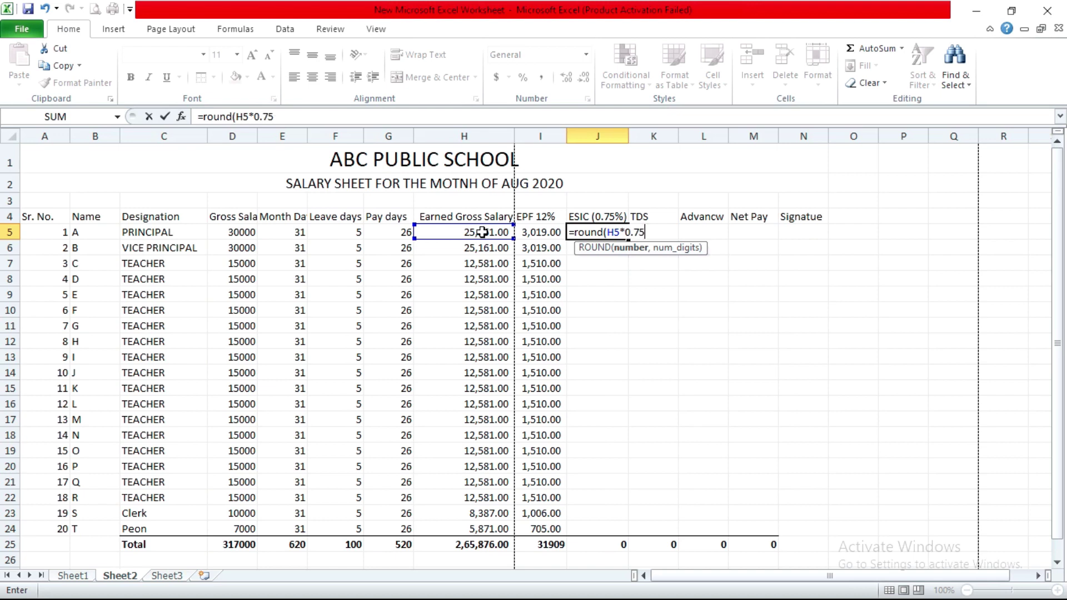
text(%,0)
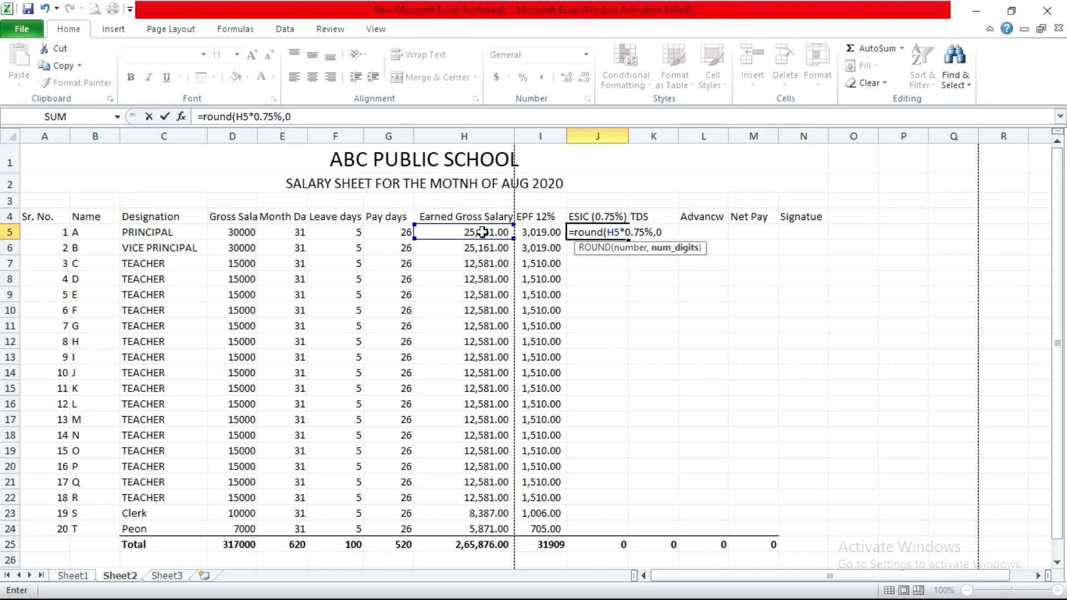
text())
key(Return)
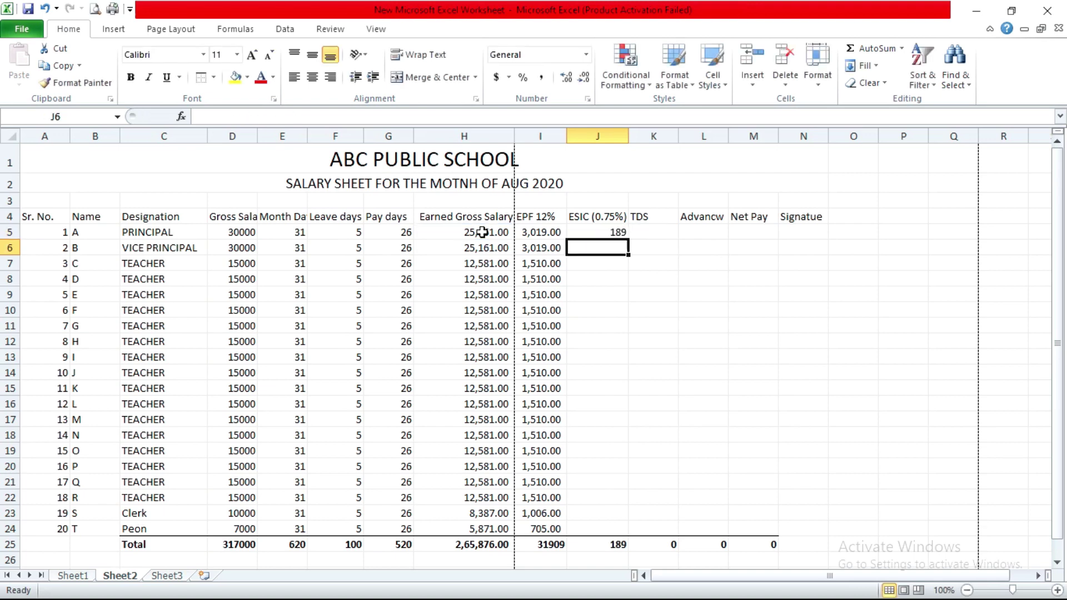
- Copy the rounded ESIC formula from J5 down through J24
key(Up)
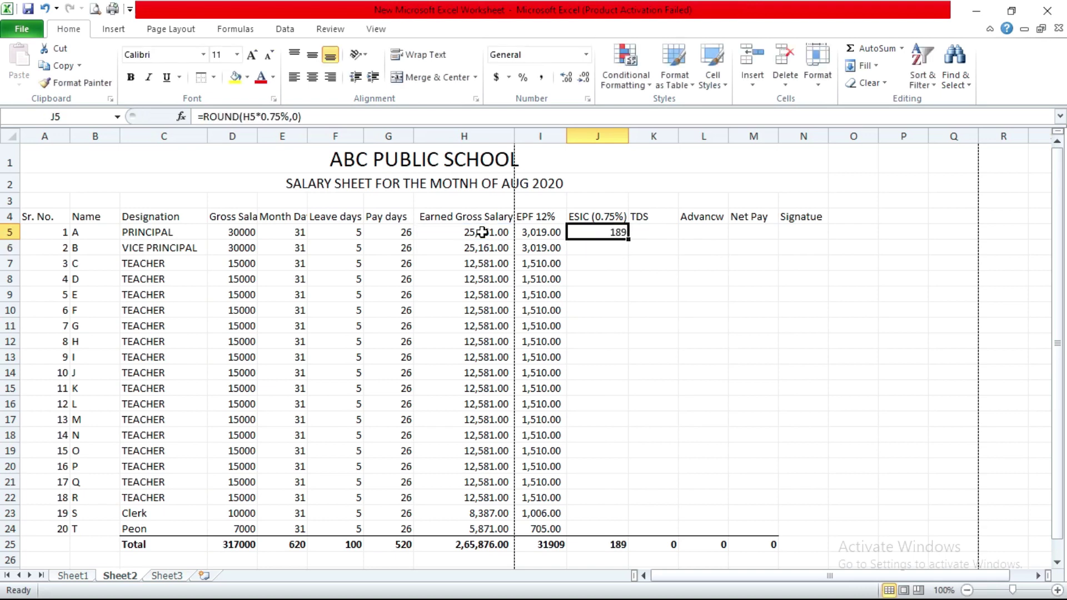
key(ctrl+c)
key(shift+Down)
key(shift+Down)
key(shift+Down)
key(shift+Down)
key(shift+Down)
key(shift+Down)
key(shift+Down)
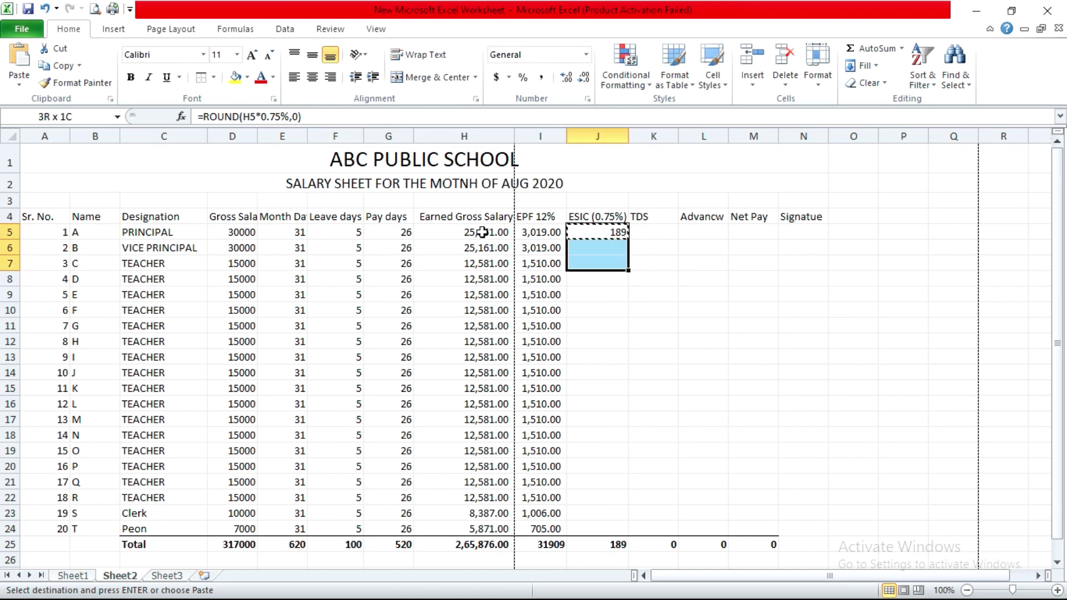
key(shift+Down)
key(shift+Down)
key(shift+Down)
key(shift+Down)
key(shift+Down)
key(shift+Down)
key(shift+Down)
key(shift+Down)
key(shift+Down)
key(shift+Down)
key(shift+Down)
key(shift+Down)
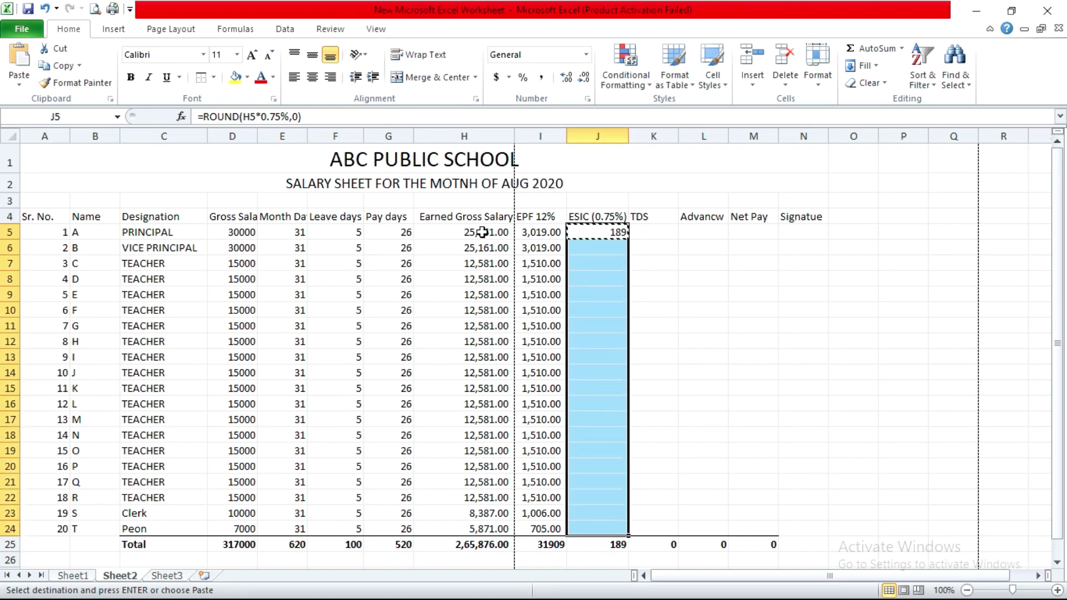
key(Return)
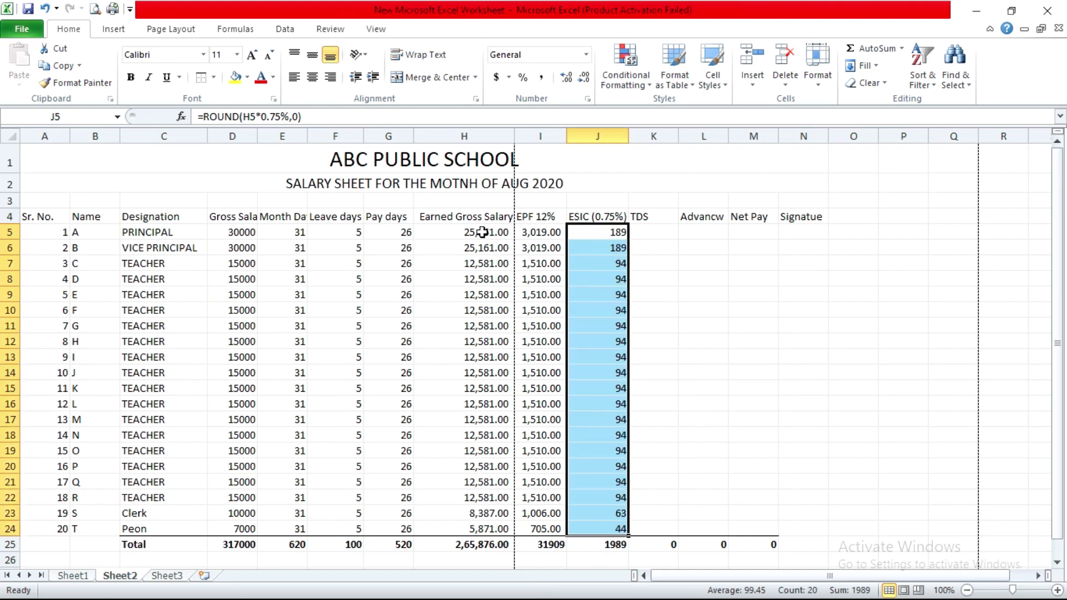
- Enter a TDS of 0 in K5 and copy it down through K24
key(Right)
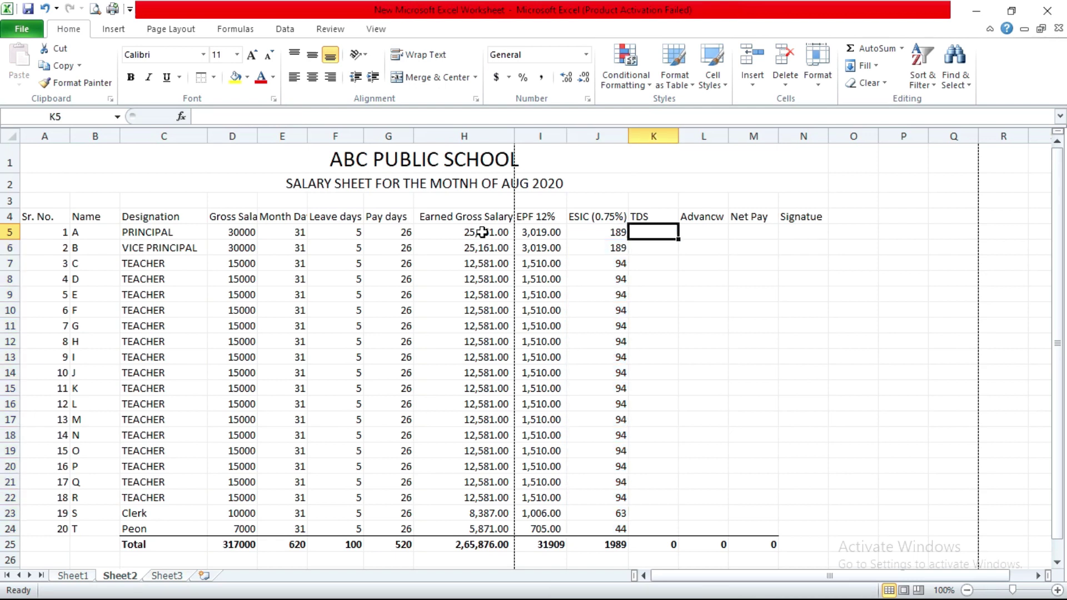
text(0)
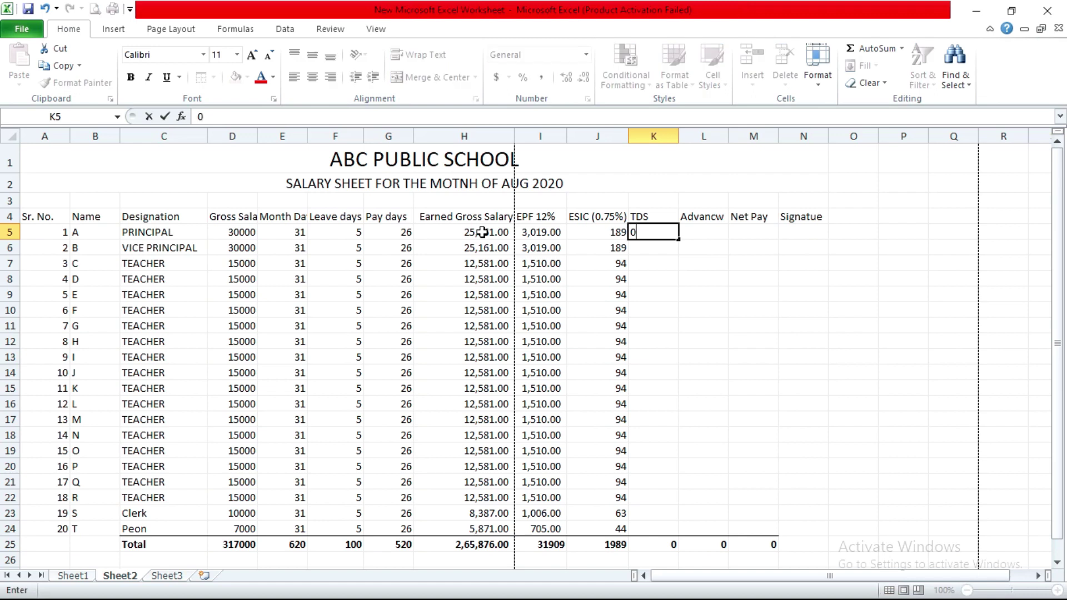
key(Return)
key(Up)
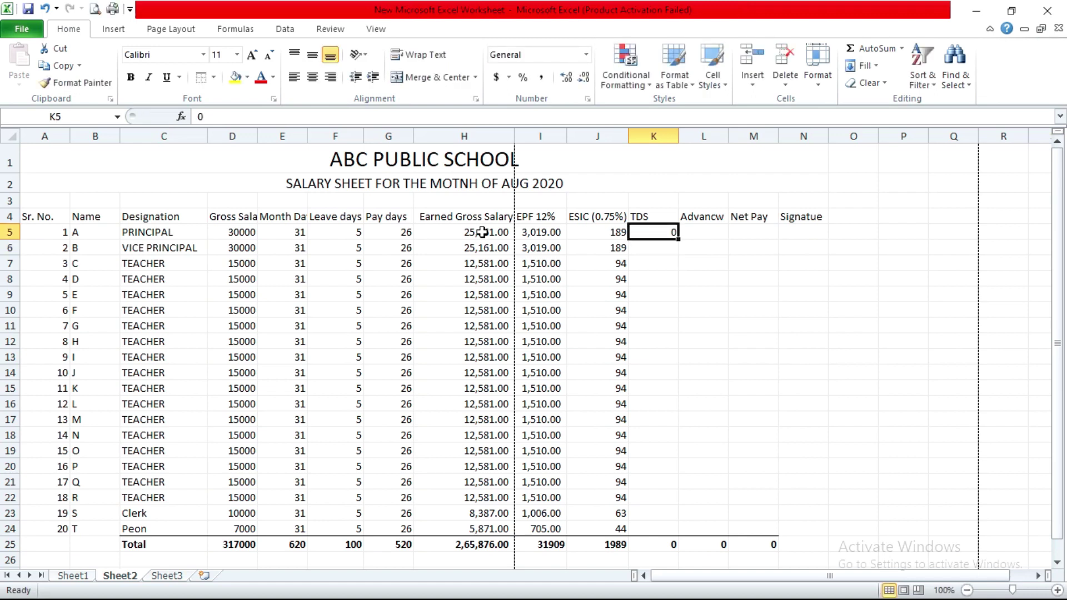
key(ctrl+c)
key(shift+Down)
key(shift+Down)
key(shift+Down)
key(shift+Down)
key(shift+Down)
key(shift+Down)
key(shift+Down)
key(shift+Down)
key(shift+Down)
key(shift+Down)
key(shift+Down)
key(shift+Down)
key(shift+Down)
key(shift+Down)
key(shift+Down)
key(shift+Down)
key(shift+Down)
key(shift+Down)
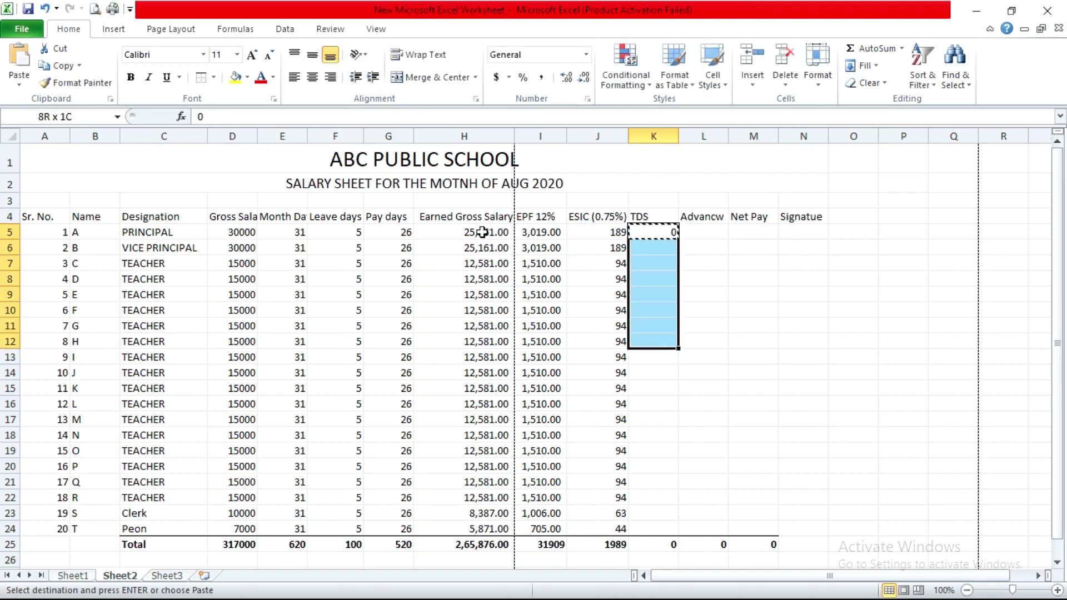
key(shift+Down)
key(Return)
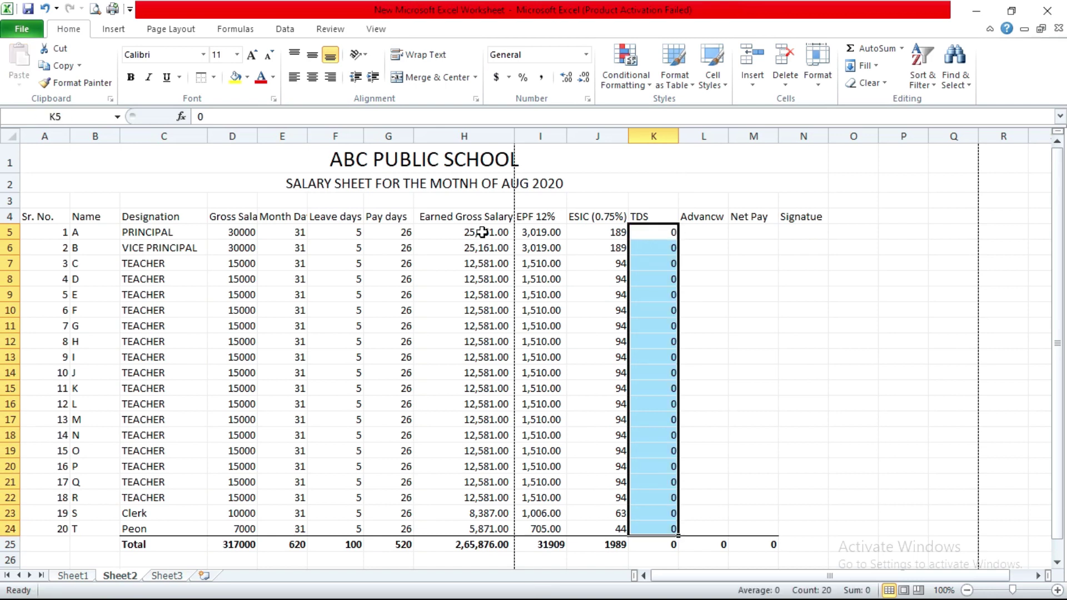
- Correct the misspelled heading in L4 to Advance
key(Right)
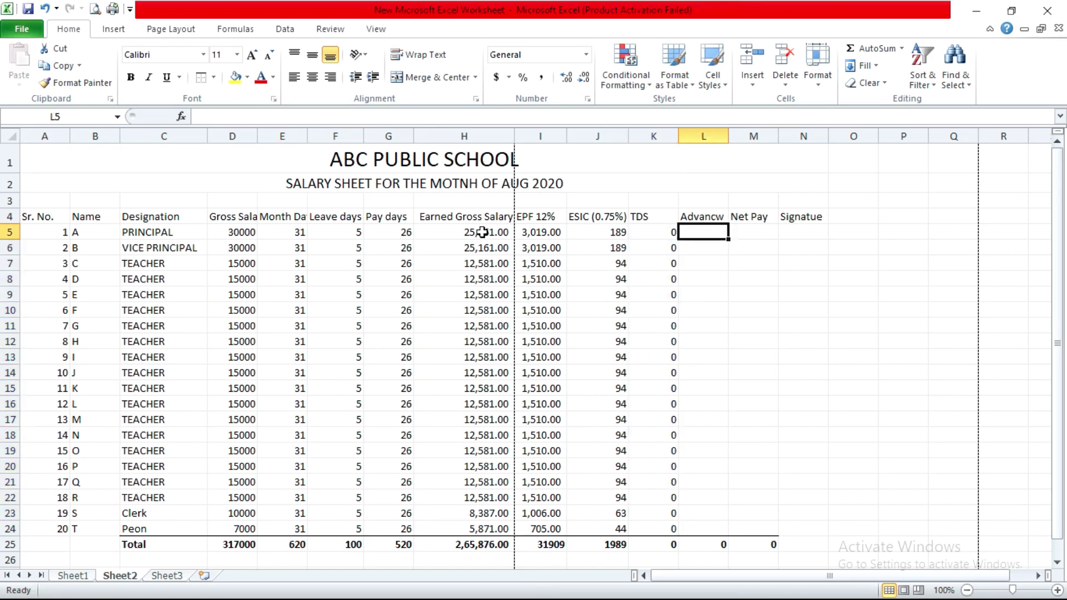
key(Up)
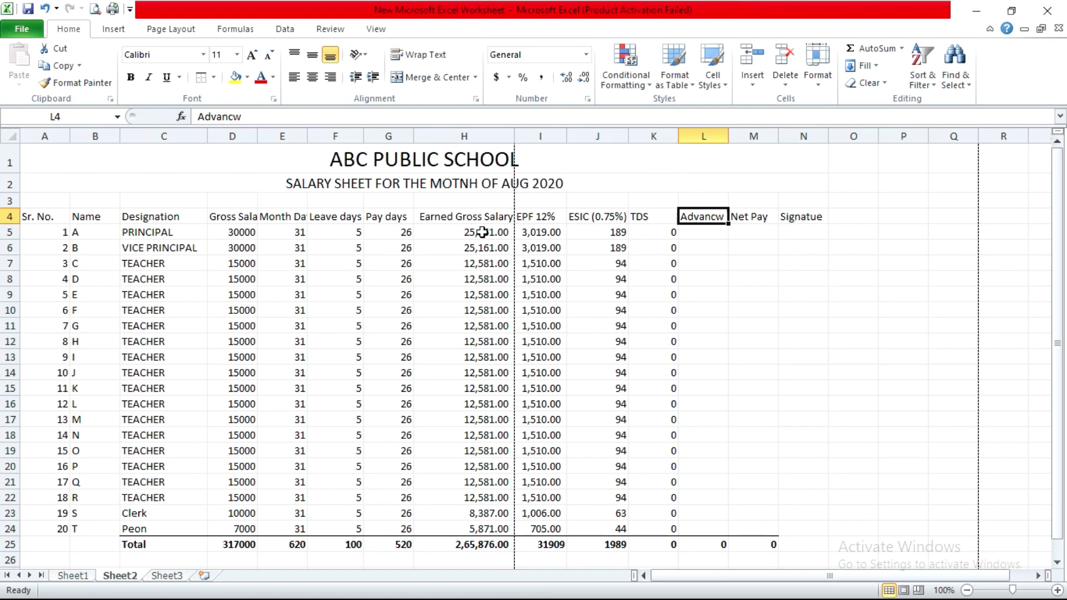
key(F2)
key(BackSpace)
text(e)
key(Return)
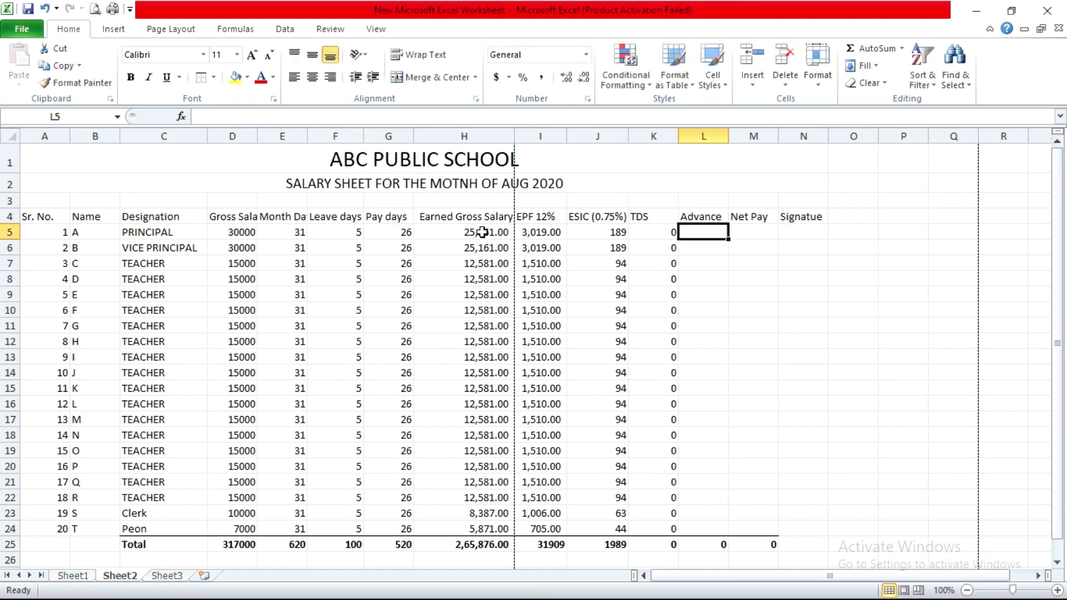
- Enter an advance of 5000 for teacher D in L8 and for teacher J in L14
key(Down)
key(Down)
key(Down)
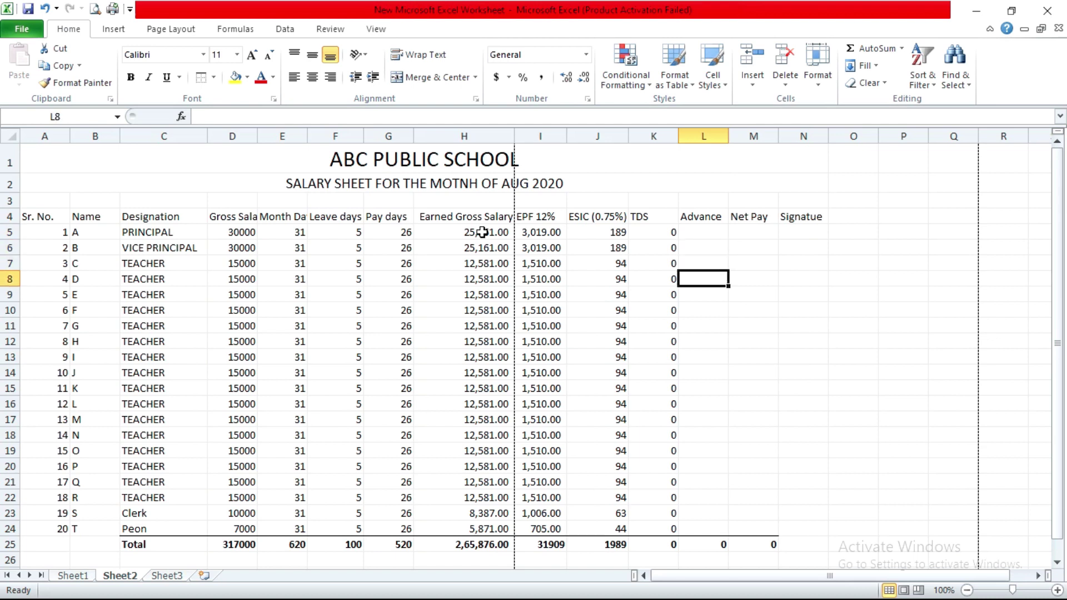
text(5000)
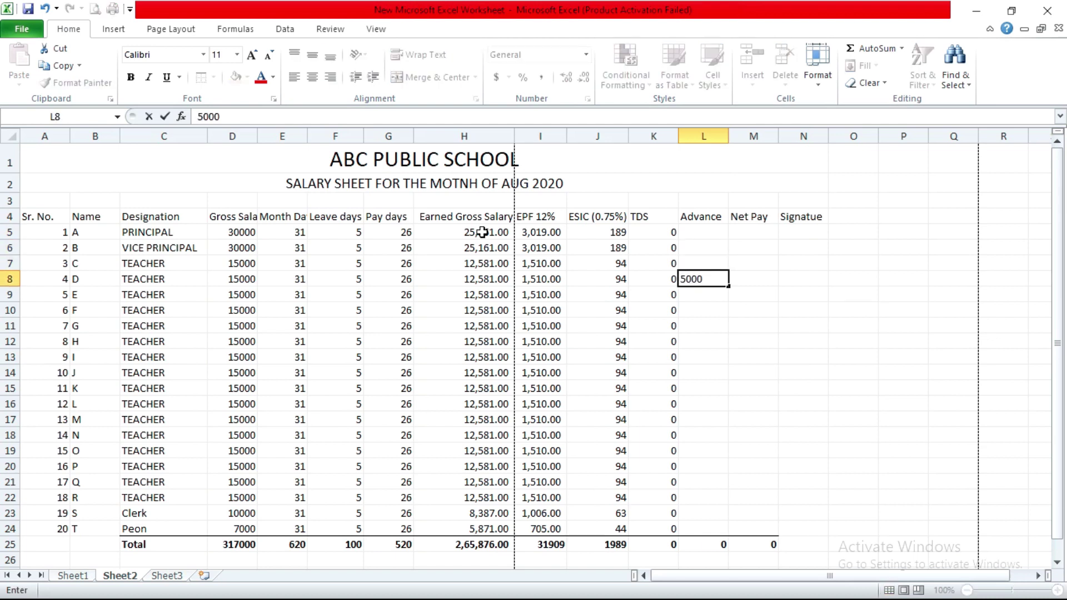
key(Return)
key(Down)
key(Down)
key(Down)
key(Down)
key(Down)
text(5000)
key(Return)
- Enter the net pay formula =H5-I5-J5-K5-L5 in M5, subtracting EPF, ESIC, TDS and advance from the earned gross salary
key(Up)
key(Up)
key(Up)
key(Up)
key(Up)
key(Up)
key(Up)
key(Up)
key(Up)
key(Up)
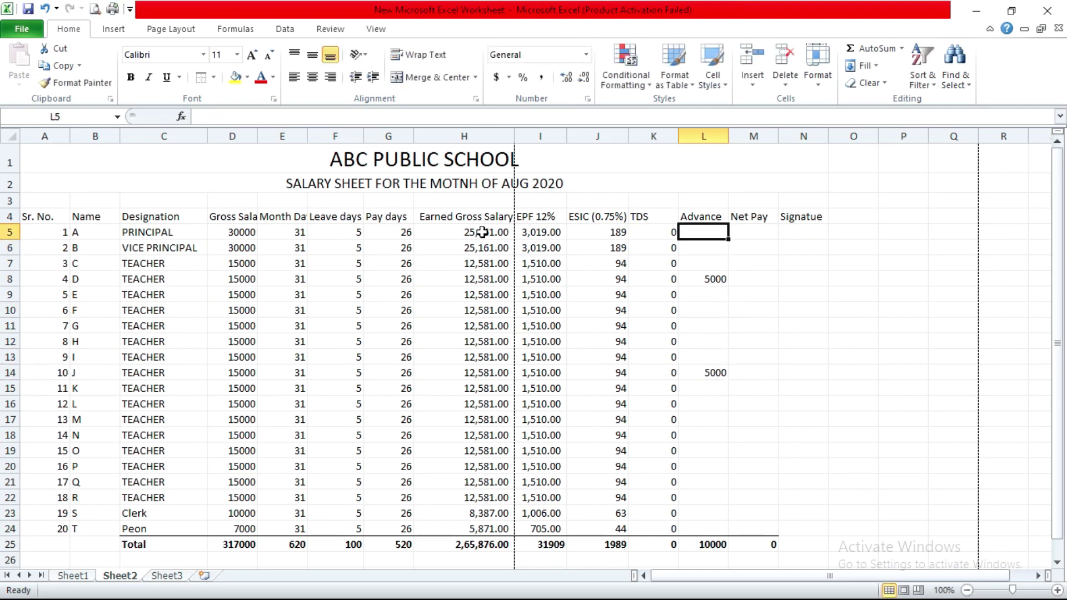
key(Right)
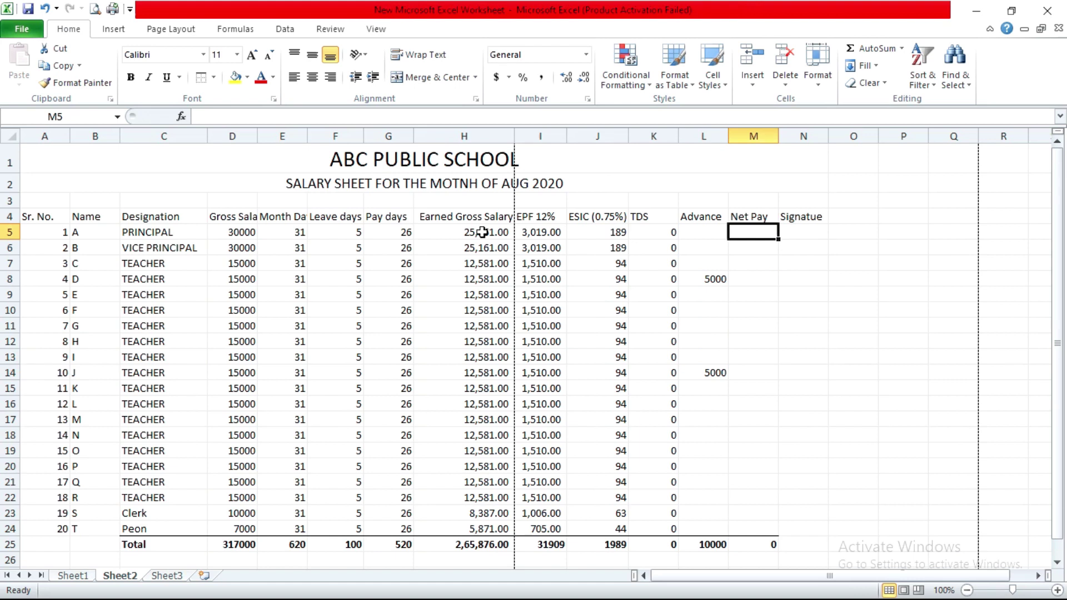
text(=)
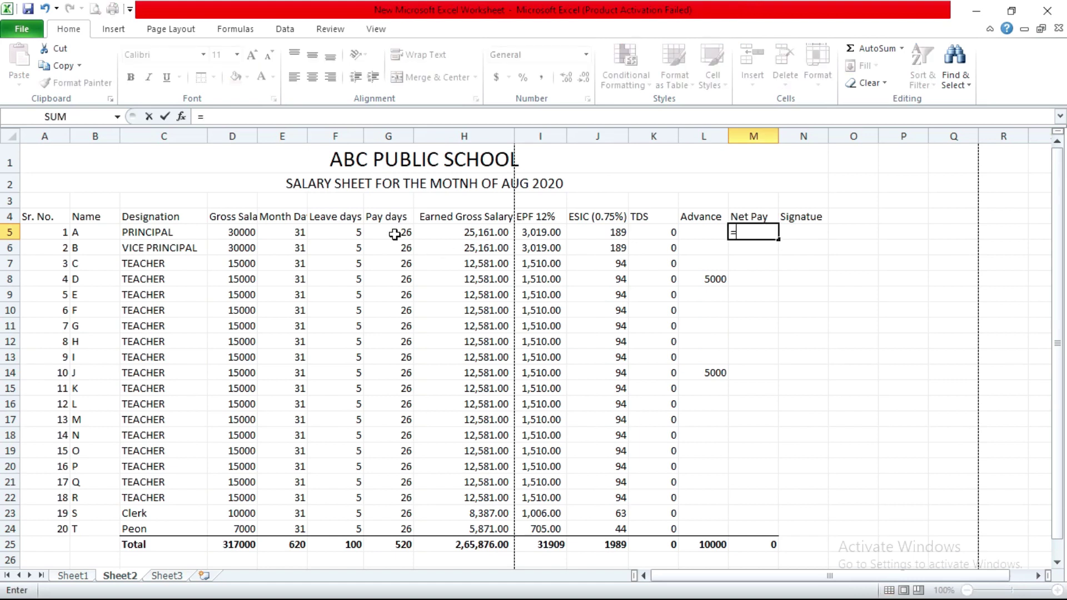
click(482, 233)
text(-)
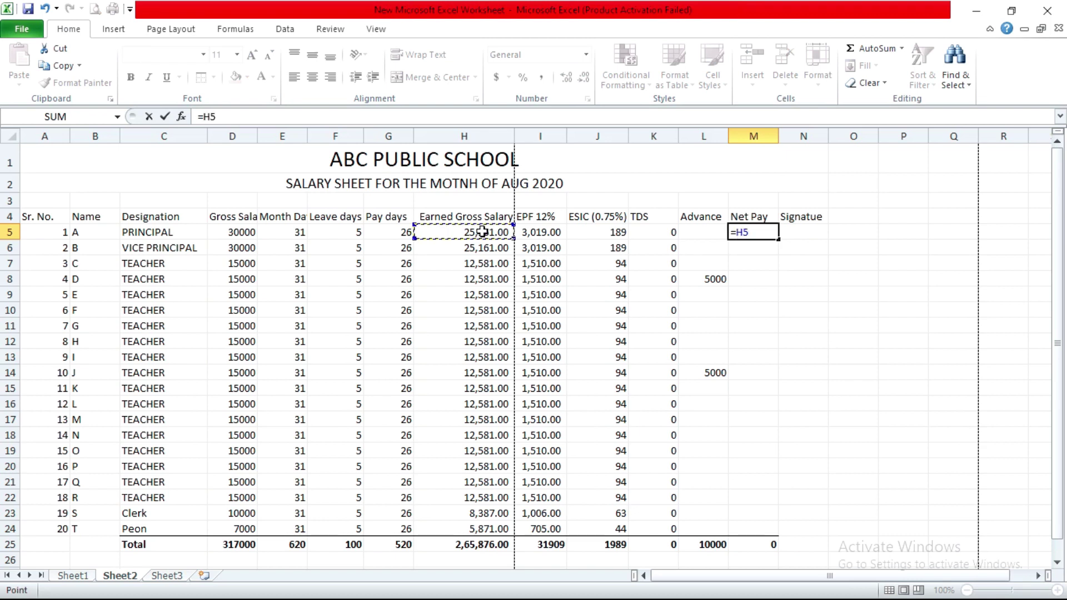
click(543, 231)
text(-)
click(604, 229)
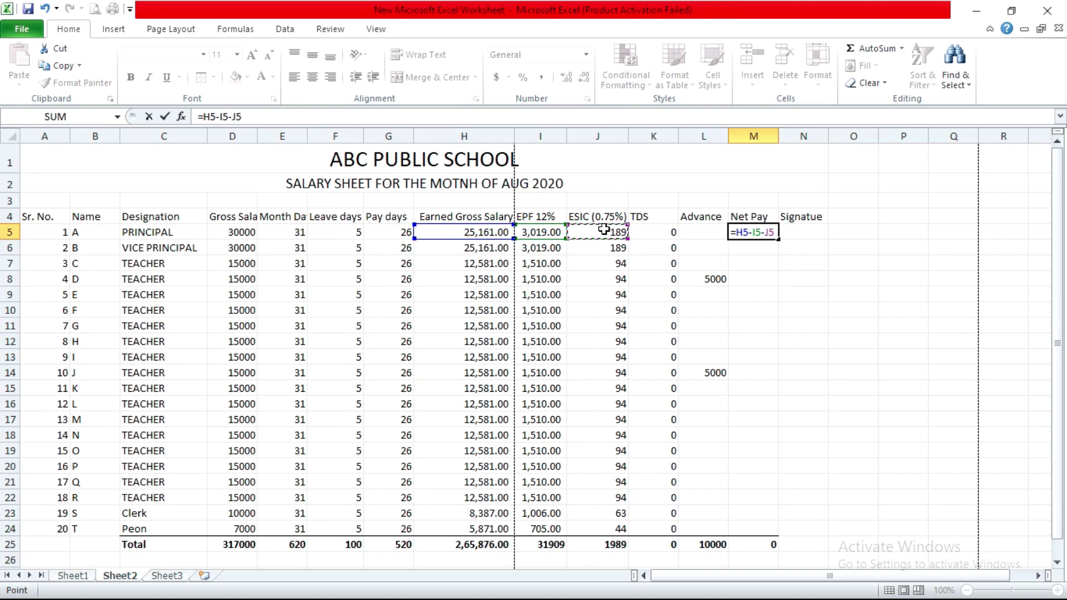
text(-)
click(657, 235)
text(-)
click(715, 233)
text(-)
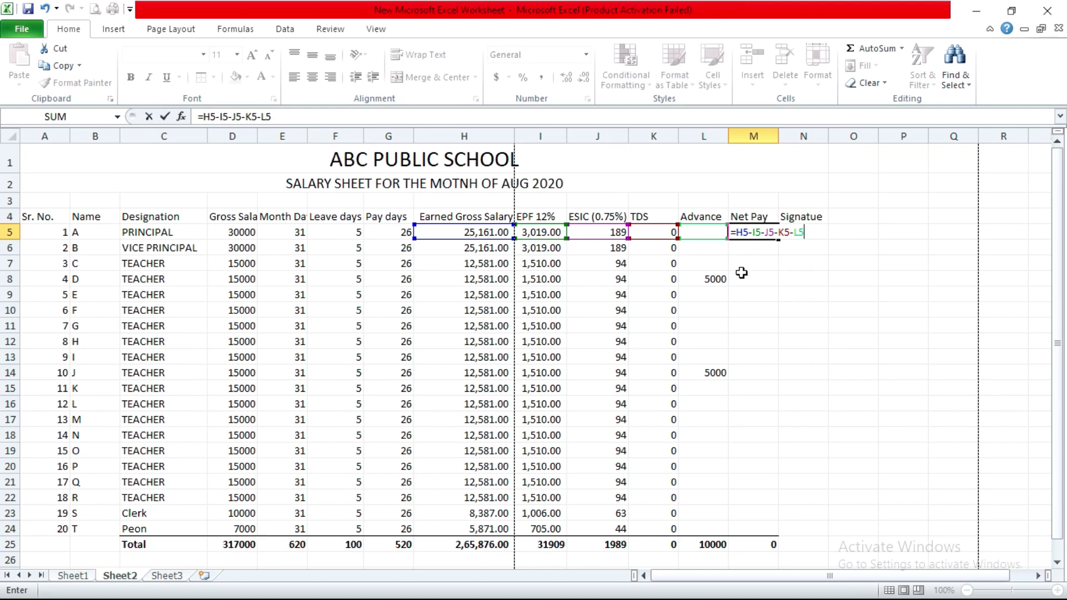
key(Return)
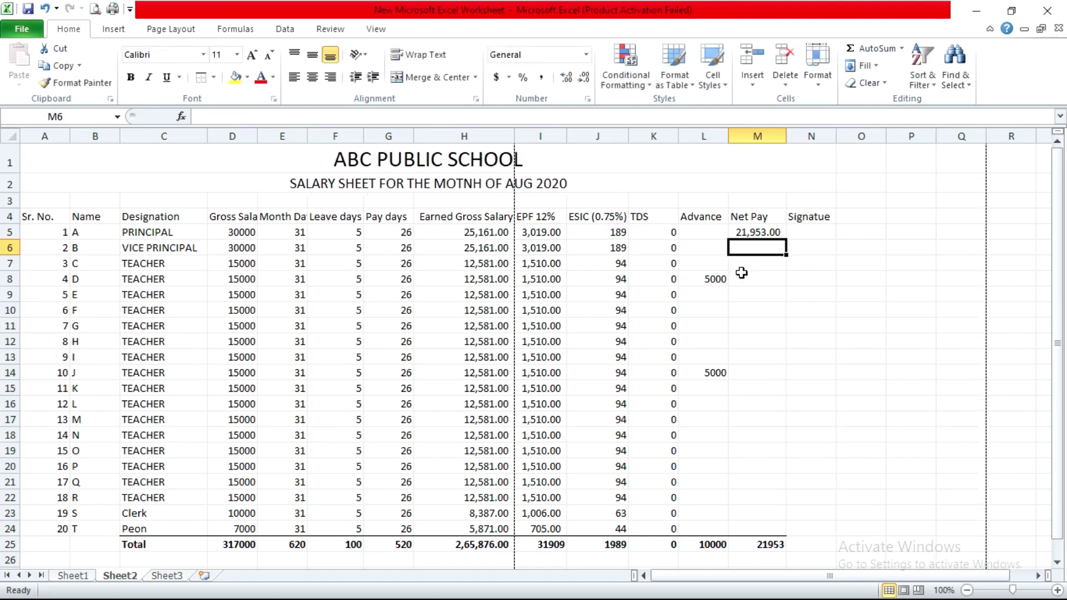
- Copy the net pay formula from M5 down through M24
key(Up)
key(ctrl+c)
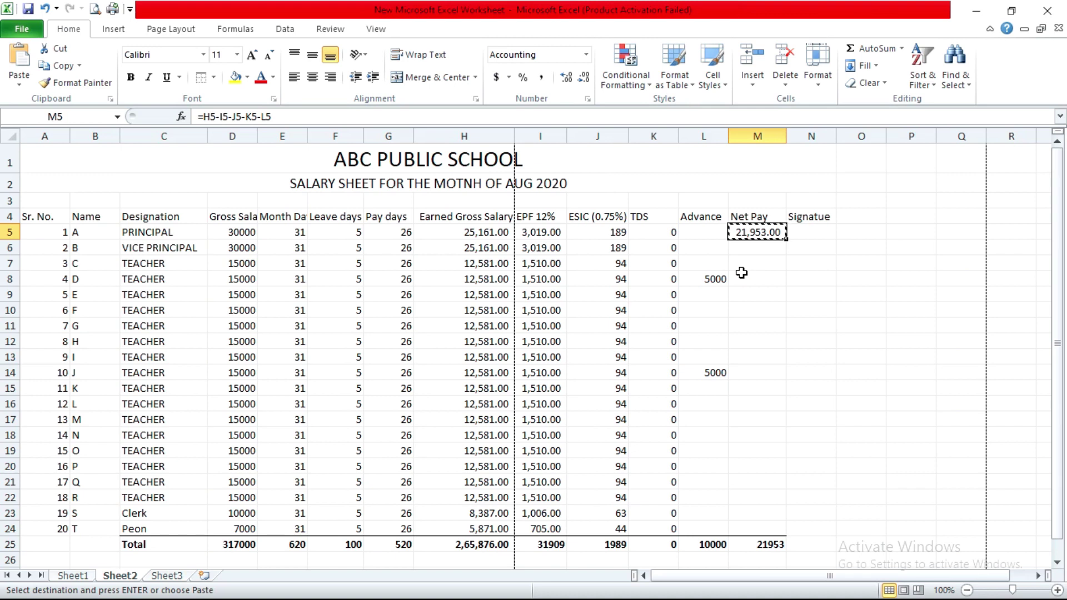
key(shift+Down)
key(shift+Down)
key(shift+Down)
key(shift+Down)
key(shift+Down)
key(shift+Down)
key(shift+Down)
key(shift+Down)
key(shift+Down)
key(shift+Down)
key(shift+Down)
key(shift+Down)
key(shift+Down)
key(shift+Down)
key(shift+Down)
key(shift+Down)
key(shift+Down)
key(shift+Down)
key(shift+Down)
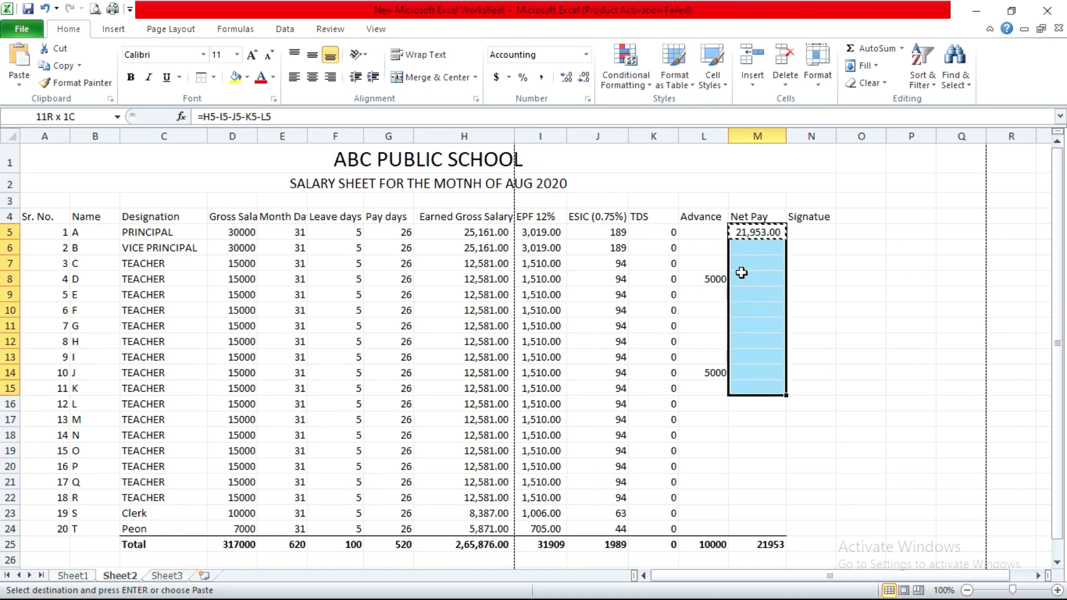
key(Return)
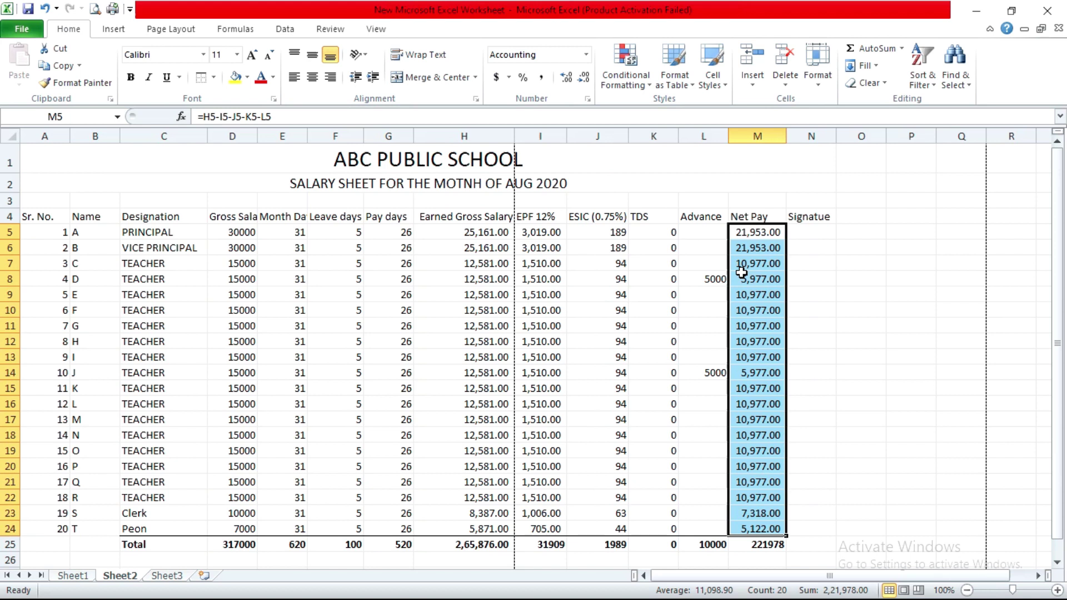
- Check how the salary sheet fits the page in the print preview, then return to the worksheet
click(24, 33)
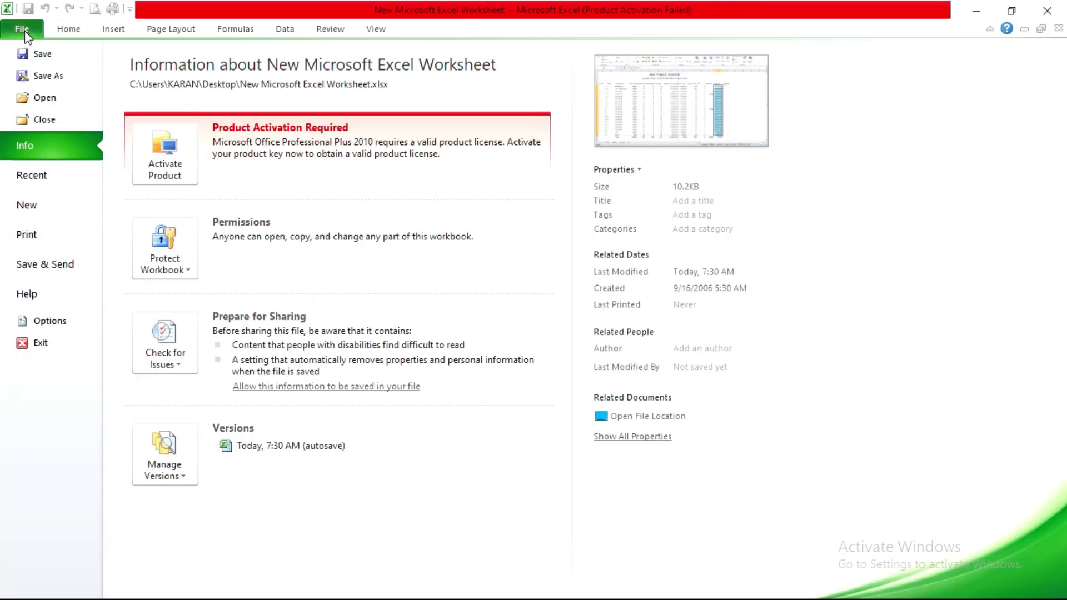
click(27, 235)
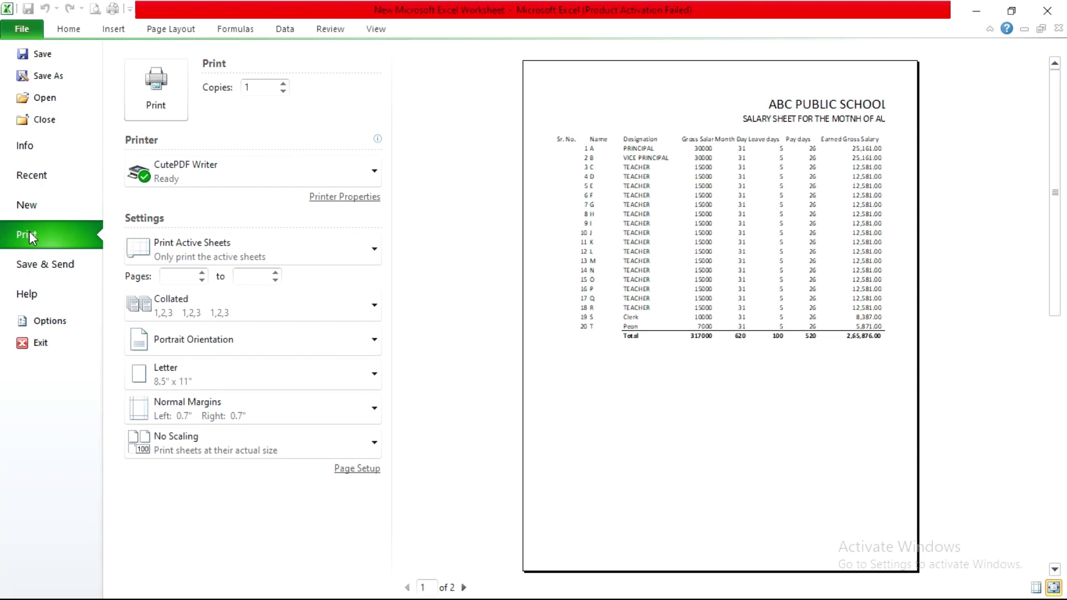
key(Escape)
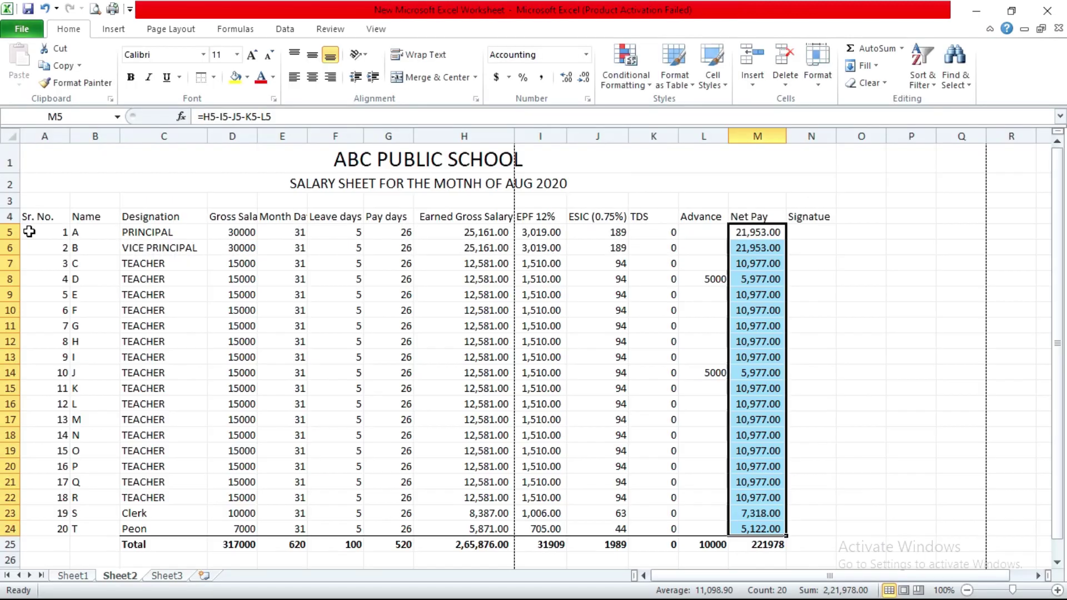
- Set the page orientation to Landscape and the paper size to A4
click(175, 33)
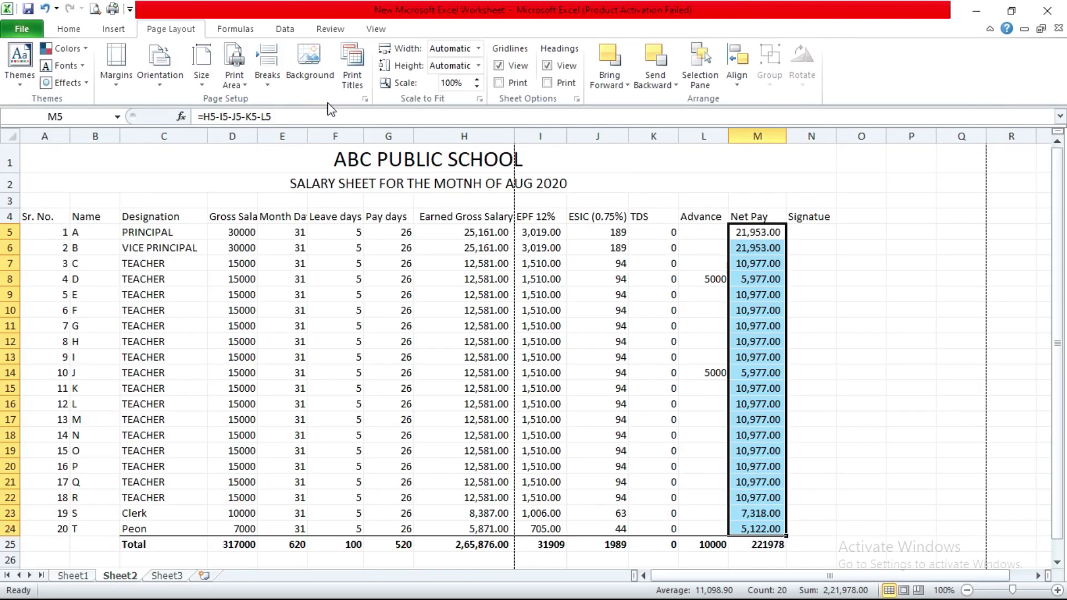
click(366, 100)
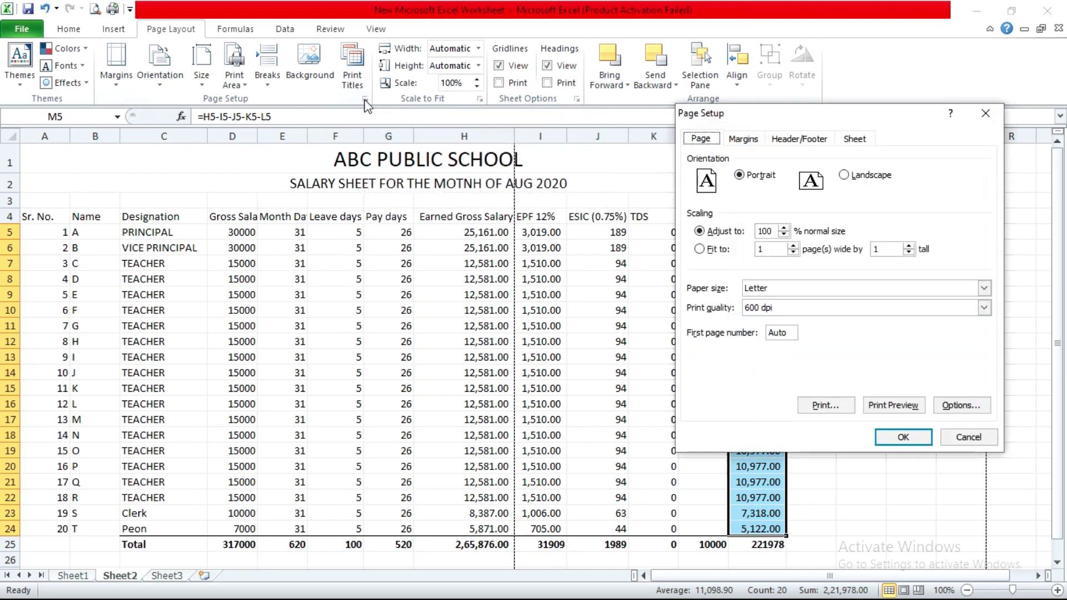
click(845, 176)
click(877, 293)
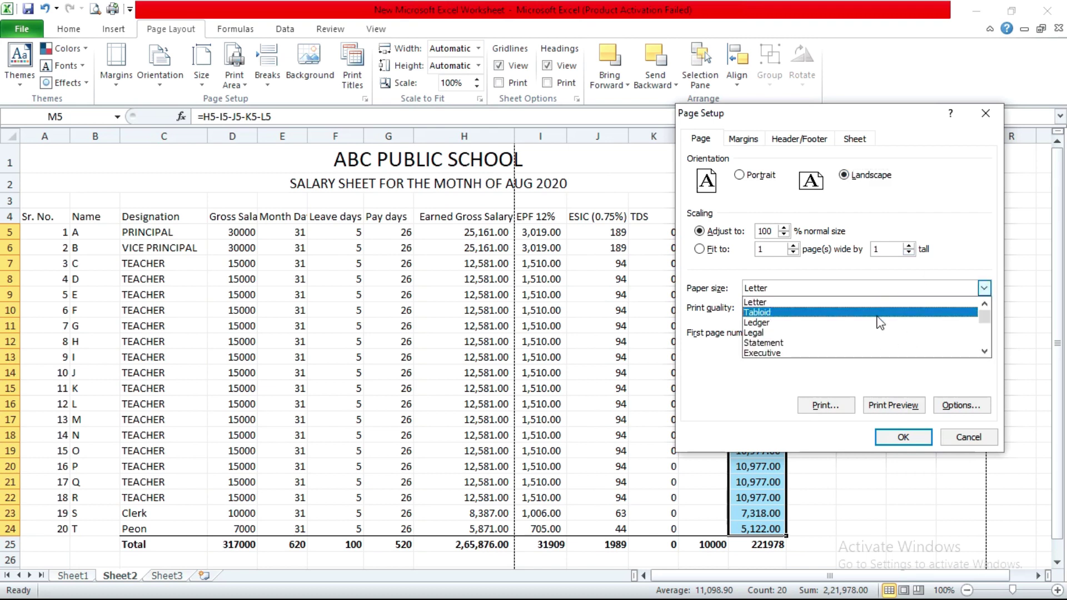
scroll(869, 333, down, 1)
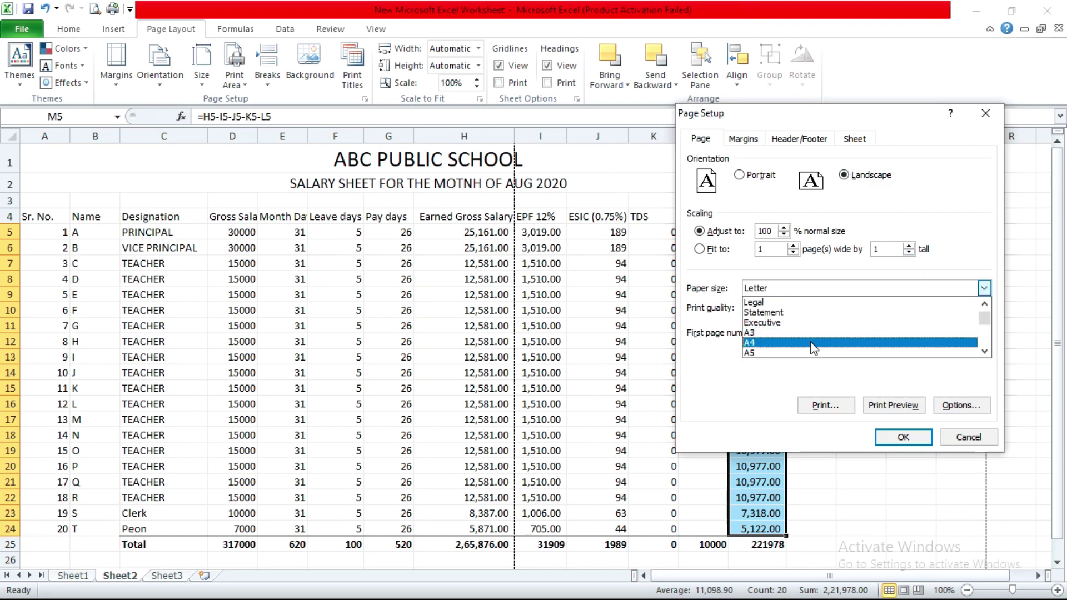
click(845, 343)
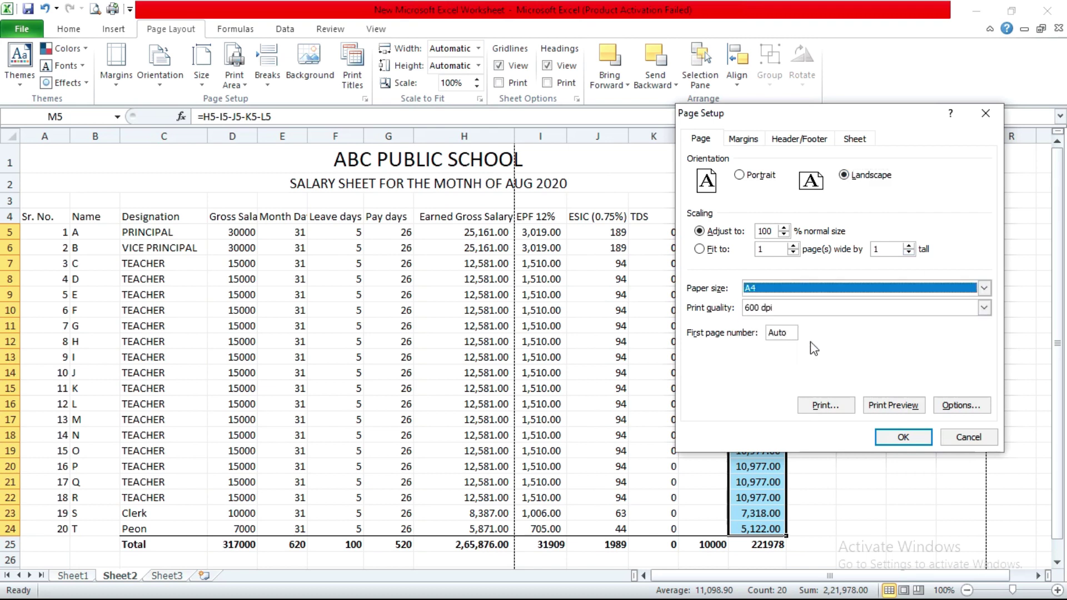
click(909, 433)
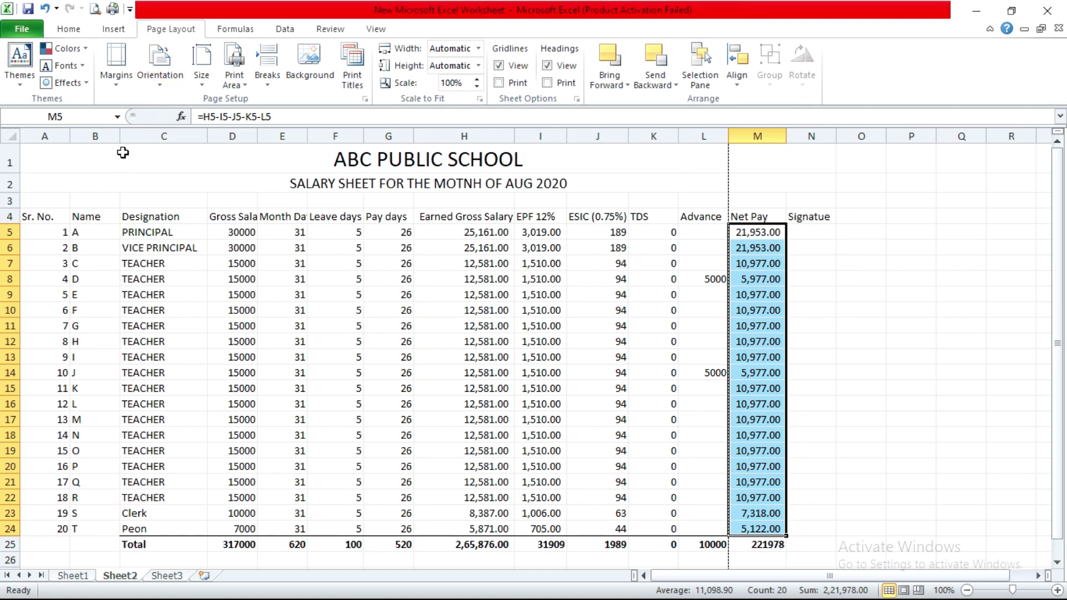
- Narrow columns A, H, C and E so that all columns through Signature fit on one page width
mouse_move(69, 139)
mouse_down()
mouse_move(43, 139)
mouse_move(83, 141)
mouse_up()
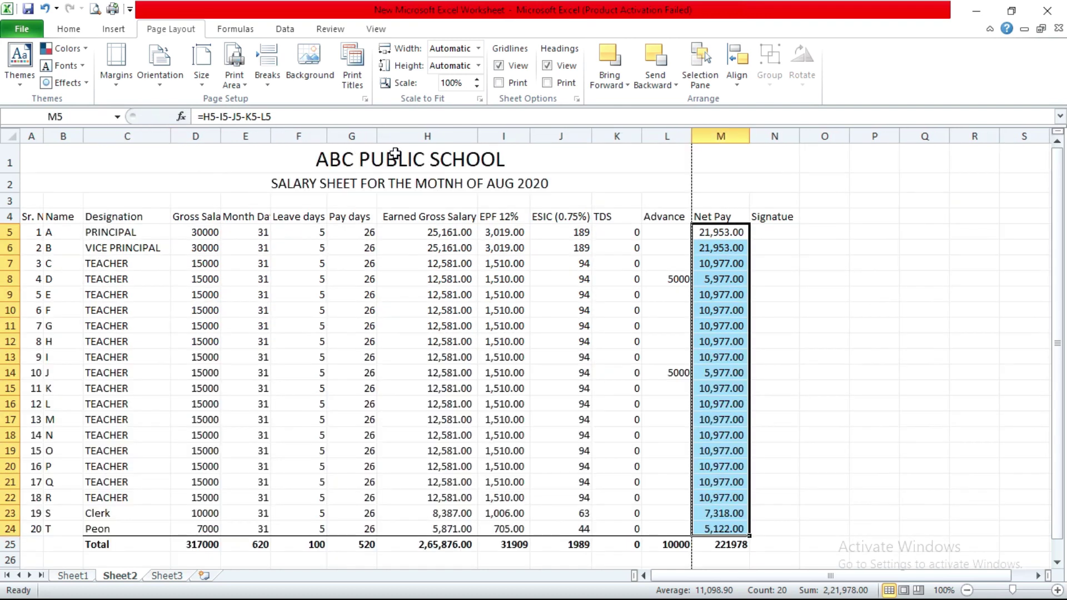
drag(478, 136, 448, 138)
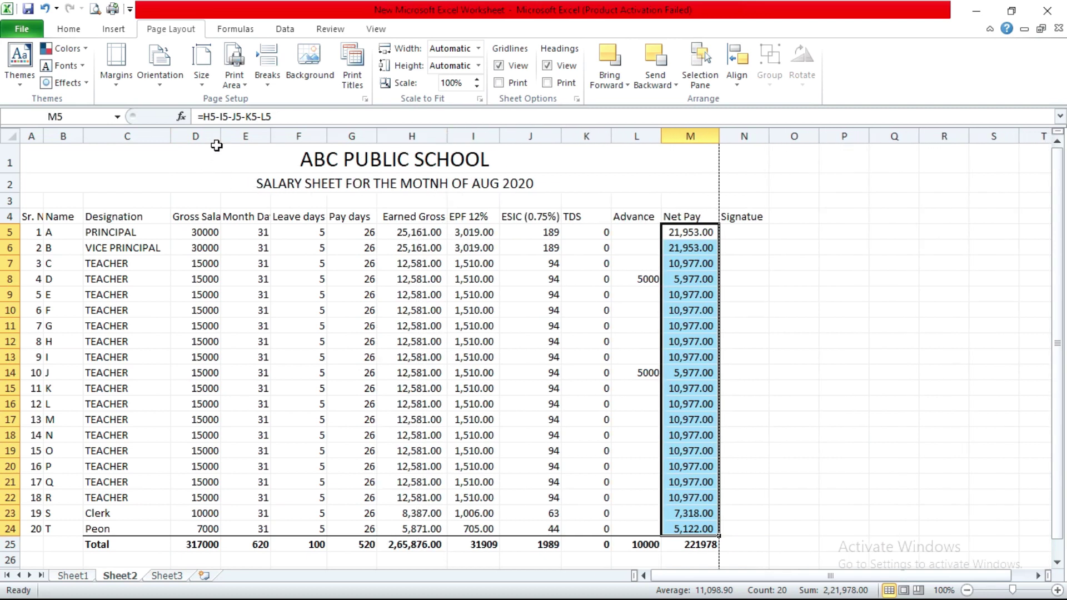
drag(173, 140, 152, 142)
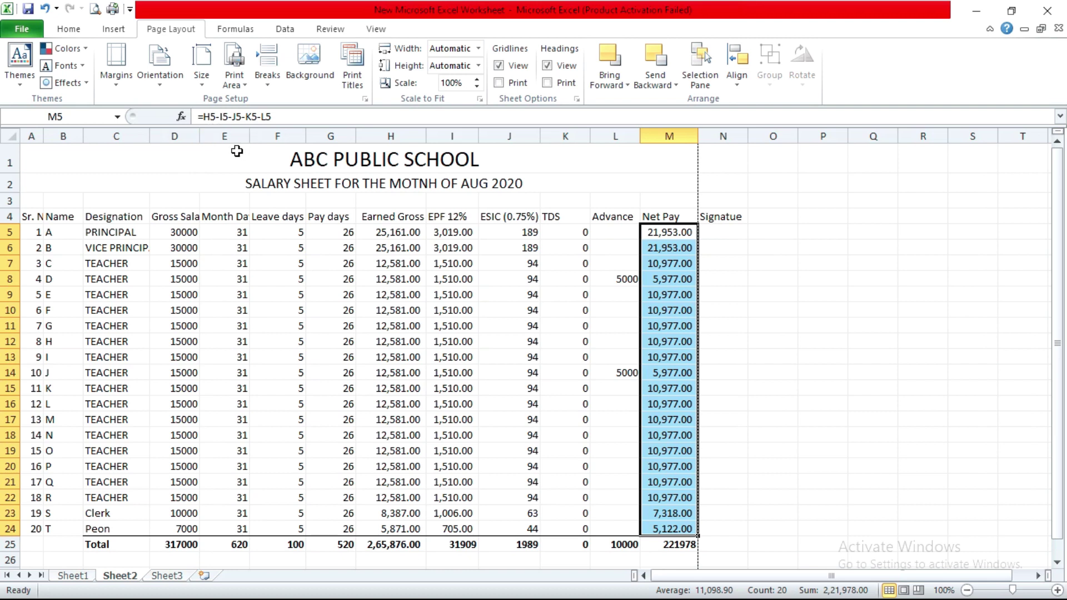
drag(249, 136, 232, 139)
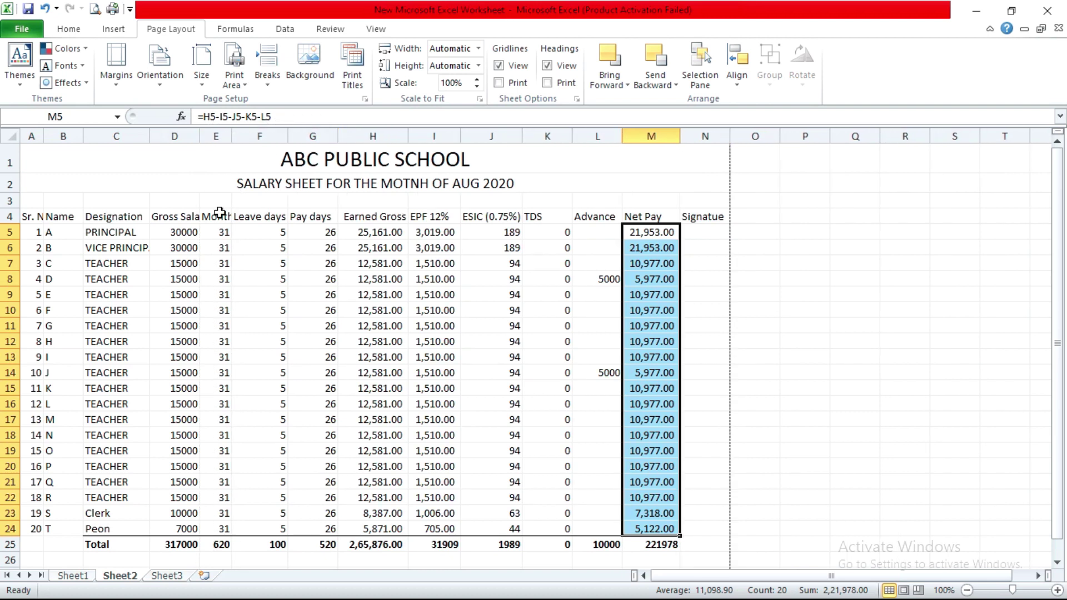
- Wrap the text in the whole salary table, A4:N25
click(33, 217)
key(shift+Right)
key(shift+Right)
key(shift+Right)
key(shift+Right)
key(shift+Right)
key(shift+Right)
key(shift+Right)
key(shift+Right)
key(shift+Right)
key(shift+Right)
key(shift+Right)
key(shift+Right)
key(shift+Right)
key(shift+Right)
key(shift+Right)
key(shift+Right)
key(shift+Right)
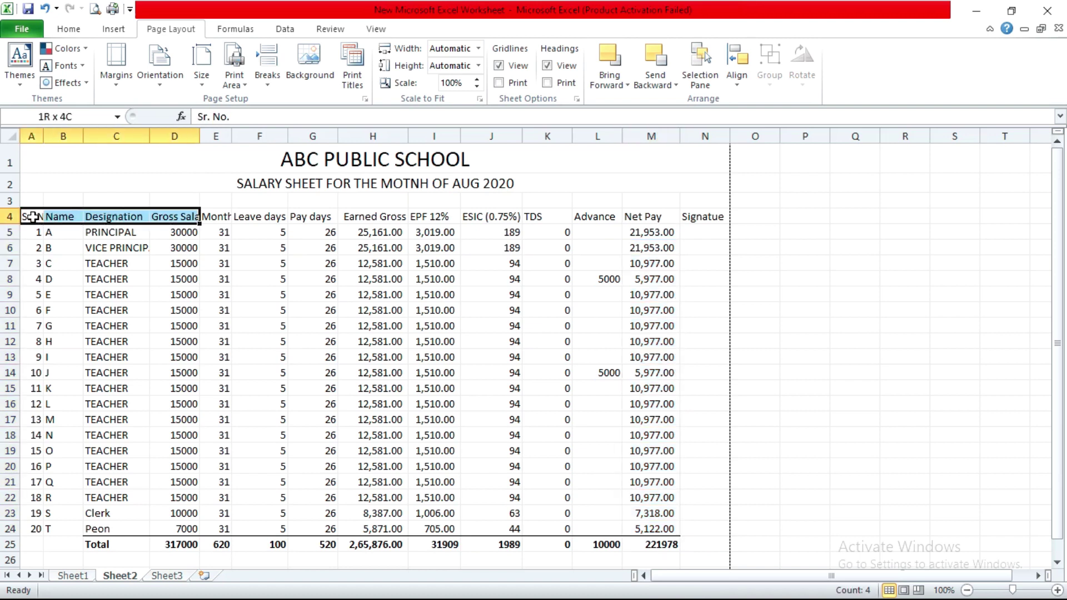
key(shift+Left)
key(shift+Left)
key(shift+Left)
key(shift+Left)
key(shift+Left)
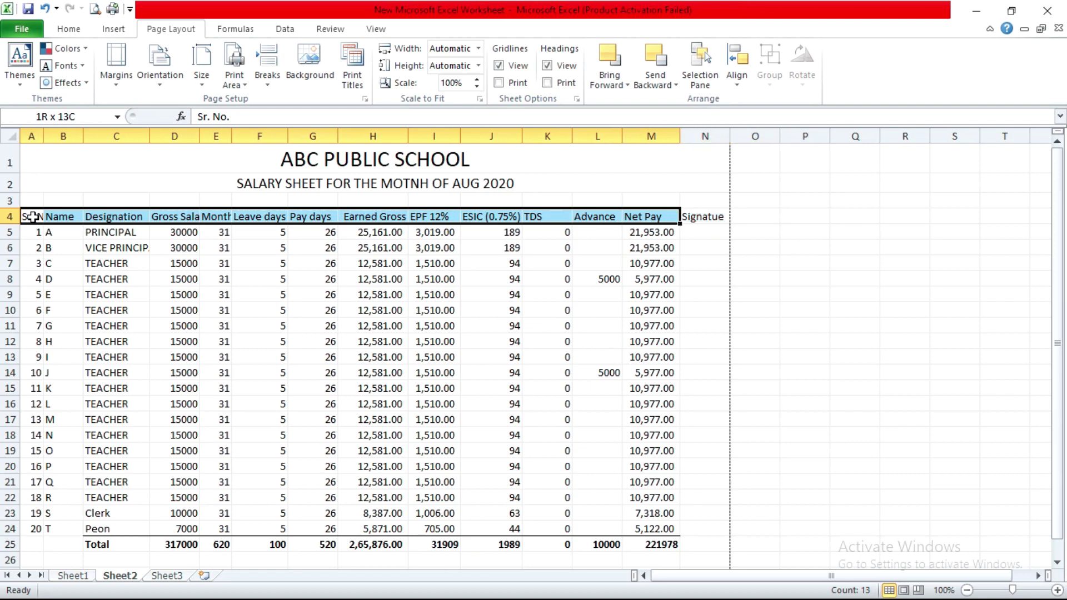
key(shift+Right)
key(shift+Down)
key(shift+Down)
key(shift+Down)
key(shift+Down)
key(shift+Down)
key(shift+Down)
key(shift+Down)
key(shift+Down)
key(shift+Down)
key(shift+Down)
key(shift+Down)
key(shift+Down)
key(shift+Down)
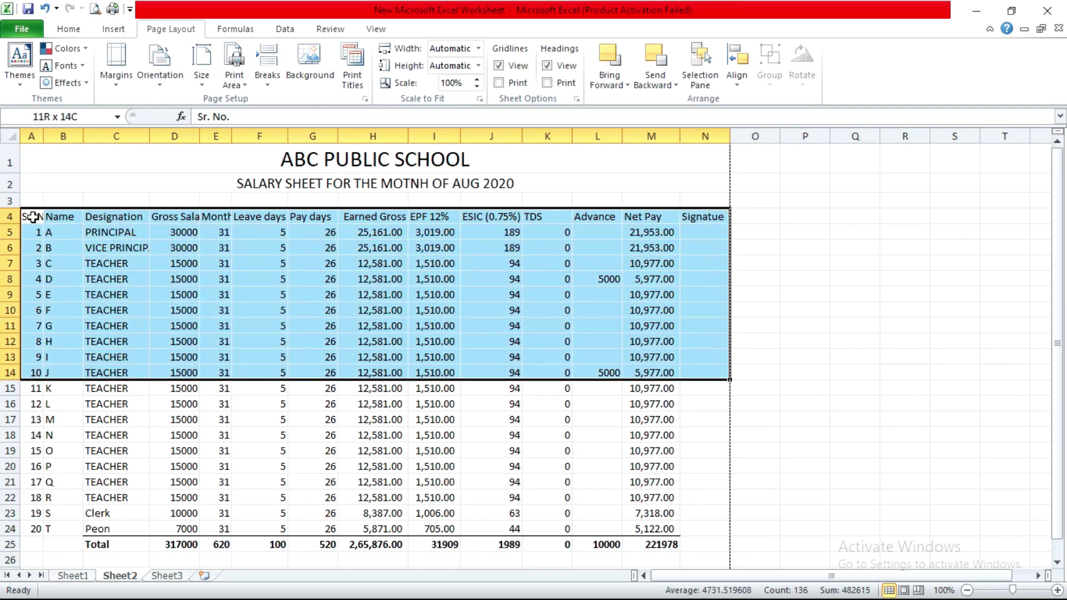
key(shift+Down)
key(shift+Down)
key(shift+Down)
key(shift+Down)
key(shift+Down)
key(shift+Down)
key(shift+Down)
key(shift+Down)
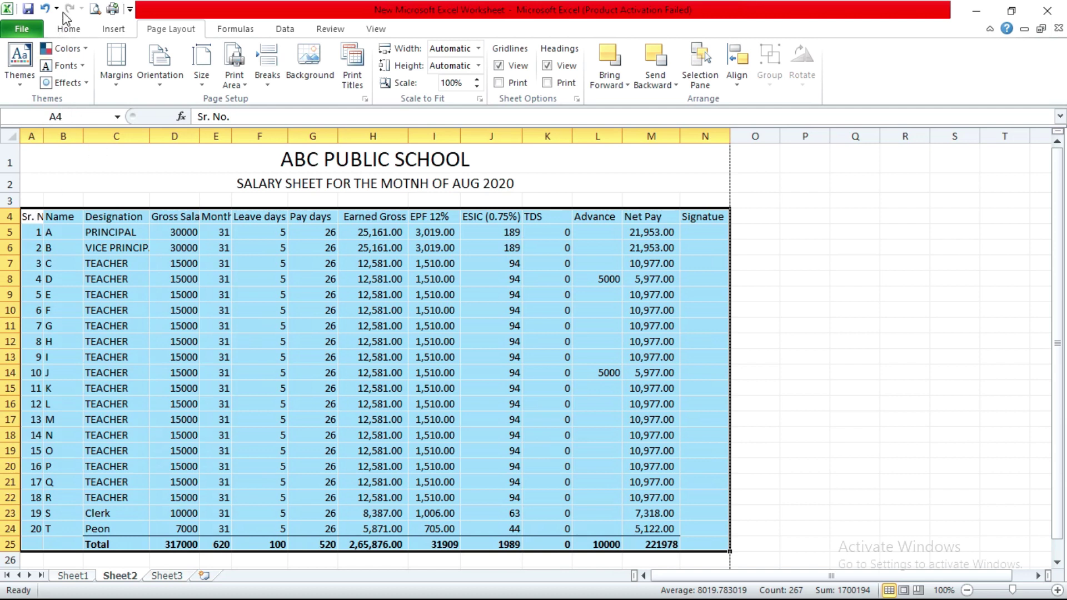
click(66, 31)
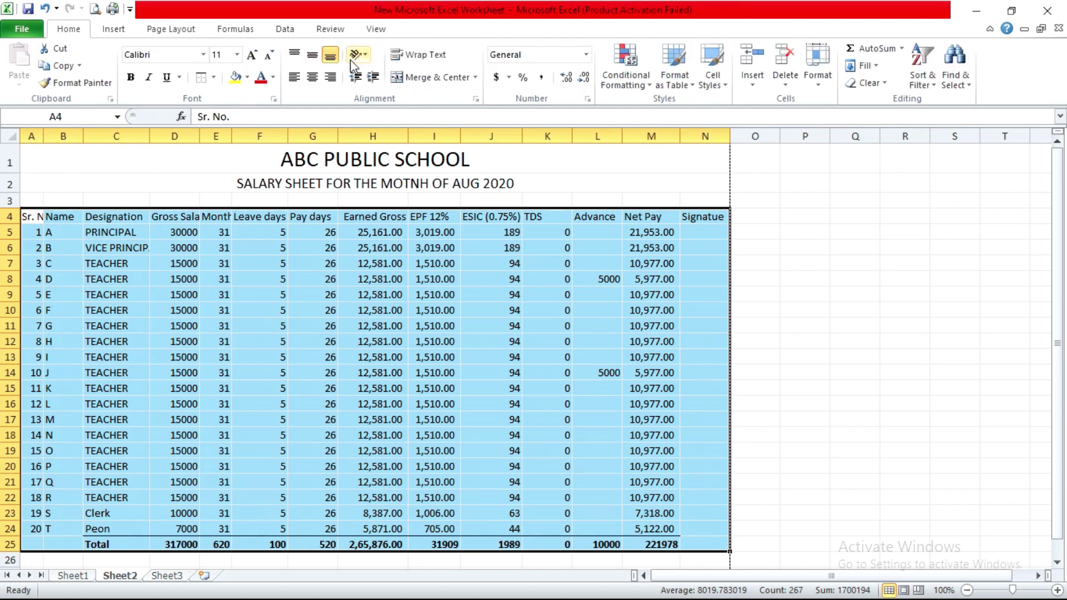
click(412, 55)
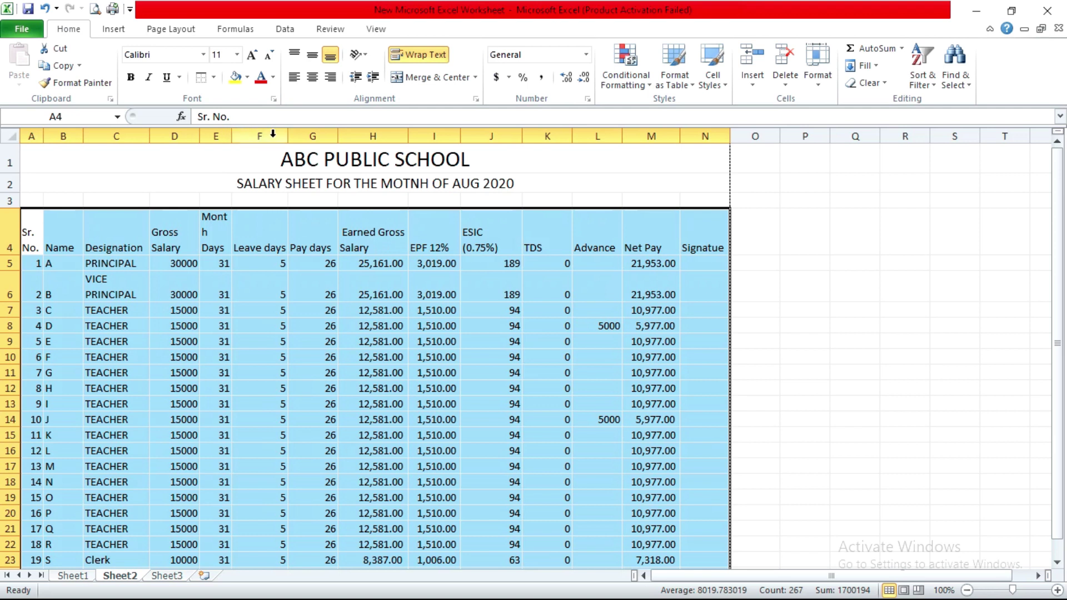
- Narrow the Leave days column F and slightly widen column E so the Month Days heading wraps between words
click(259, 229)
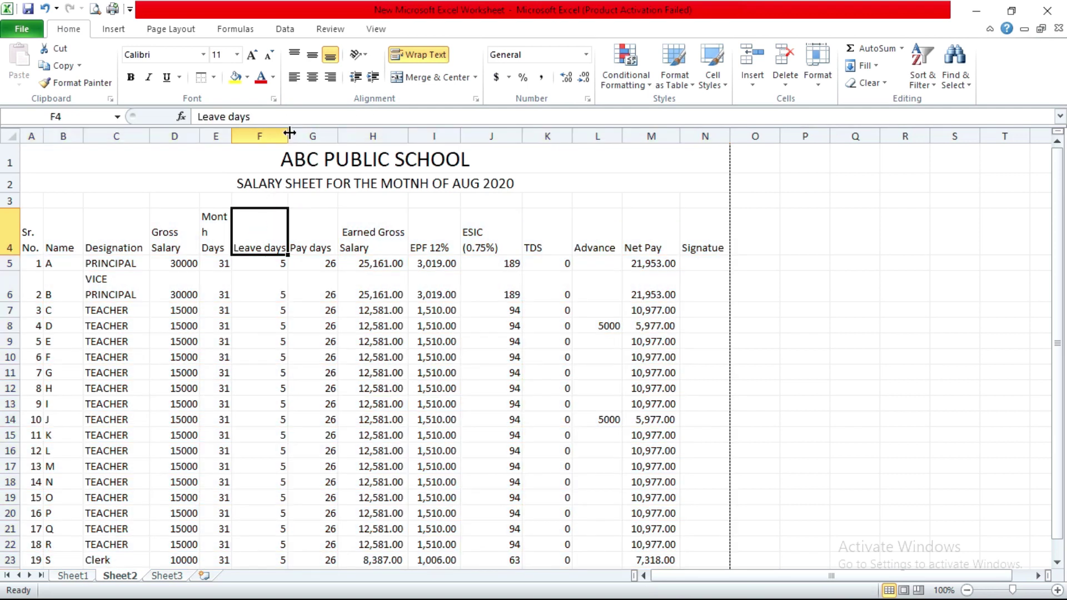
drag(290, 132, 267, 135)
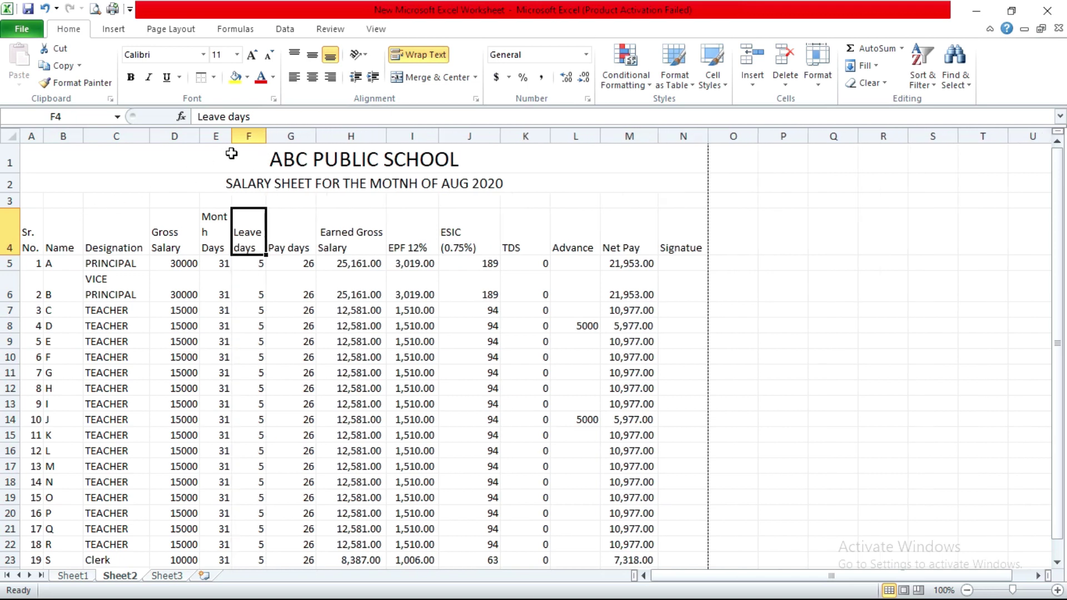
drag(234, 139, 239, 139)
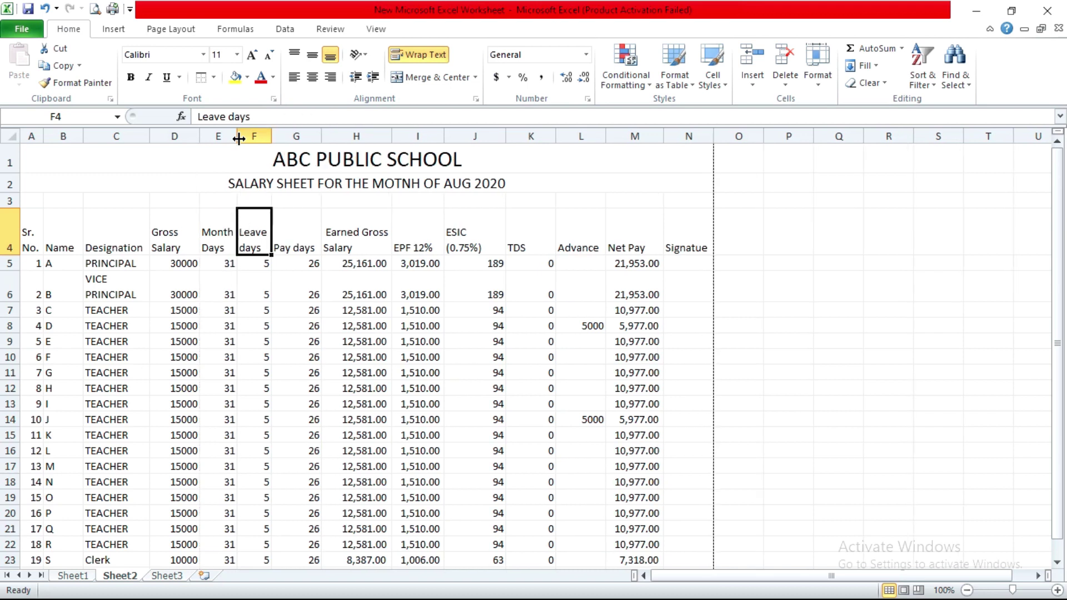
- Make the header row A4:N4 bold and align its text to the top of the cells
drag(24, 232, 30, 234)
key(shift+Right)
key(shift+Right)
key(shift+Right)
key(shift+Right)
key(shift+Right)
key(shift+Right)
key(shift+Right)
key(shift+Right)
key(shift+Right)
key(shift+Right)
key(shift+Right)
key(shift+Right)
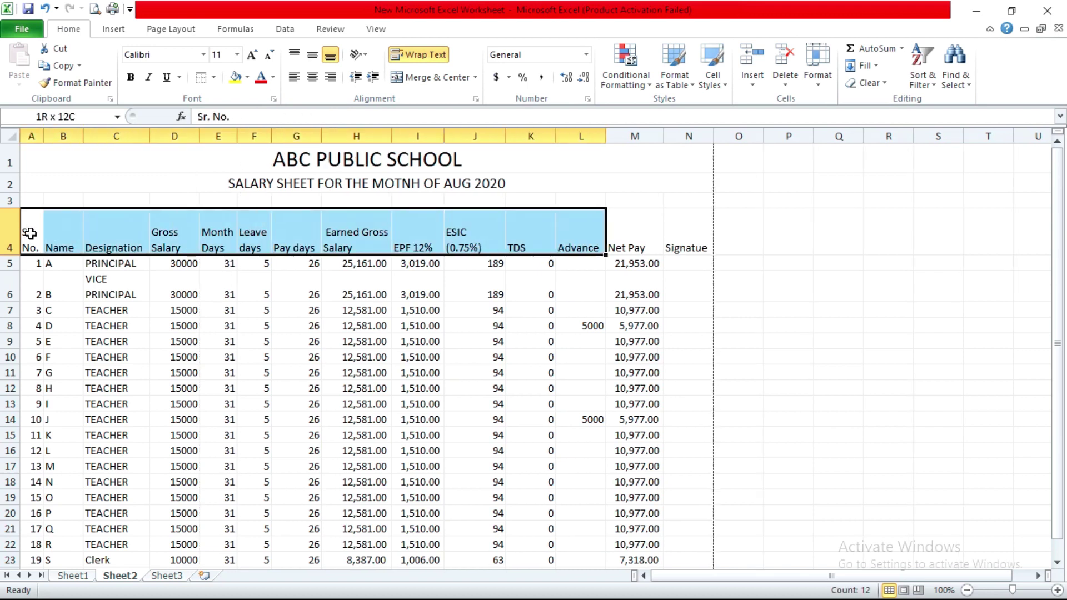
click(130, 77)
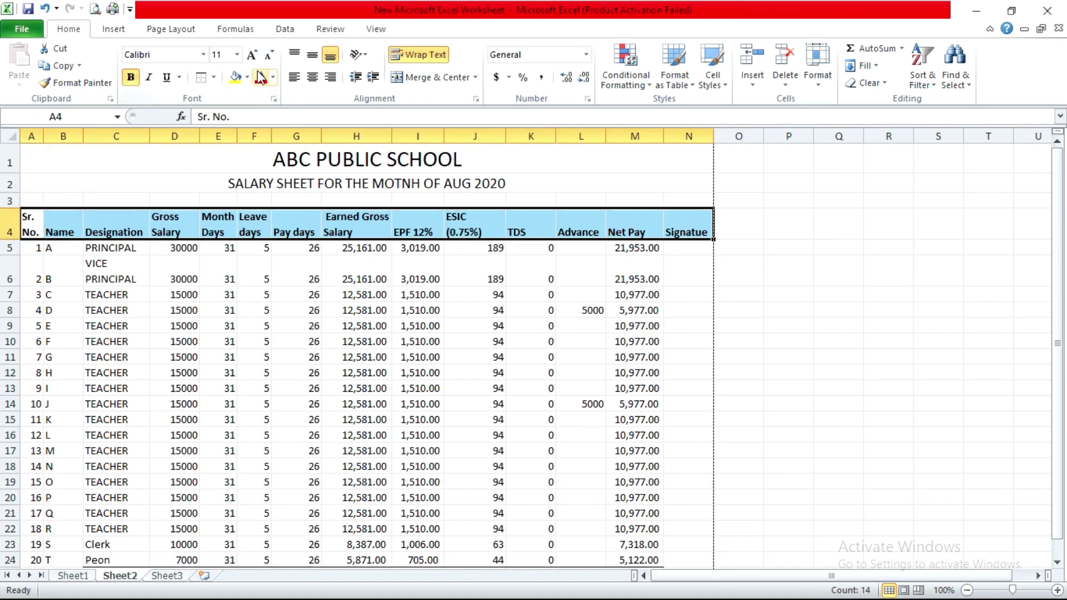
click(295, 56)
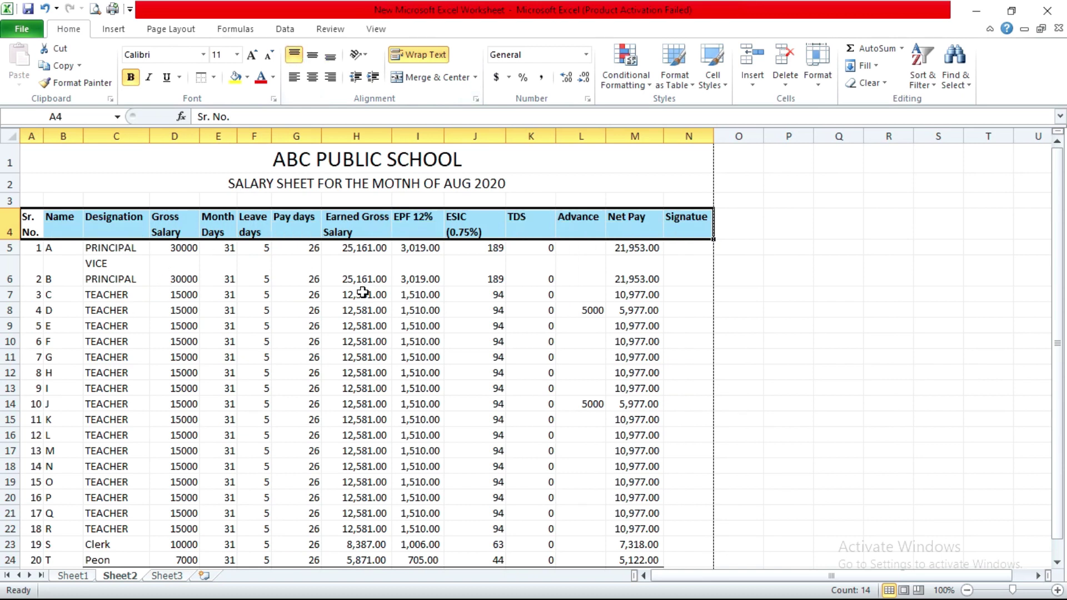
- Select rows 5 through 25, from the first staff row to the totals, to adjust their height together
scroll(456, 417, down, 2)
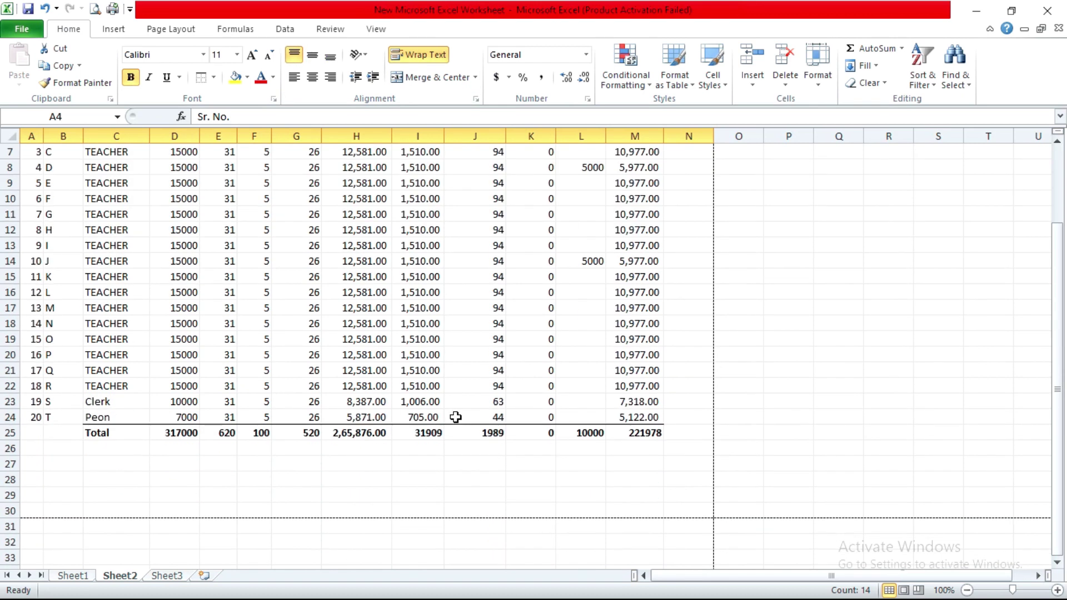
scroll(248, 404, up, 2)
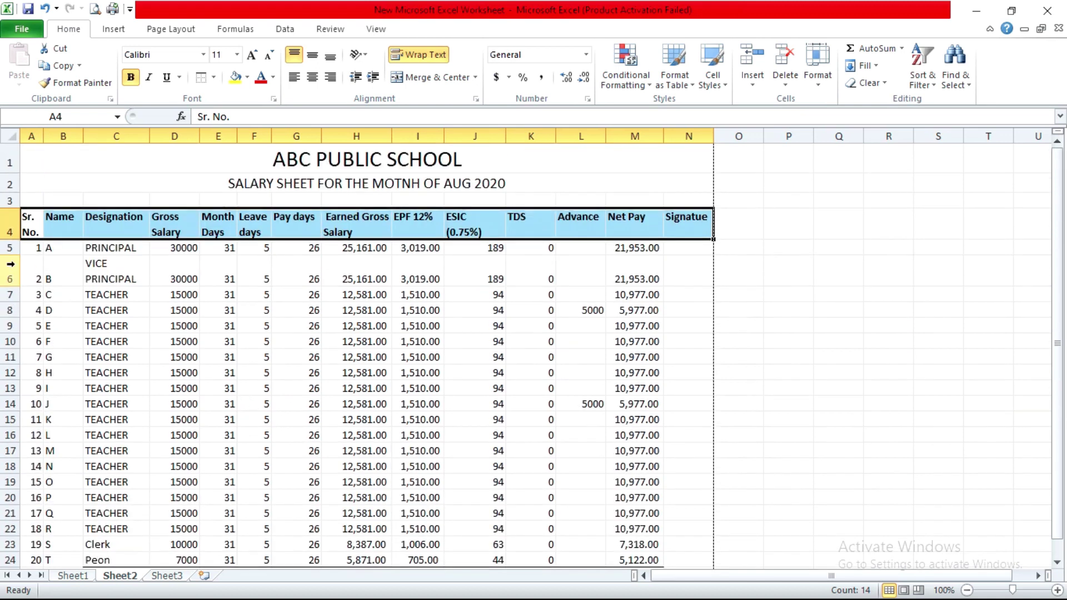
click(7, 248)
drag(7, 248, 8, 573)
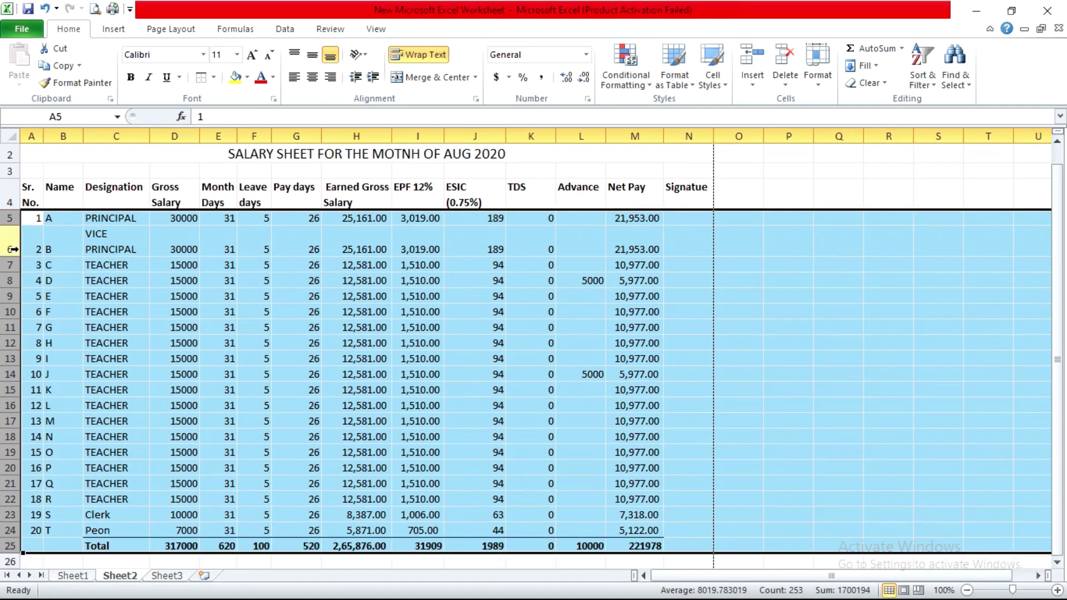
drag(16, 259, 17, 261)
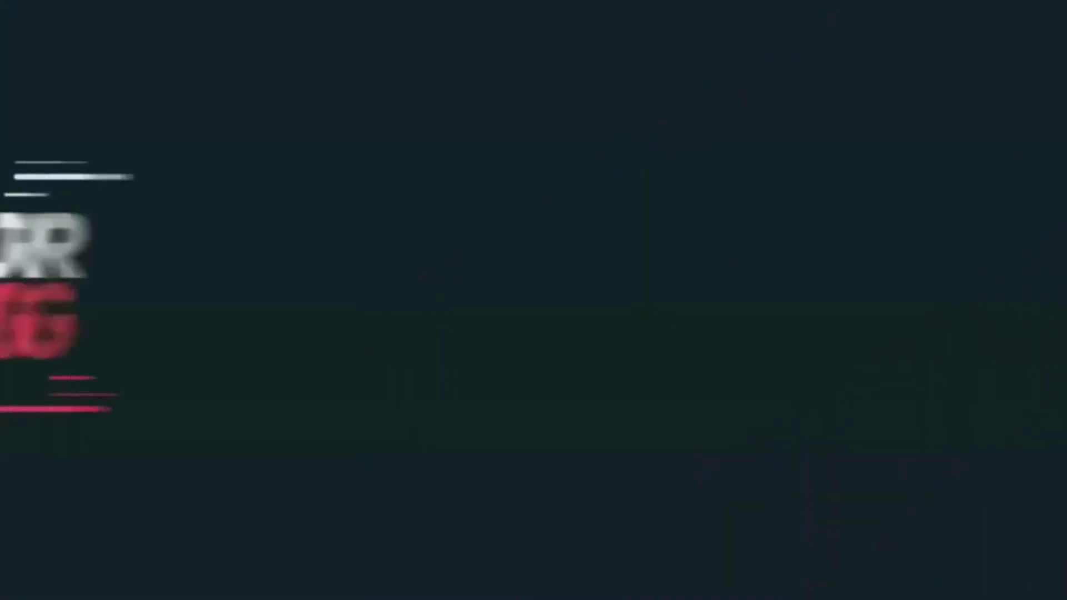